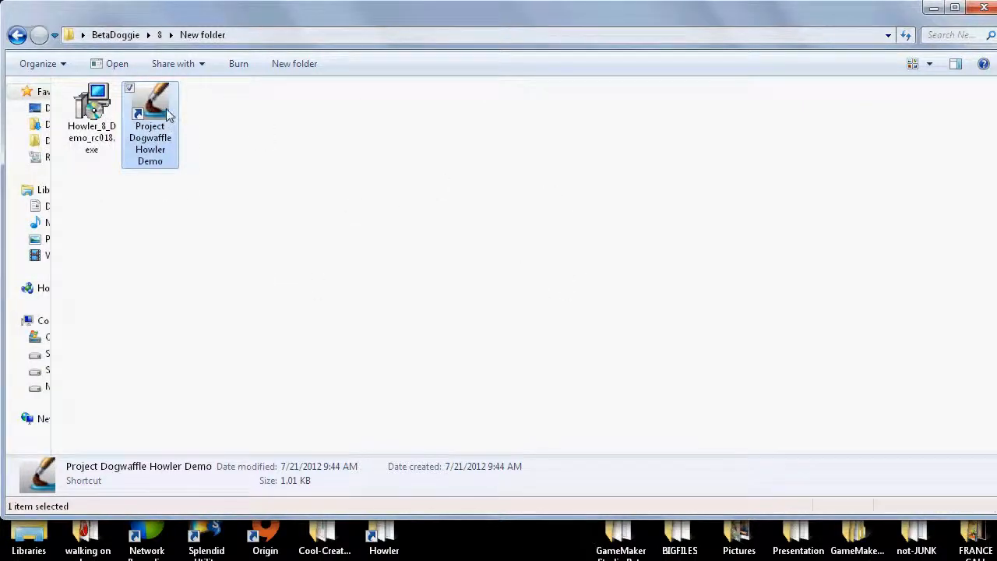
- Turn off compatibility mode for the Project Dogwaffle Howler Demo shortcut and apply its properties with running as administrator enabled
key(alt+Return)
drag(250, 109, 481, 76)
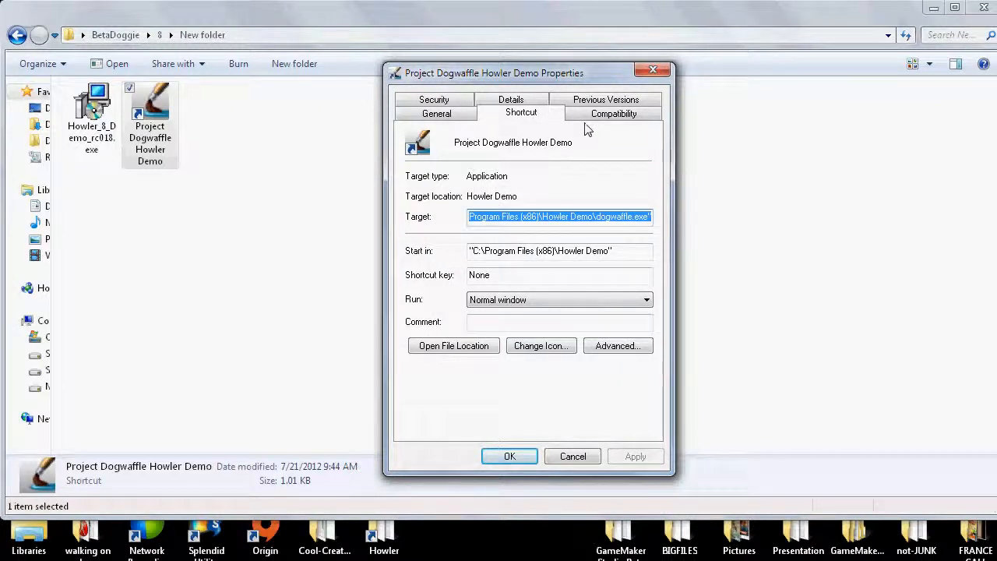
click(613, 115)
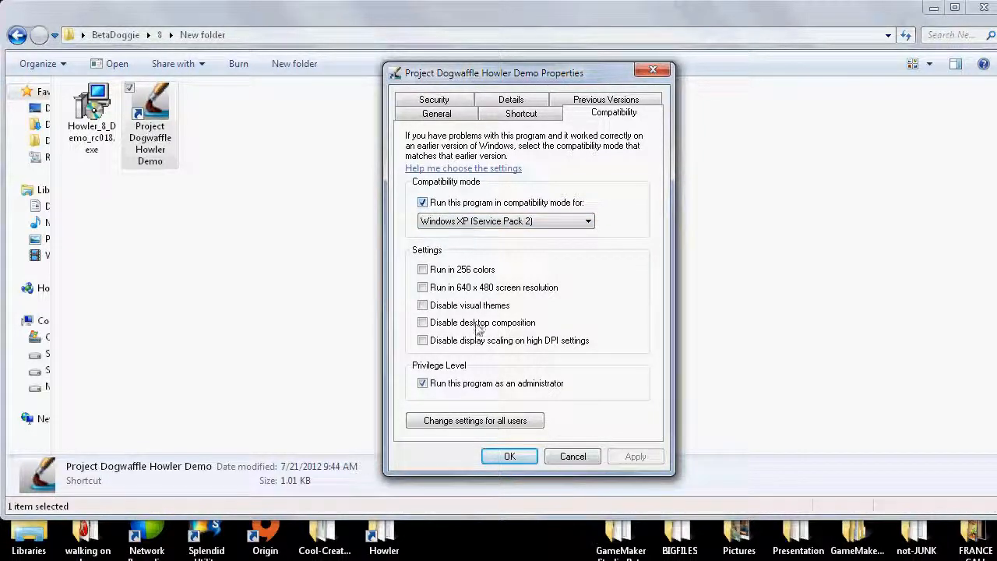
click(423, 203)
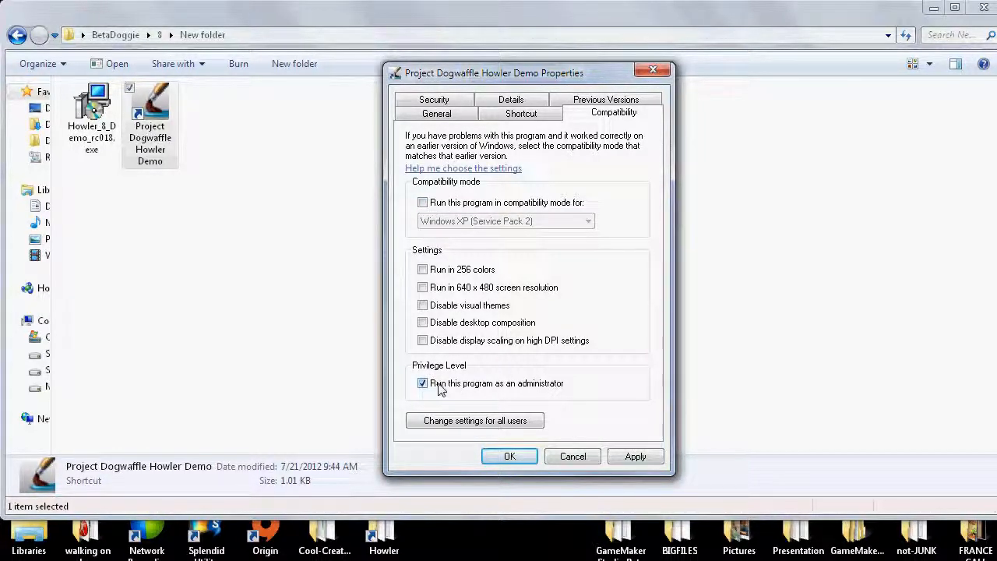
click(457, 387)
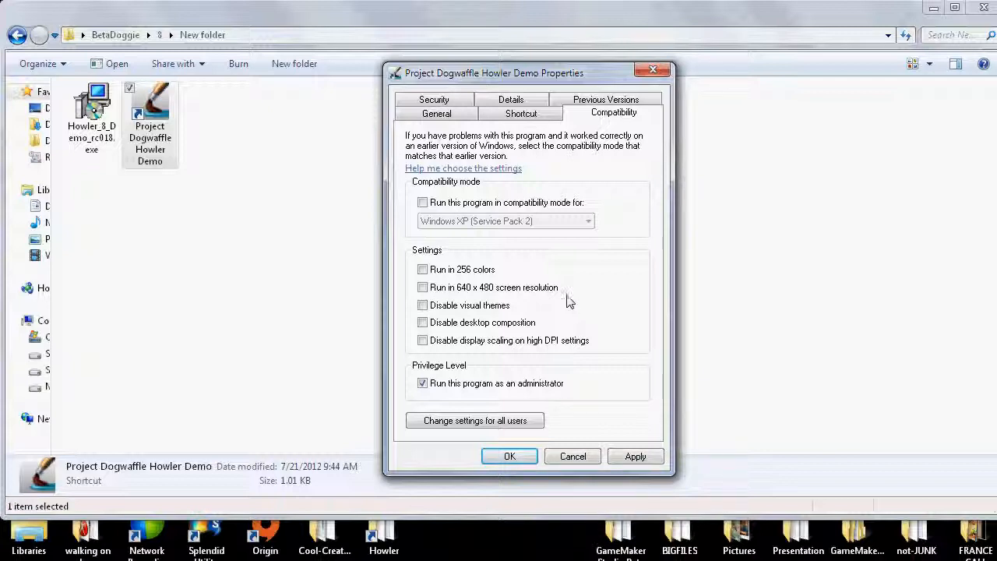
drag(506, 73, 480, 64)
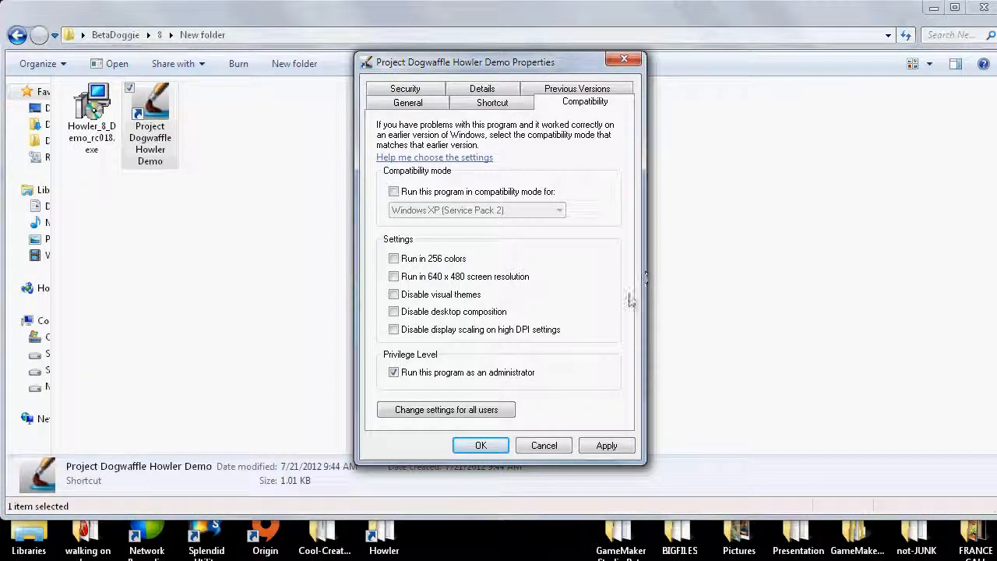
click(476, 445)
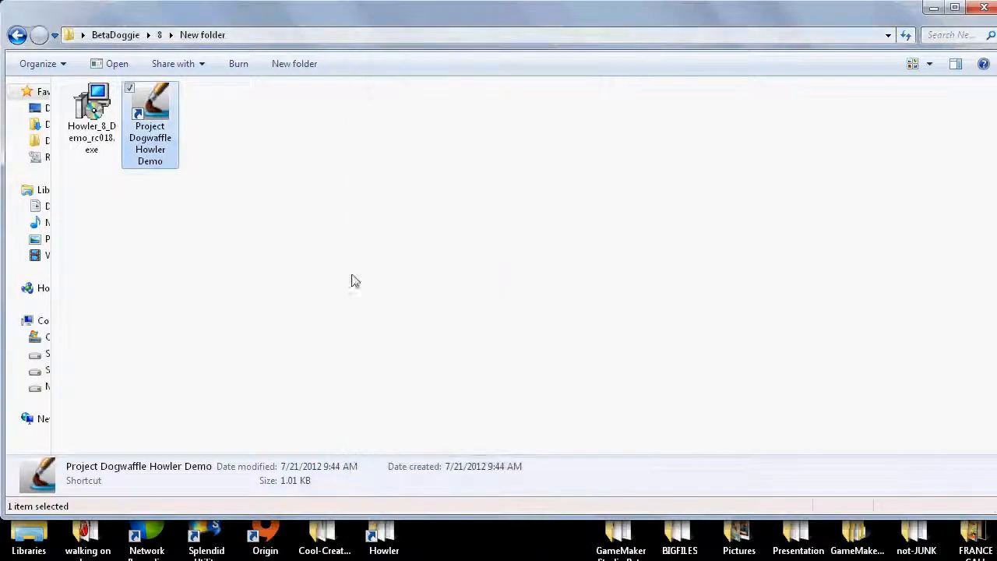
- Start Howler from the Project Dogwaffle Howler Demo shortcut and resize its restored window to fill the screen
double_click(155, 106)
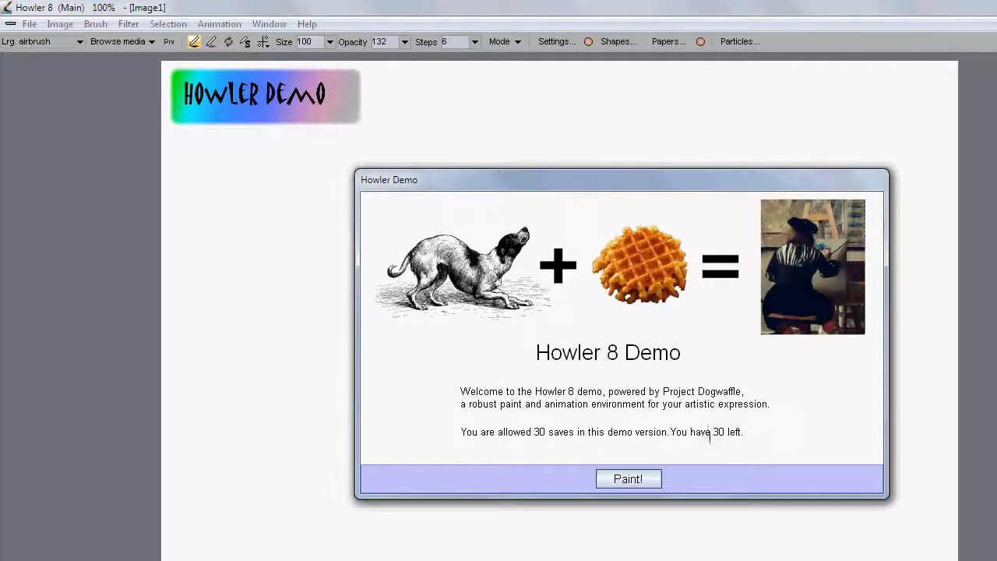
click(639, 481)
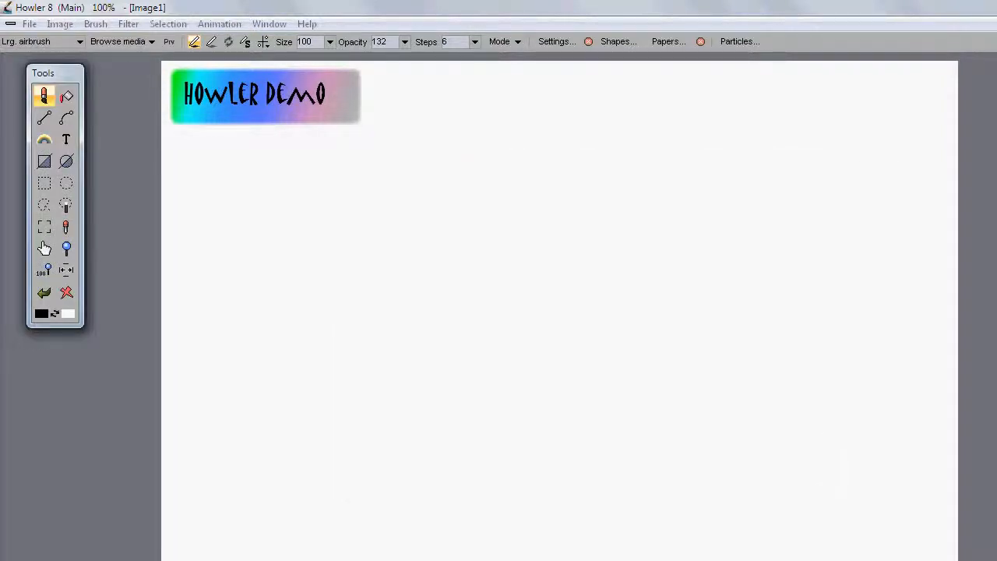
drag(675, 8, 177, 22)
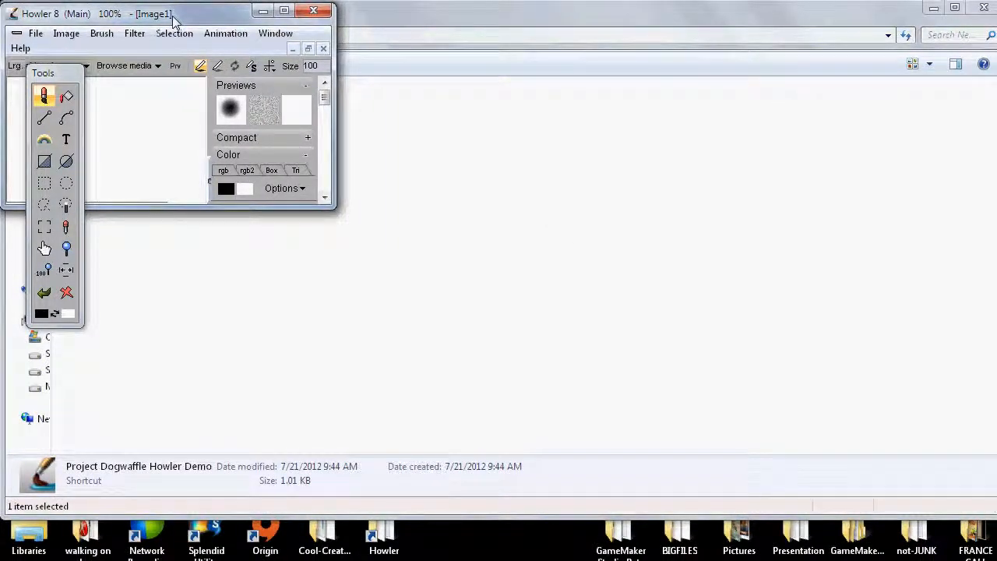
drag(335, 207, 995, 558)
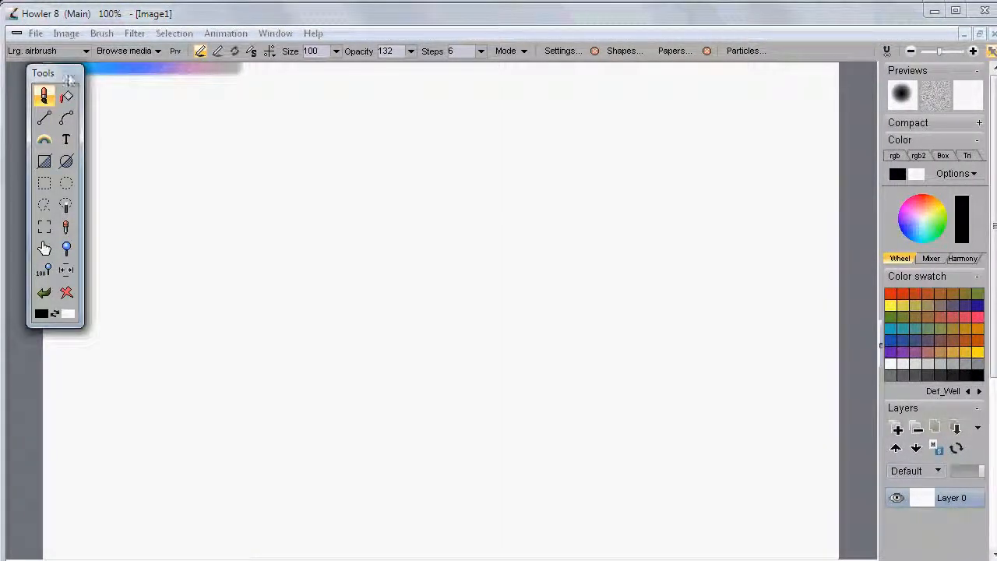
click(287, 33)
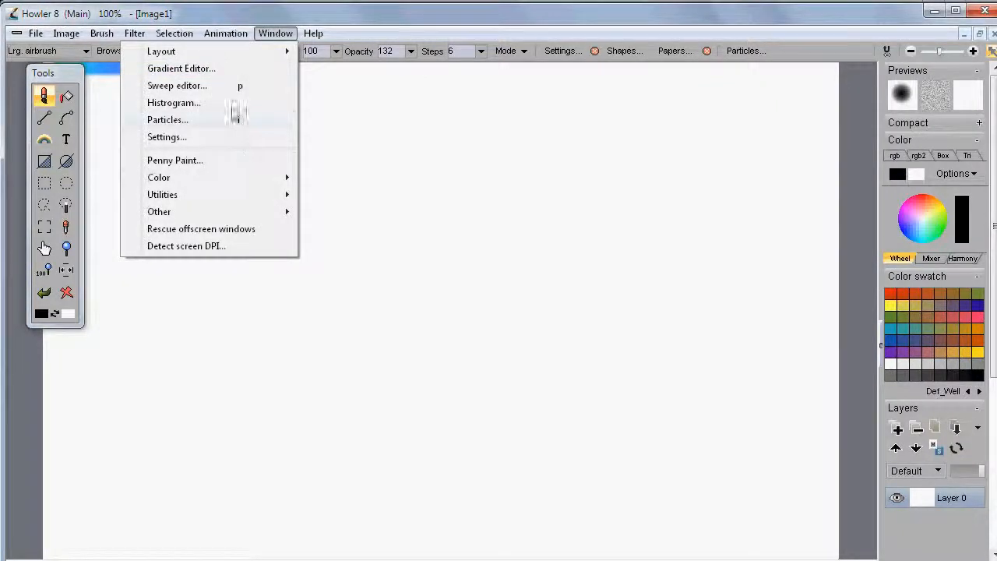
click(193, 141)
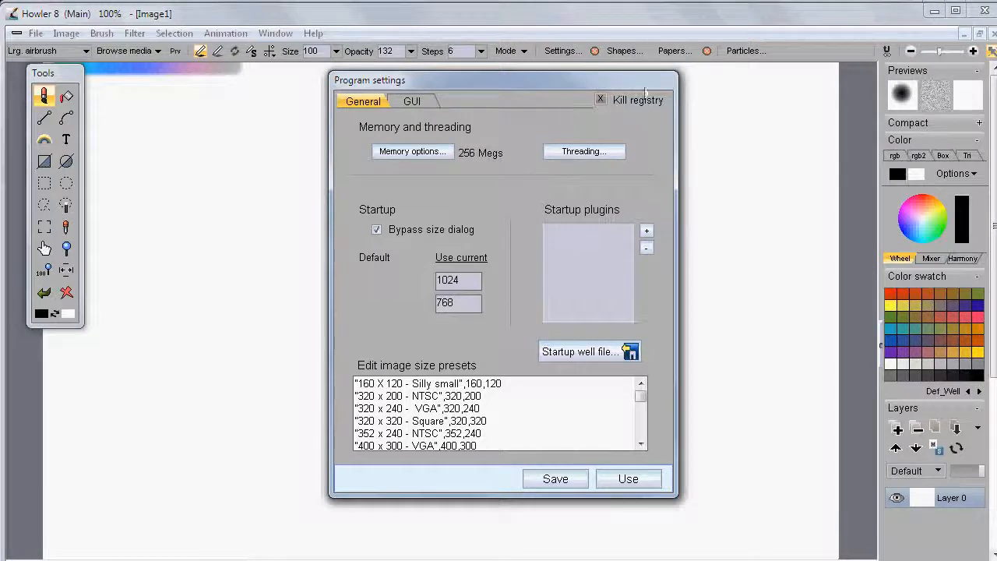
click(611, 472)
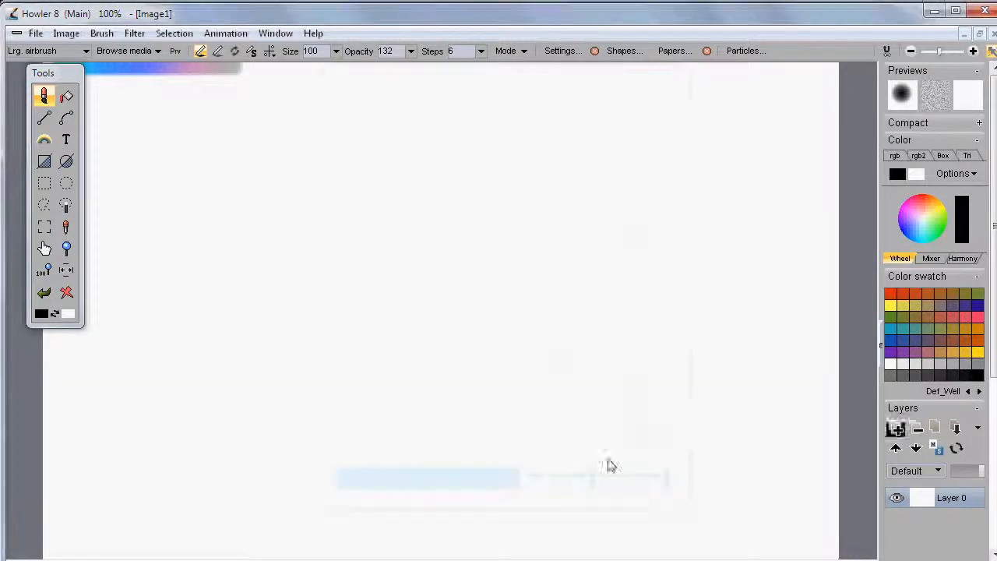
- Switch the Tools layout to a single column toolbar
click(276, 33)
mouse_move(238, 37)
mouse_move(274, 32)
mouse_move(282, 51)
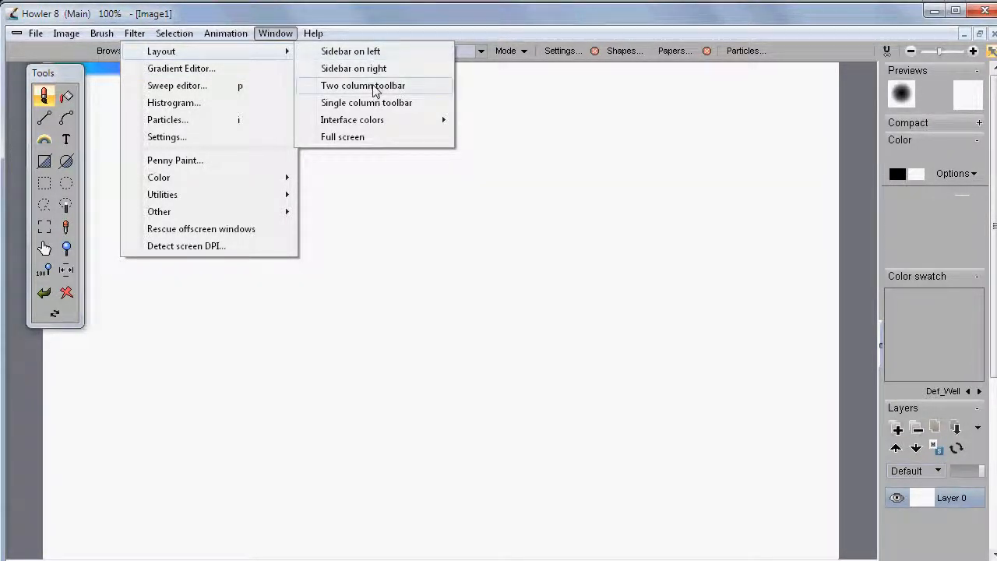
click(412, 103)
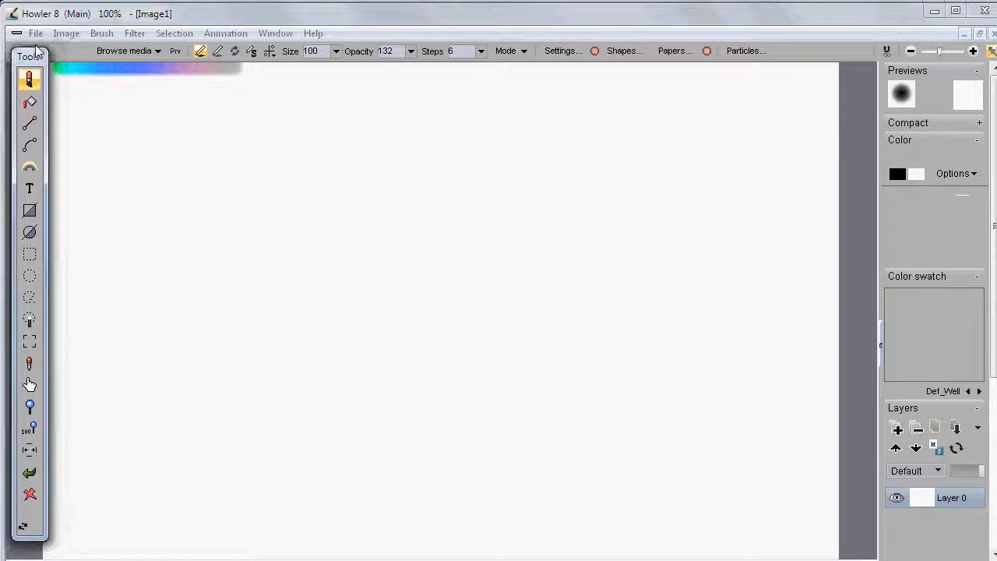
- Open the program settings and accept the undo memory options at 256 megs
click(276, 34)
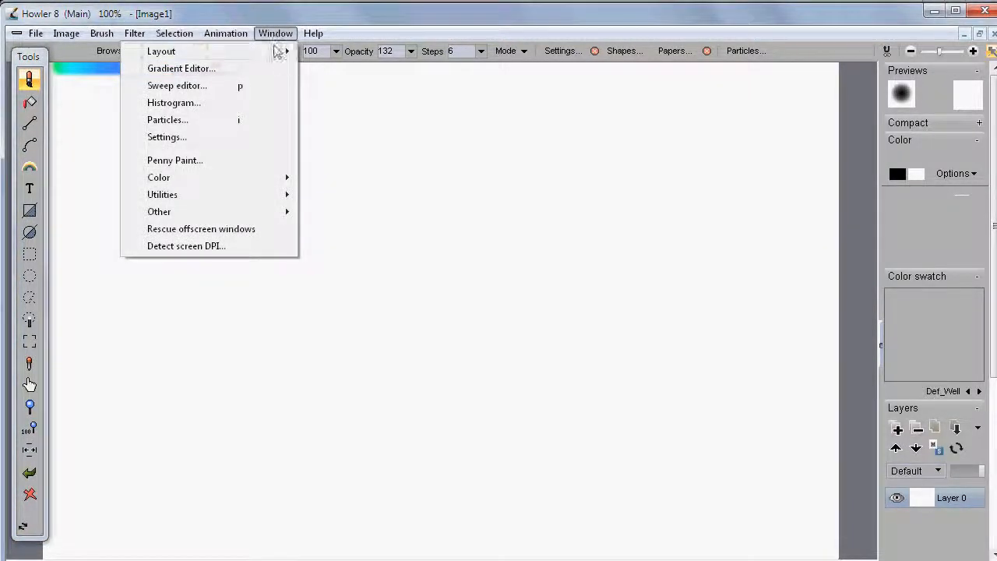
mouse_move(375, 123)
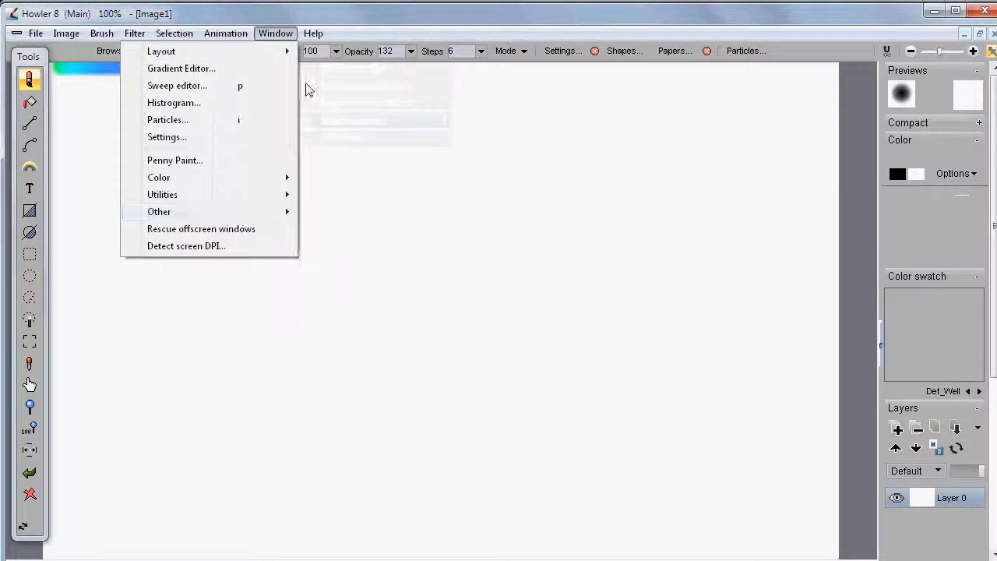
mouse_move(315, 33)
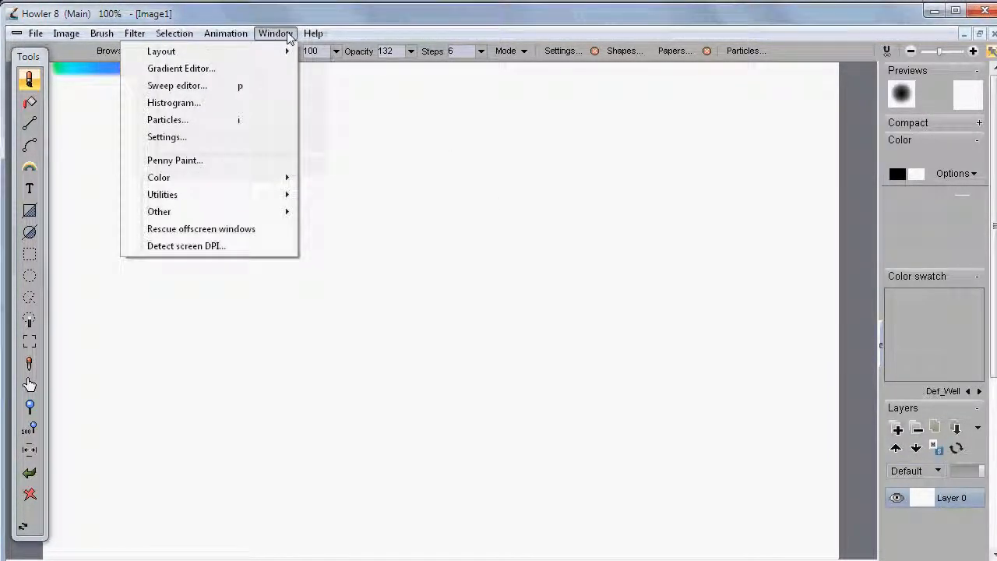
click(197, 139)
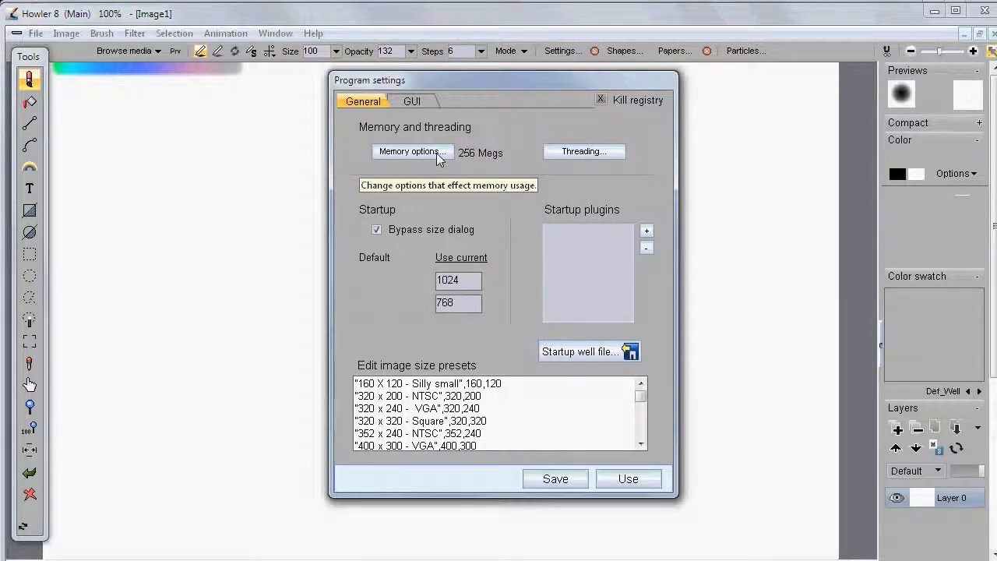
click(439, 158)
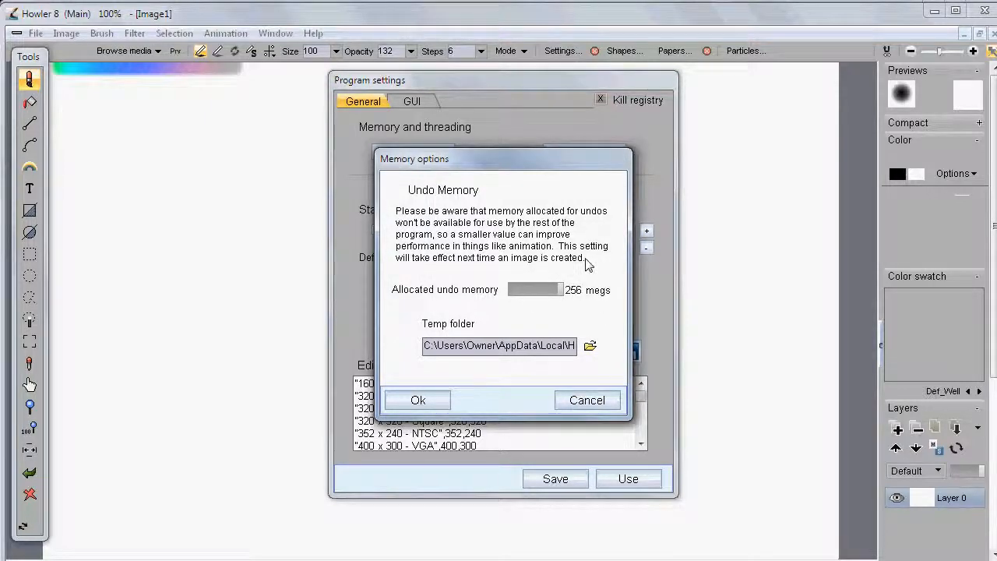
click(418, 401)
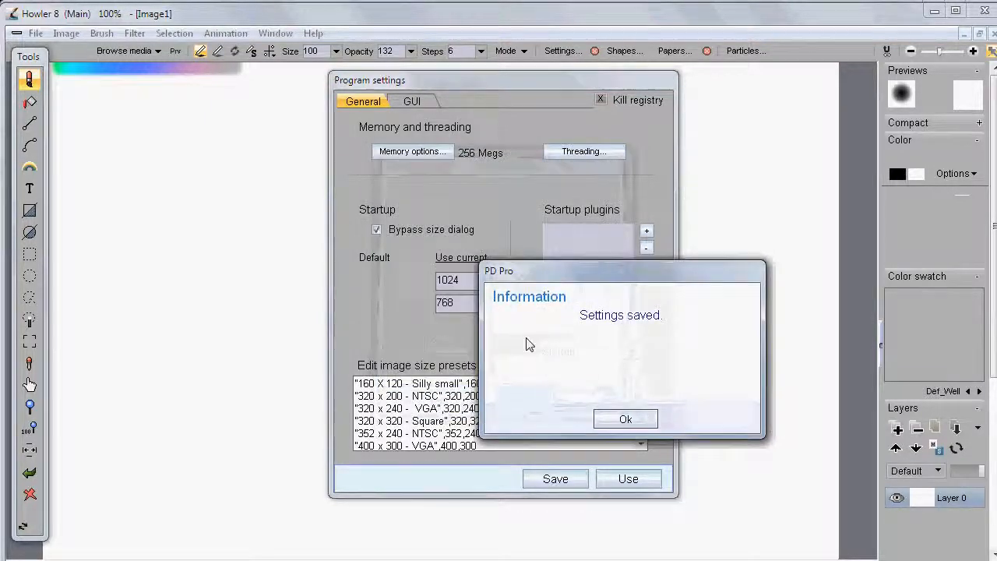
click(624, 417)
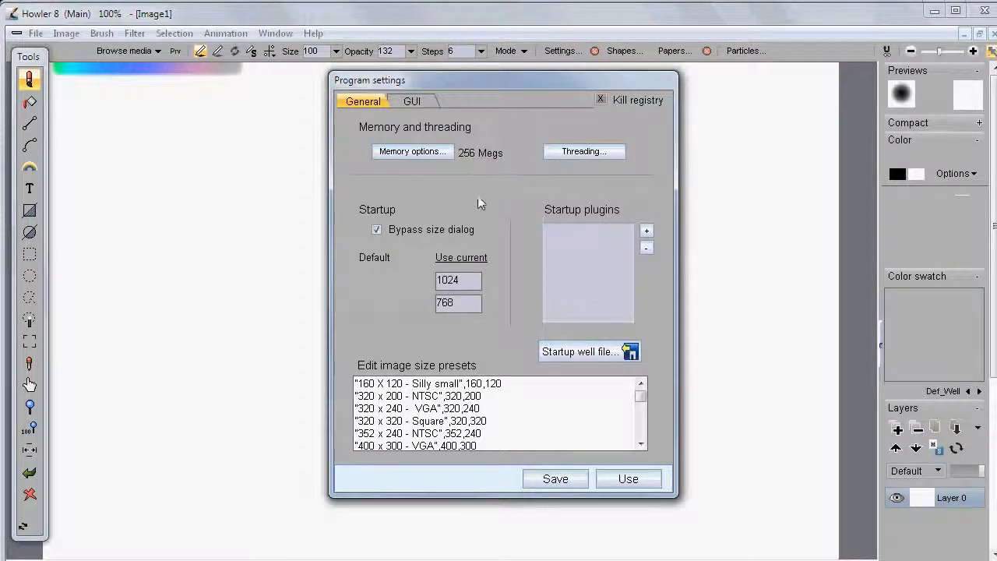
- Check the threading and processor information from the program settings, and close the report
click(590, 153)
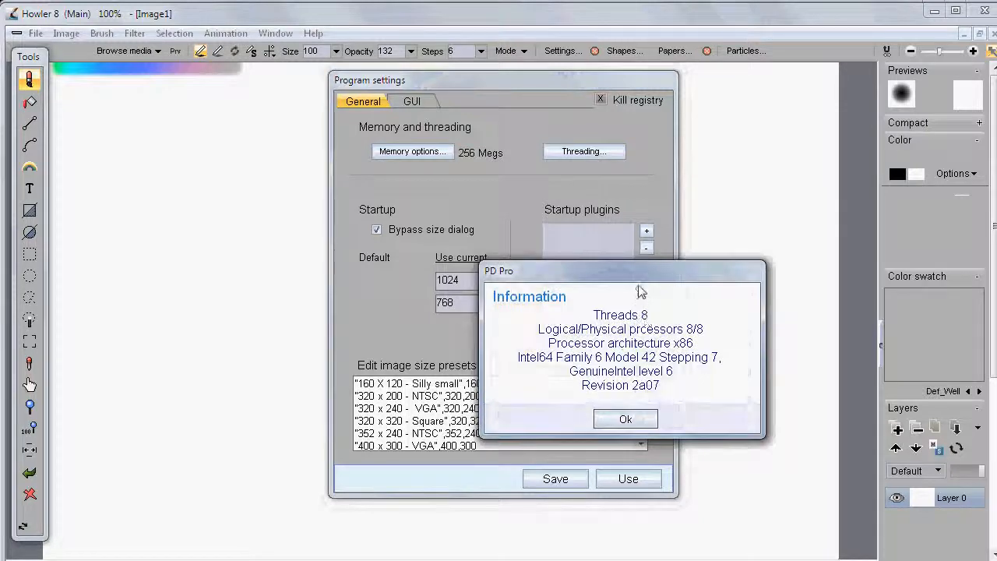
drag(649, 274, 613, 192)
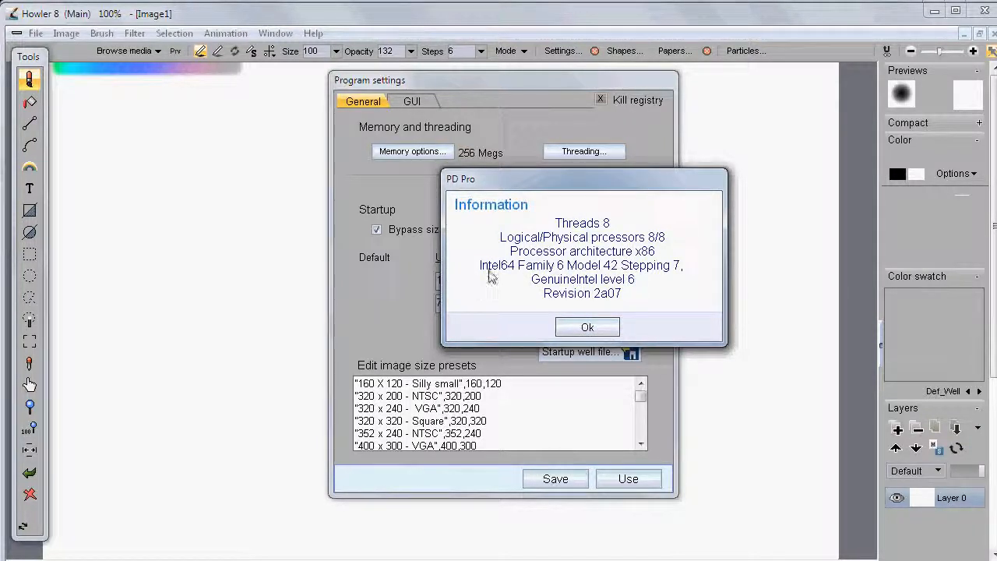
click(590, 328)
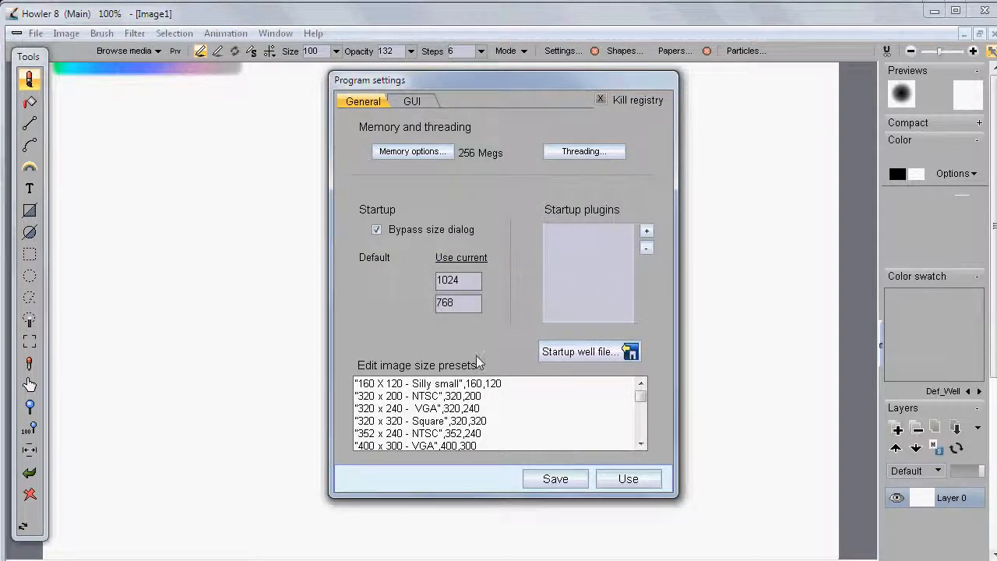
- Set the default startup image size to 960 by 680 and save the program settings
mouse_move(639, 397)
mouse_down()
mouse_move(643, 436)
mouse_move(645, 409)
mouse_up()
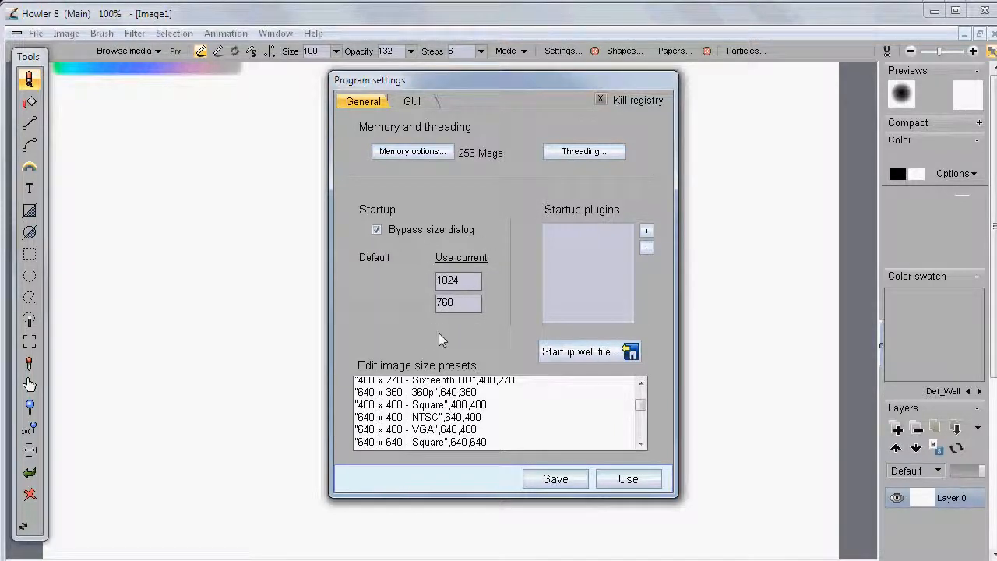
drag(471, 281, 367, 282)
double_click(472, 305)
text(680)
double_click(470, 281)
text(960)
click(568, 481)
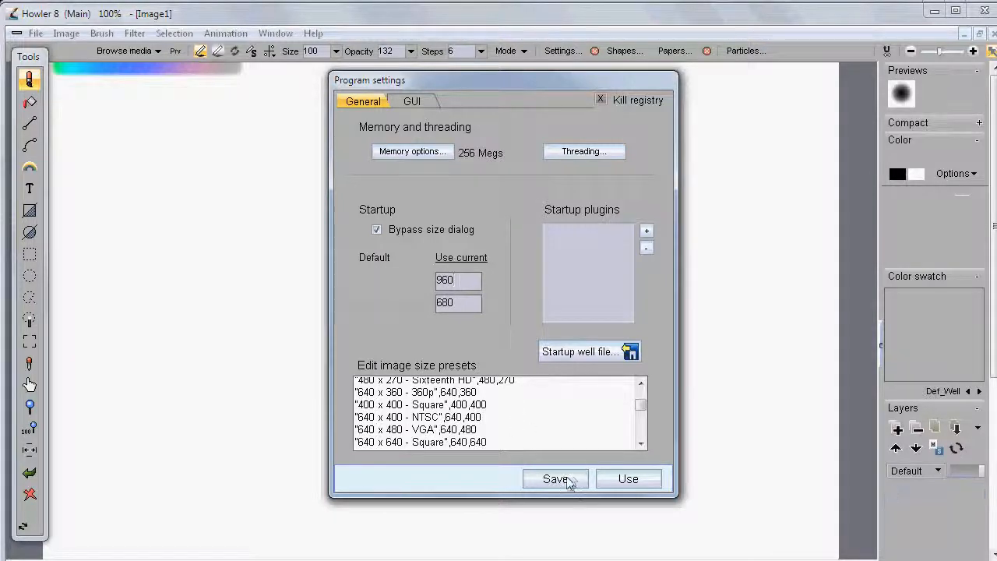
click(625, 417)
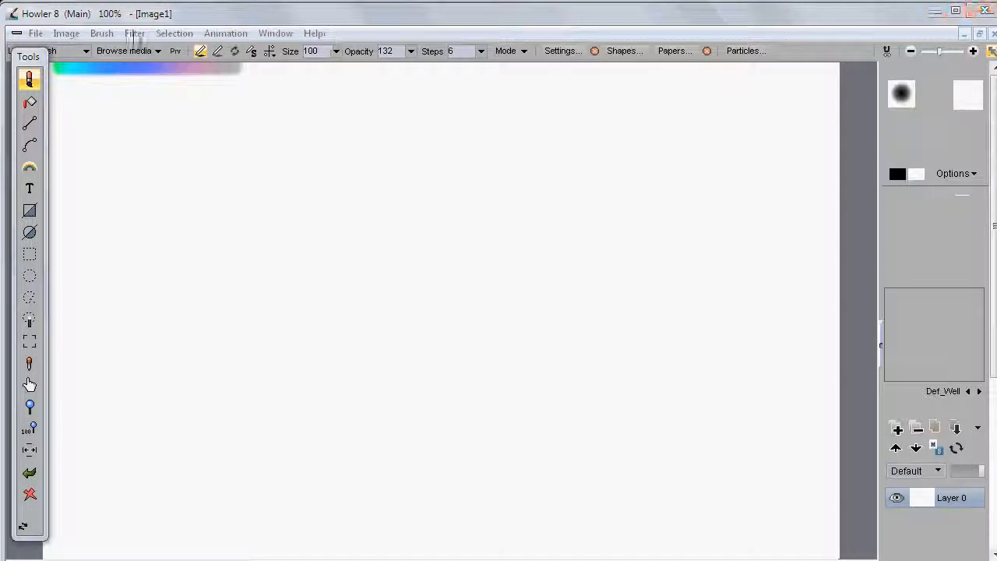
- Quit Howler and relaunch it from the Project Dogwaffle Howler Demo shortcut
click(983, 11)
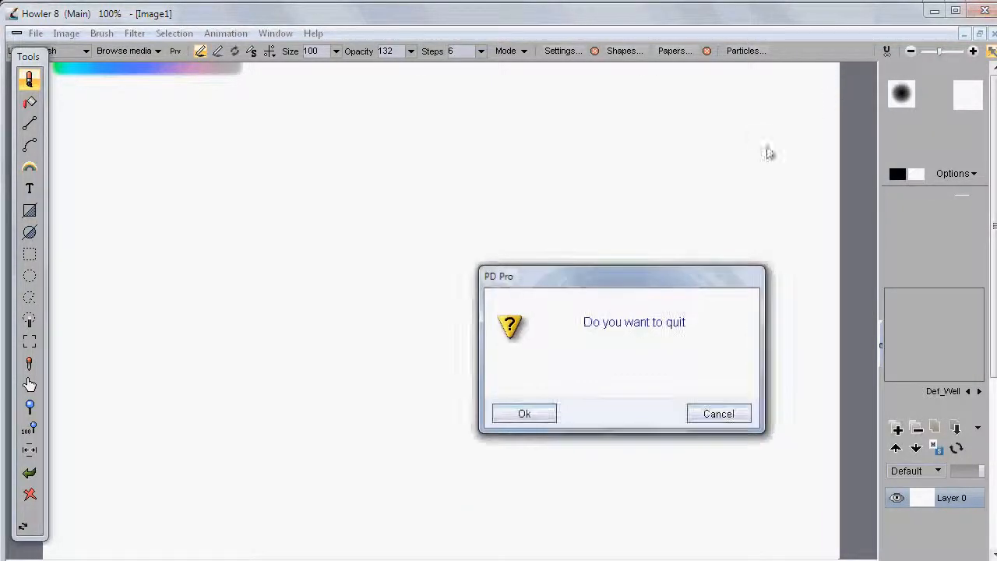
click(525, 412)
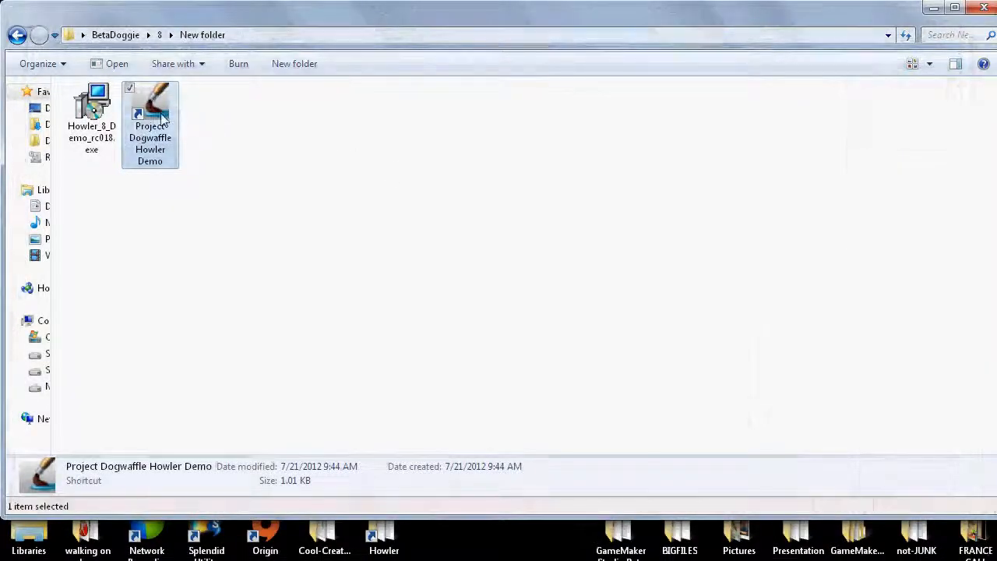
double_click(160, 125)
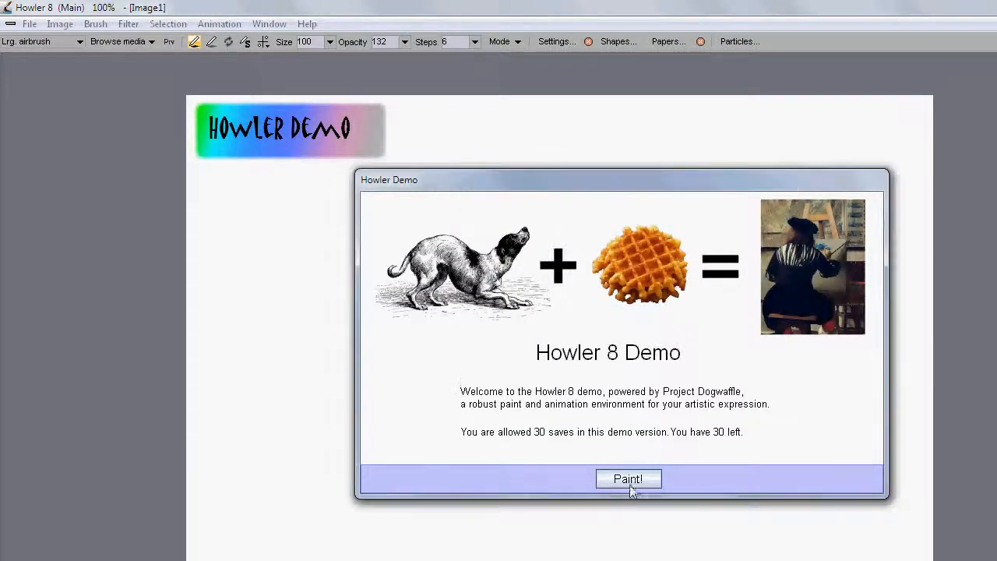
- Dismiss the demo welcome screen and resize the restored Howler window to fill the screen again
click(630, 483)
mouse_move(669, 7)
mouse_down()
mouse_move(771, 75)
mouse_move(252, 43)
mouse_move(177, 26)
mouse_move(169, 10)
mouse_up()
drag(337, 205, 996, 560)
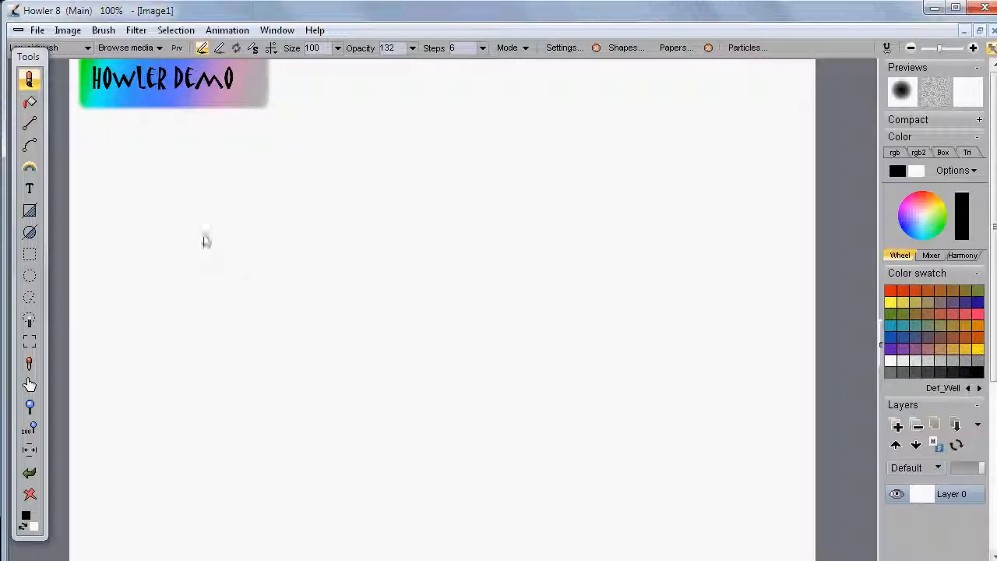
- Zoom the canvas in and out to inspect the new image, and return it to 100%
scroll(539, 205, down, 2)
scroll(537, 204, up, 2)
scroll(536, 210, up, 2)
scroll(529, 222, down, 2)
scroll(518, 187, up, 1)
scroll(499, 190, down, 2)
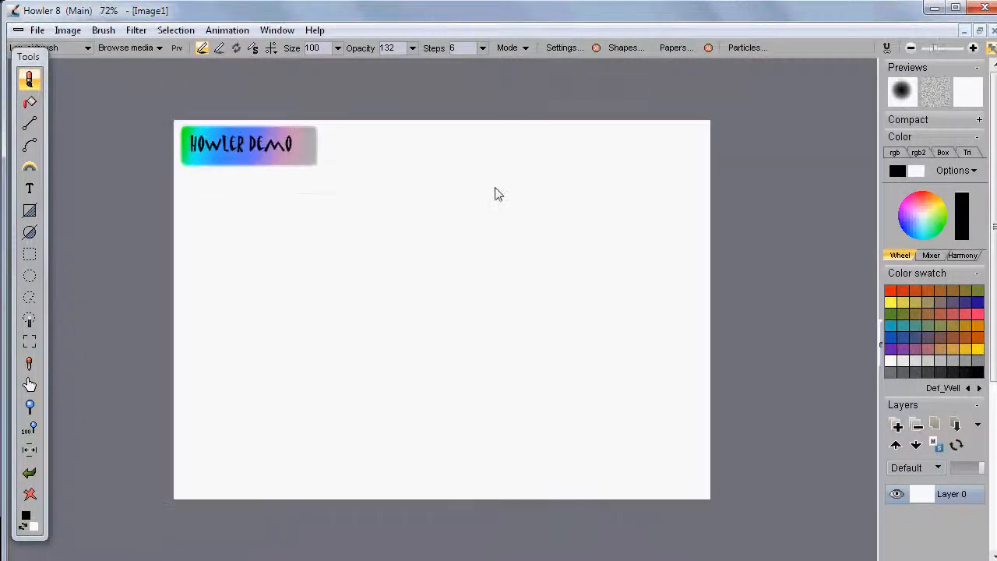
click(30, 430)
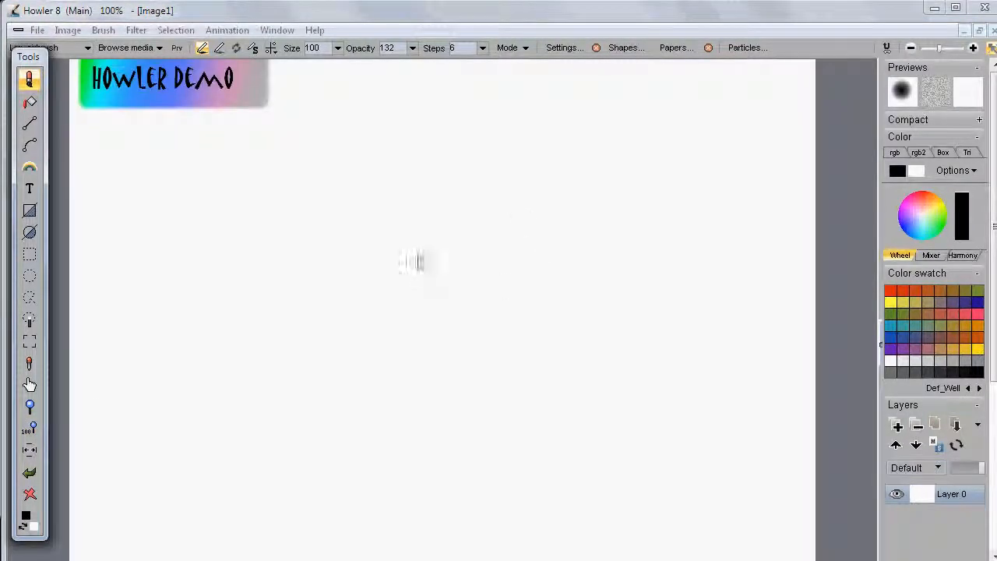
- Paint loose looping black strokes across the canvas with the large airbrush at size 100, and paint over part of them in white
mouse_move(433, 257)
mouse_down()
mouse_move(569, 205)
mouse_move(392, 356)
mouse_move(507, 403)
mouse_move(403, 280)
mouse_move(171, 361)
mouse_move(410, 218)
mouse_move(337, 204)
mouse_move(407, 94)
mouse_move(96, 269)
mouse_up()
mouse_move(719, 299)
mouse_down()
mouse_move(574, 330)
mouse_move(597, 215)
mouse_move(637, 239)
mouse_move(552, 295)
mouse_move(667, 383)
mouse_move(494, 311)
mouse_move(639, 310)
mouse_move(450, 268)
mouse_move(534, 225)
mouse_move(457, 276)
mouse_move(681, 238)
mouse_move(562, 205)
mouse_move(655, 187)
mouse_move(770, 207)
mouse_move(678, 178)
mouse_move(741, 185)
mouse_move(663, 131)
mouse_move(623, 154)
mouse_move(552, 127)
mouse_up()
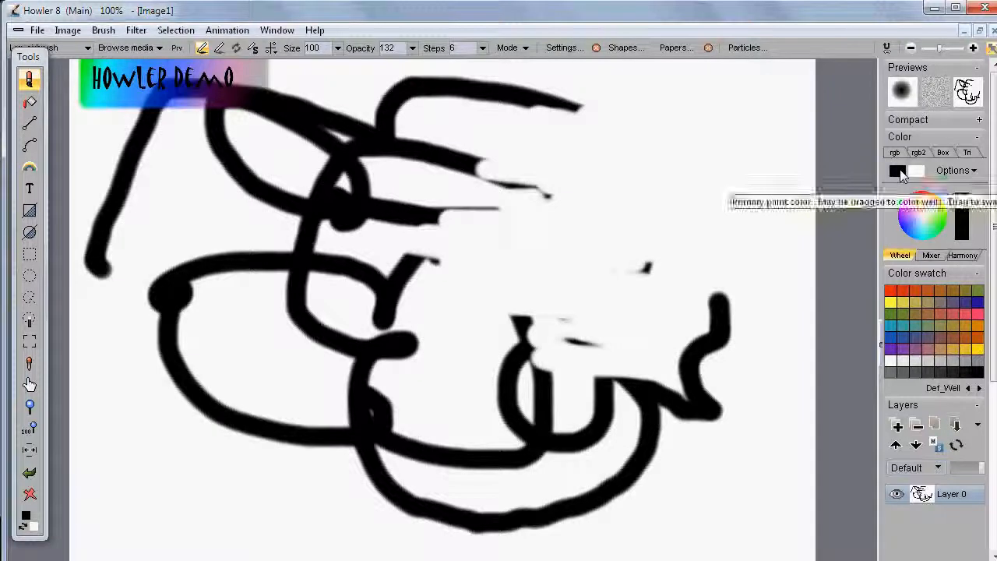
- Paint more looping black strokes over the canvas's right half, and add an orange zigzag over them
mouse_move(678, 167)
mouse_down()
mouse_move(639, 216)
mouse_move(728, 254)
mouse_move(536, 257)
mouse_move(609, 334)
mouse_move(463, 356)
mouse_move(355, 352)
mouse_move(610, 177)
mouse_move(472, 330)
mouse_move(643, 273)
mouse_up()
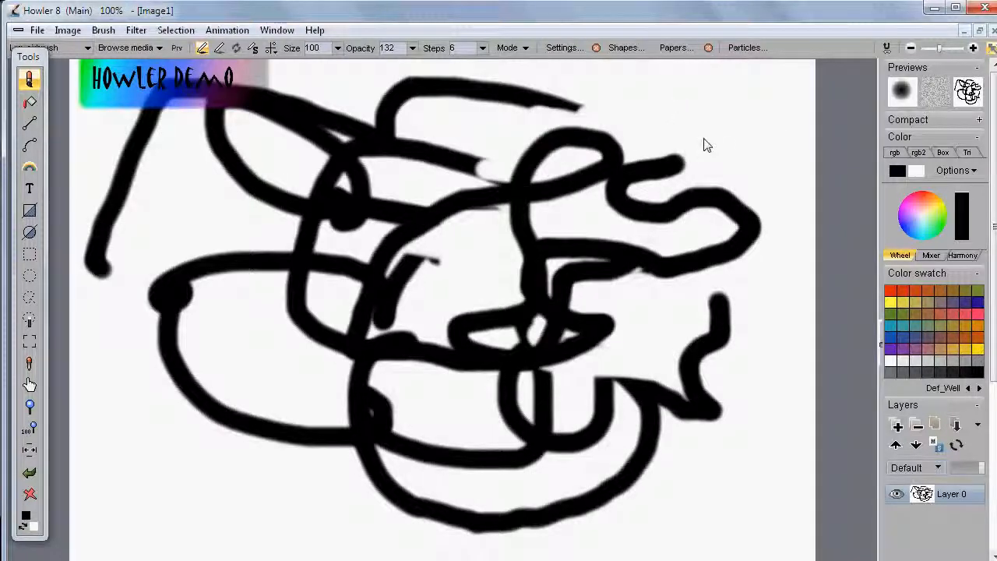
mouse_move(748, 147)
mouse_down()
mouse_move(568, 287)
mouse_move(497, 310)
mouse_up()
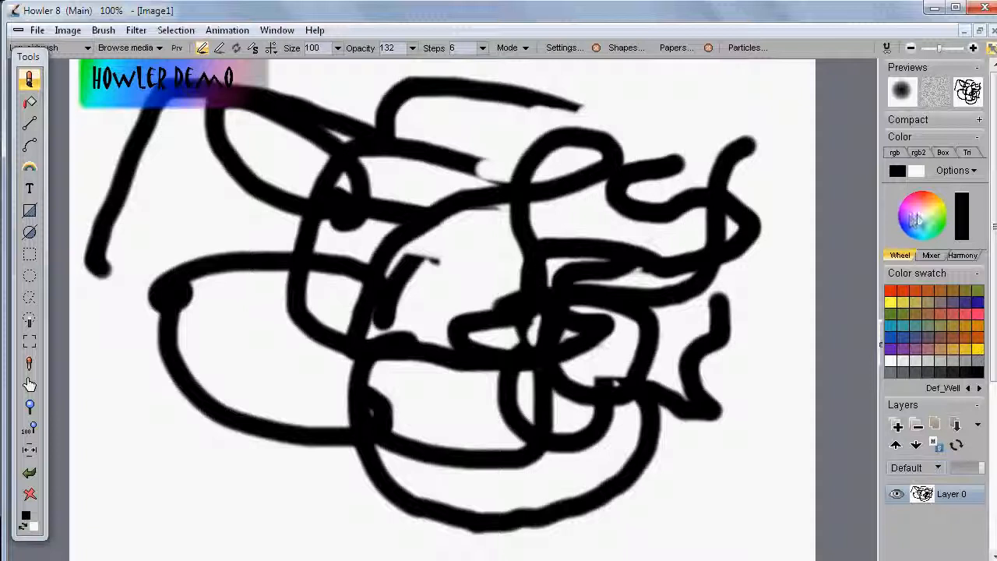
click(920, 201)
mouse_move(921, 201)
mouse_down()
mouse_move(939, 226)
mouse_move(930, 197)
mouse_up()
mouse_move(705, 113)
mouse_down()
mouse_move(657, 137)
mouse_move(641, 216)
mouse_move(723, 365)
mouse_up()
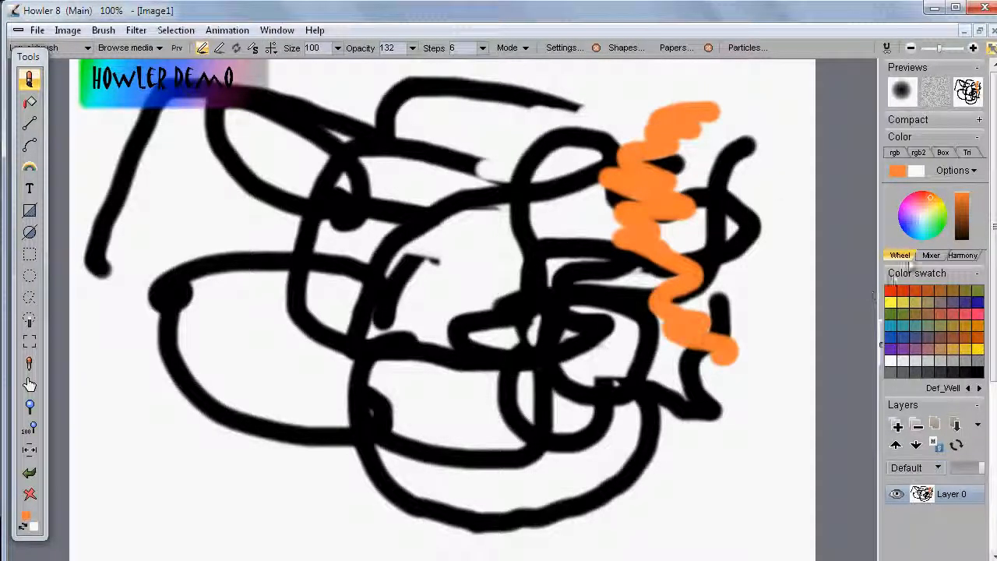
- Try blue and green as the secondary colour, settle on purple, and paint a solid purple patch over the strokes
right_click(908, 224)
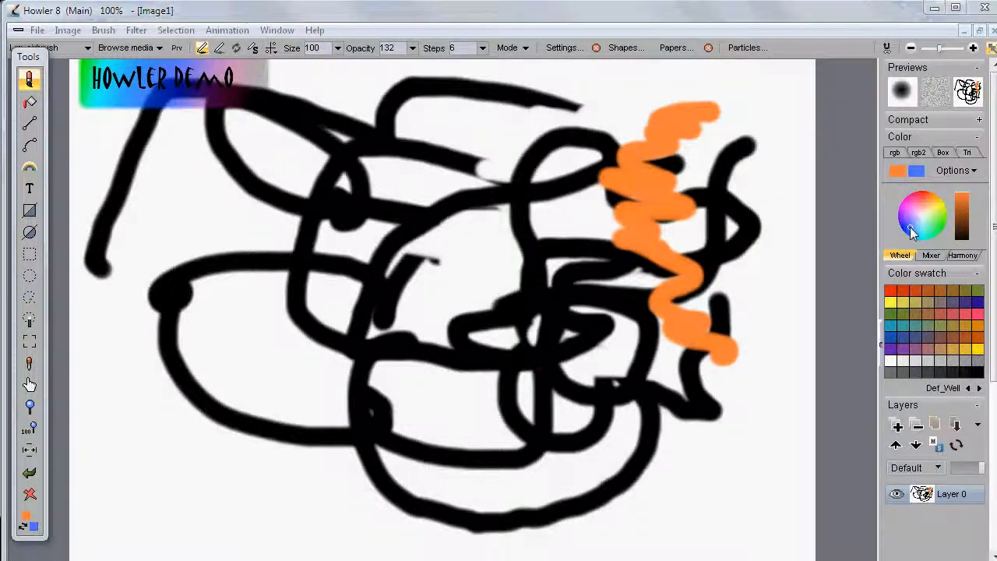
right_click(935, 222)
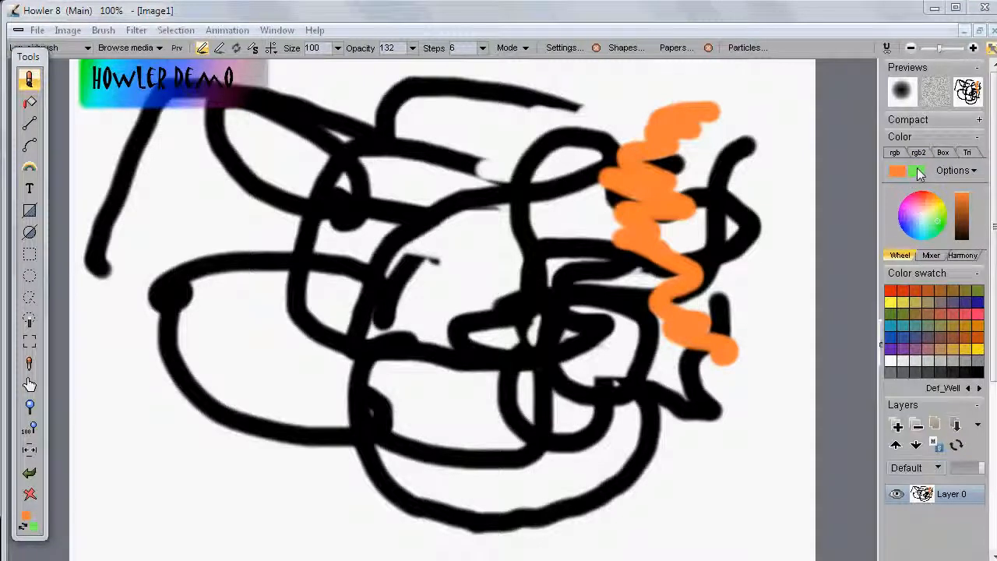
right_click(904, 222)
mouse_move(483, 194)
mouse_down()
mouse_move(549, 199)
mouse_move(583, 250)
mouse_move(512, 280)
mouse_move(627, 343)
mouse_move(682, 300)
mouse_move(664, 285)
mouse_up()
mouse_move(598, 246)
mouse_down()
mouse_move(587, 187)
mouse_move(631, 209)
mouse_move(622, 197)
mouse_up()
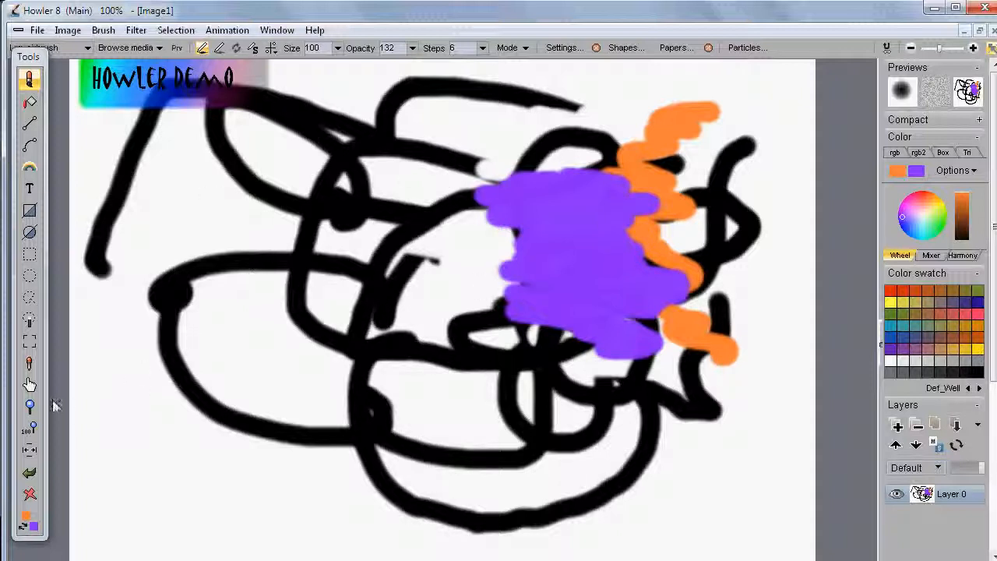
- Clear the canvas to the secondary purple and paint yellow, white and light-green zigzag strokes on it
click(30, 496)
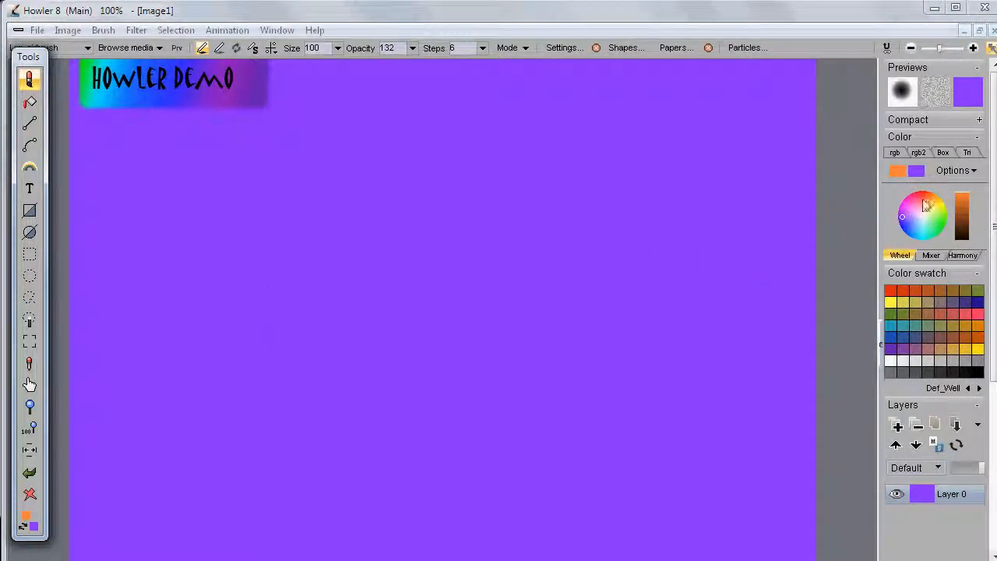
drag(927, 205, 945, 212)
mouse_move(287, 204)
mouse_down()
mouse_move(537, 194)
mouse_move(534, 340)
mouse_move(610, 339)
mouse_up()
click(947, 226)
mouse_move(674, 264)
mouse_down()
mouse_move(631, 357)
mouse_move(695, 345)
mouse_move(590, 378)
mouse_up()
click(933, 226)
mouse_move(319, 315)
mouse_down()
mouse_move(482, 424)
mouse_move(554, 446)
mouse_up()
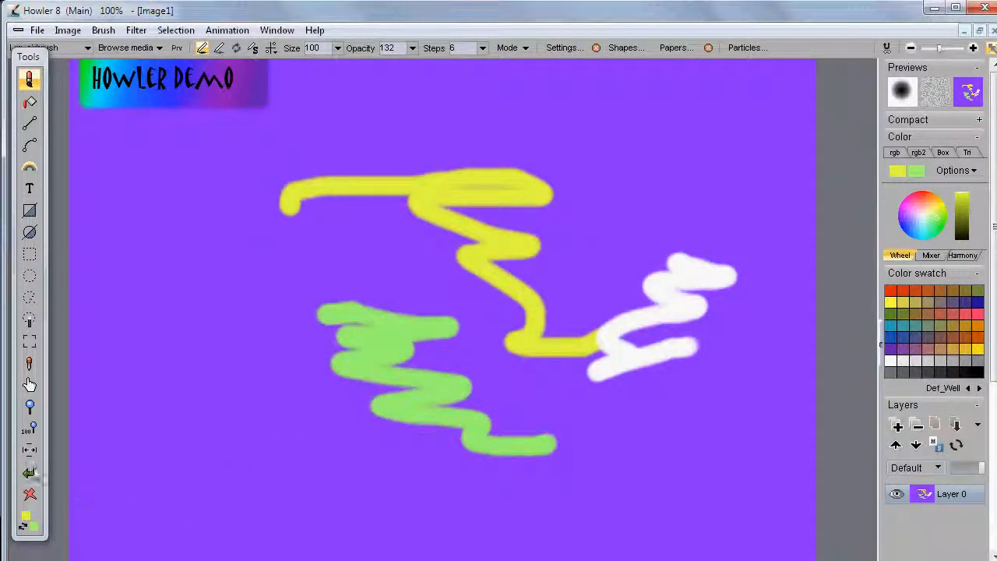
- Clear the canvas to the secondary light green, and clear it again to the primary yellow
click(30, 496)
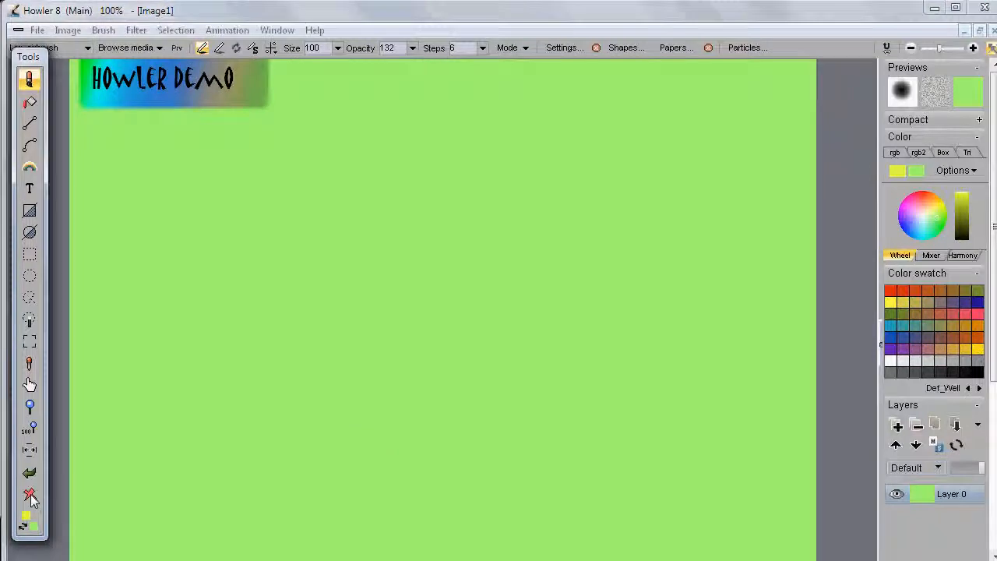
right_click(31, 497)
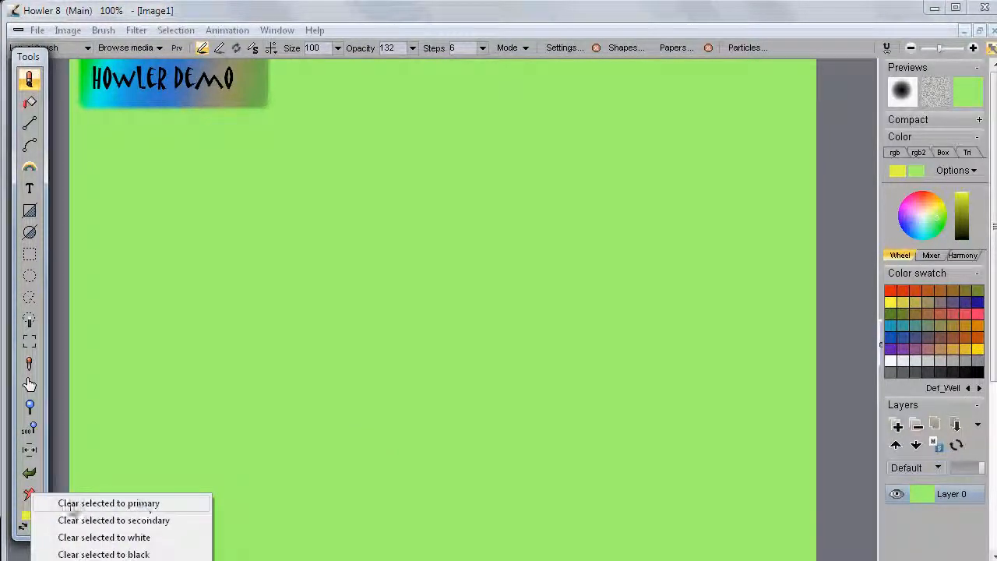
click(138, 508)
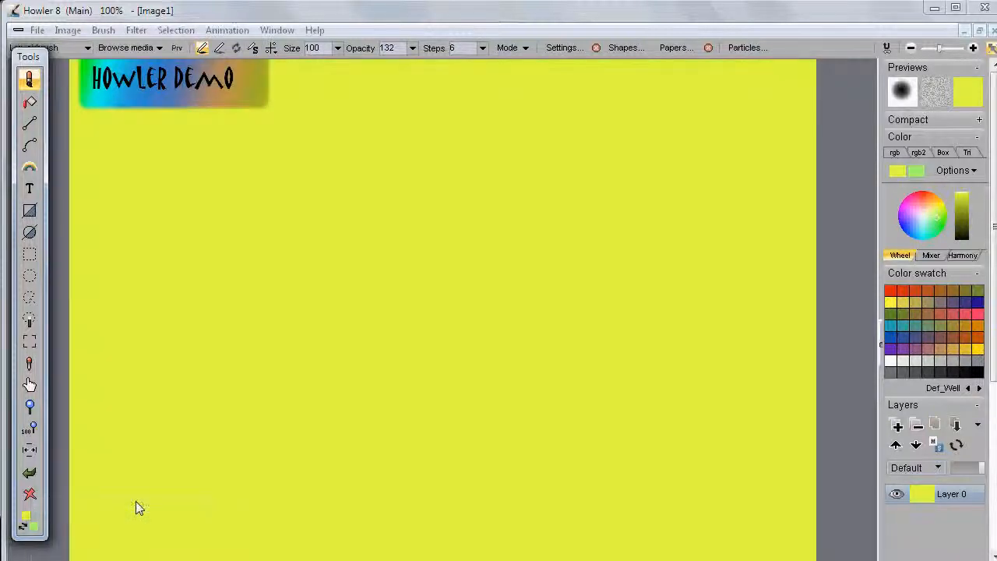
- Try red and pink as the primary colour, settle on the purple swatch, and clear the canvas to it
click(920, 198)
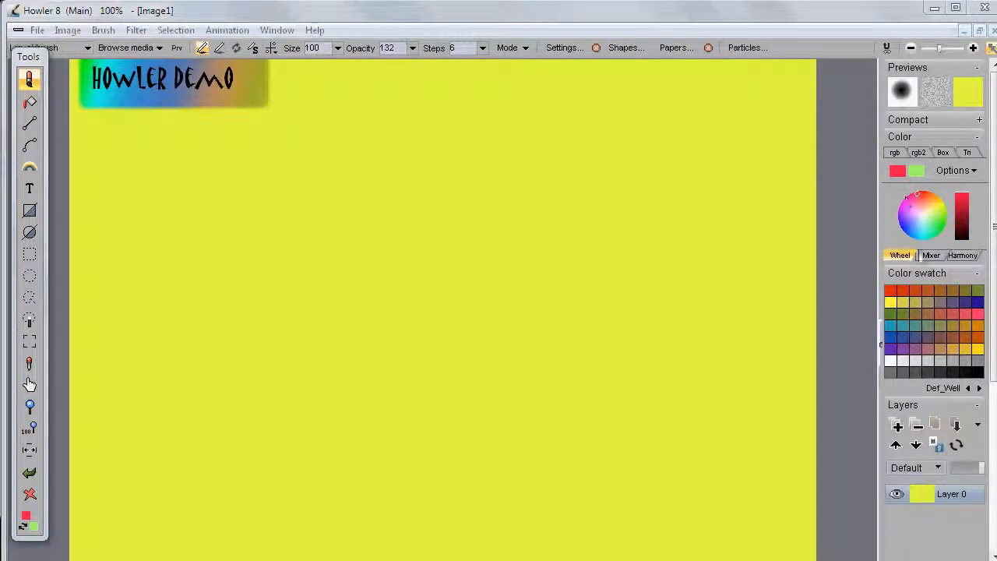
click(980, 313)
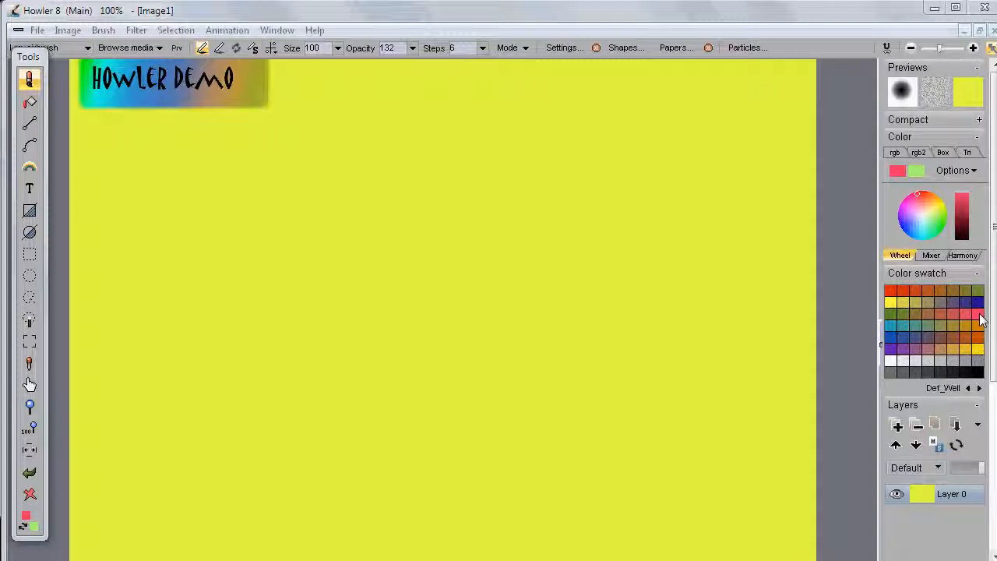
click(902, 351)
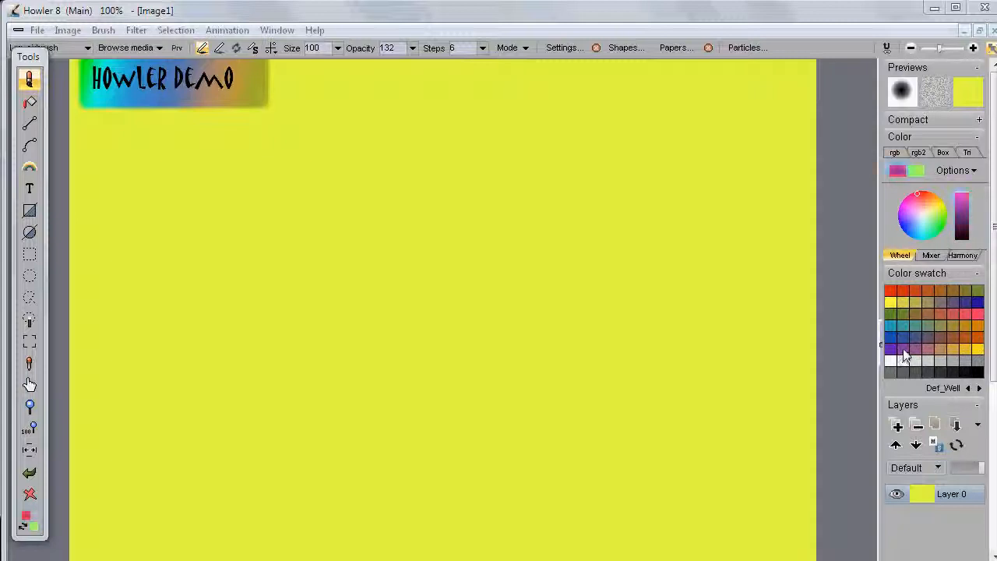
click(29, 499)
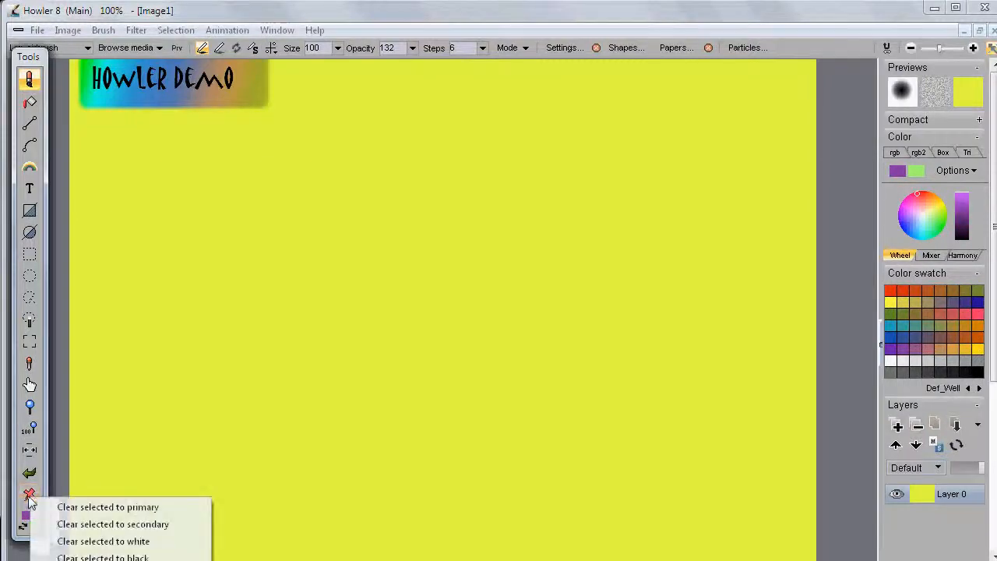
click(124, 510)
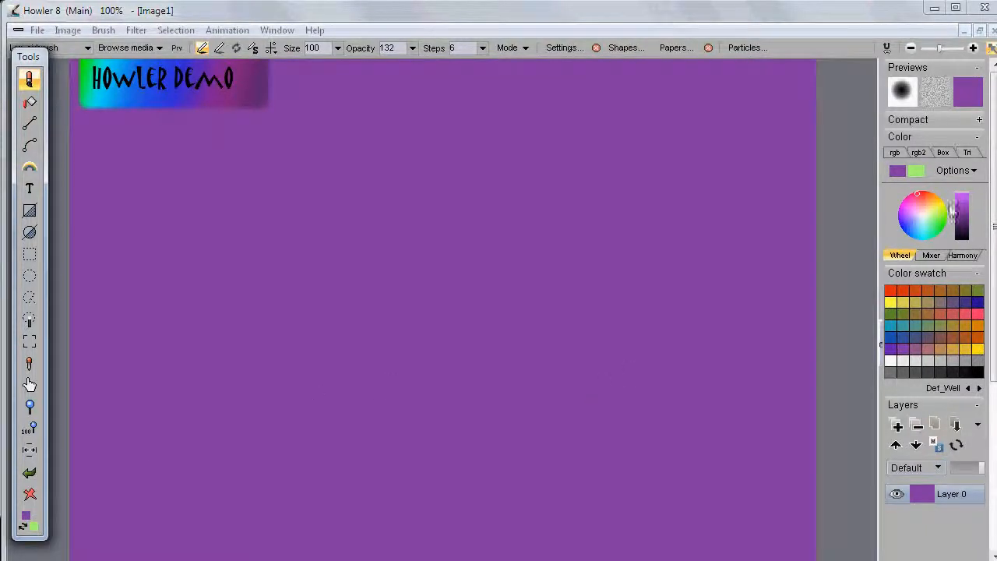
- Paint looping light-green strokes with the secondary colour, and swap the primary and secondary colours back and forth
mouse_move(340, 178)
mouse_down()
mouse_move(485, 179)
mouse_move(501, 296)
mouse_move(646, 300)
mouse_move(417, 194)
mouse_move(360, 451)
mouse_move(492, 376)
mouse_up()
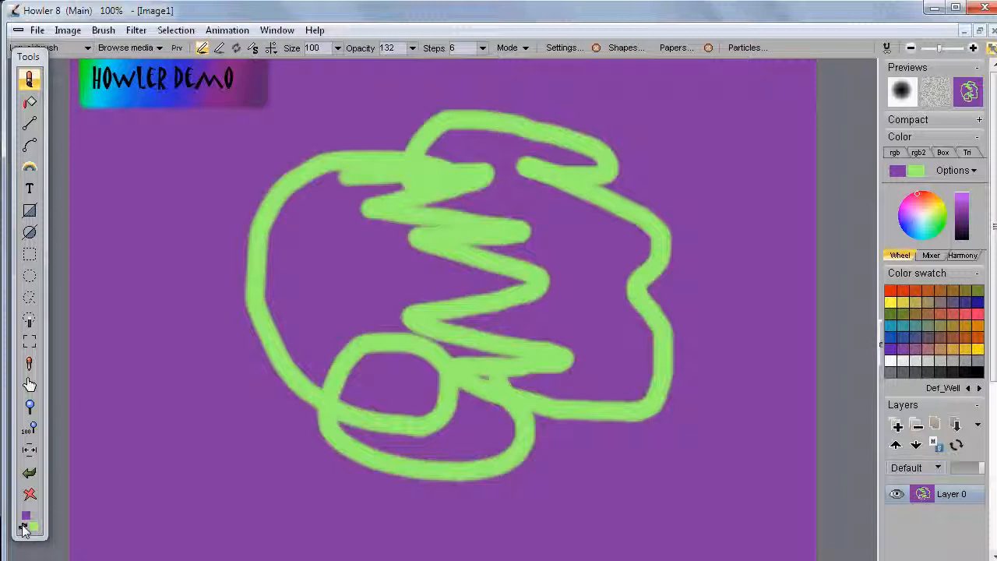
click(24, 528)
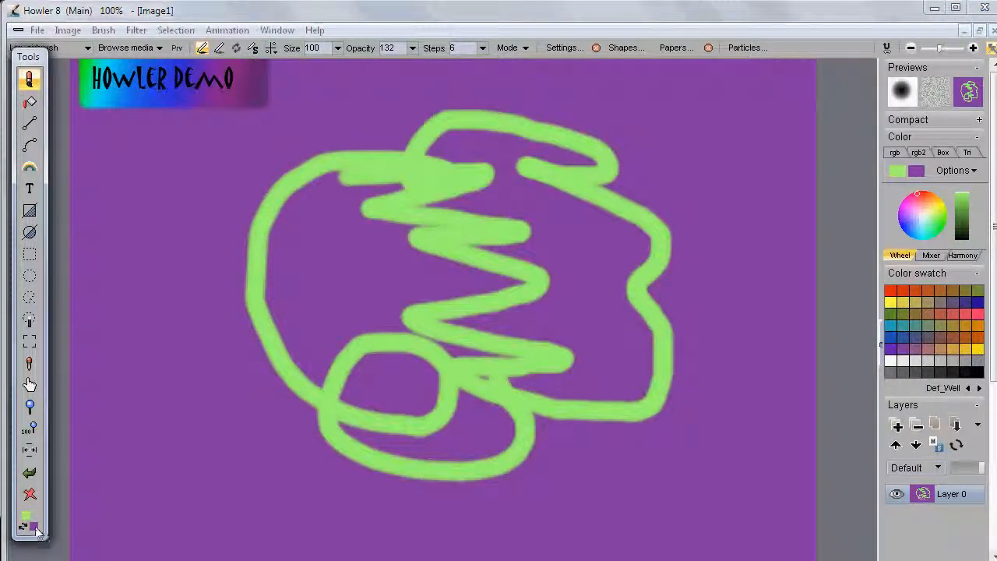
click(22, 528)
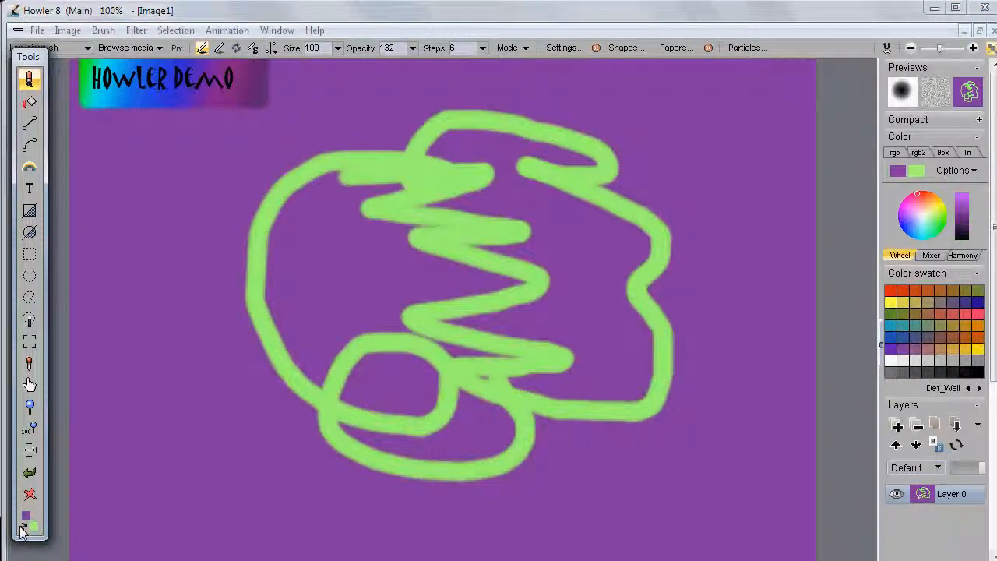
click(22, 528)
click(22, 527)
click(21, 527)
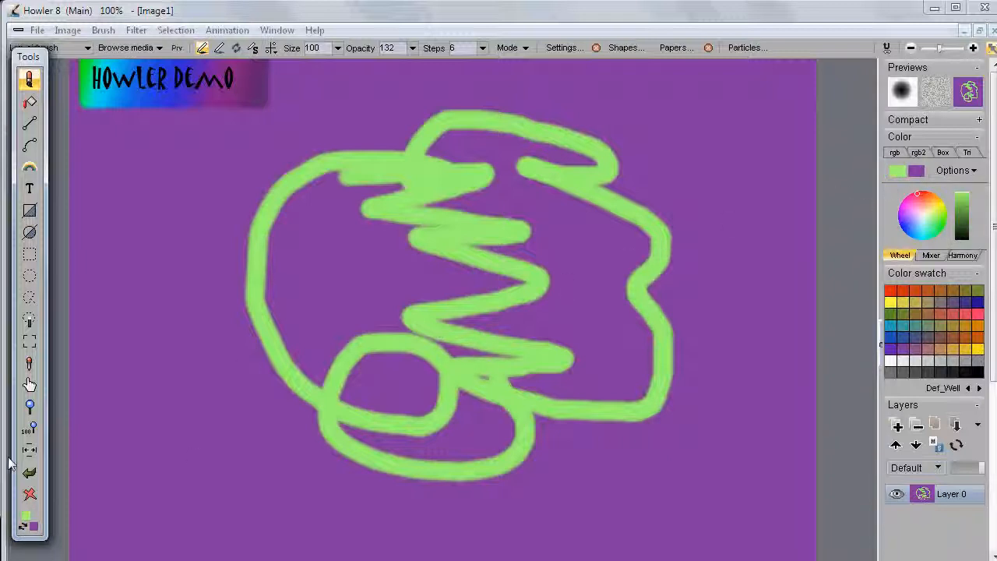
click(22, 527)
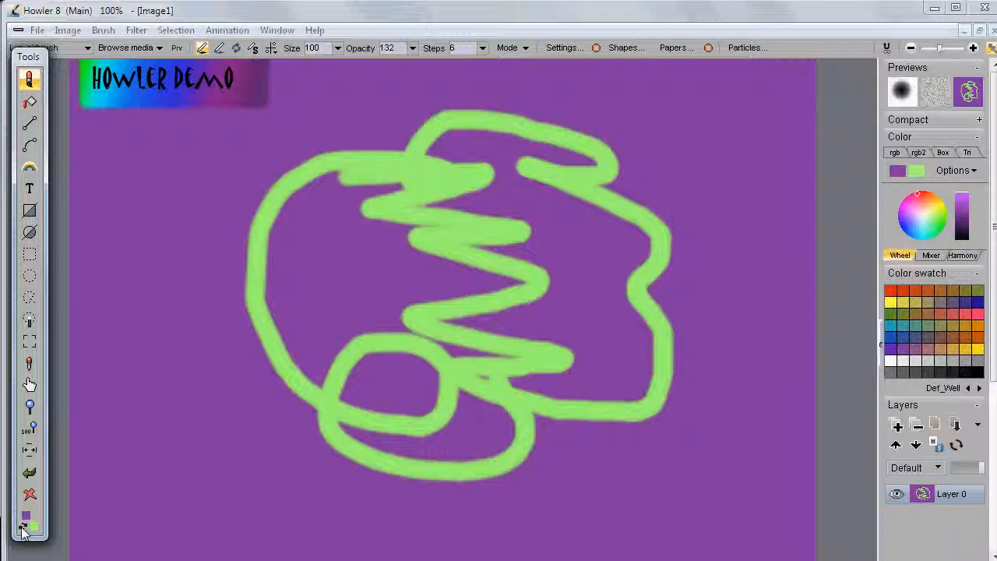
click(22, 527)
click(22, 527)
click(22, 527)
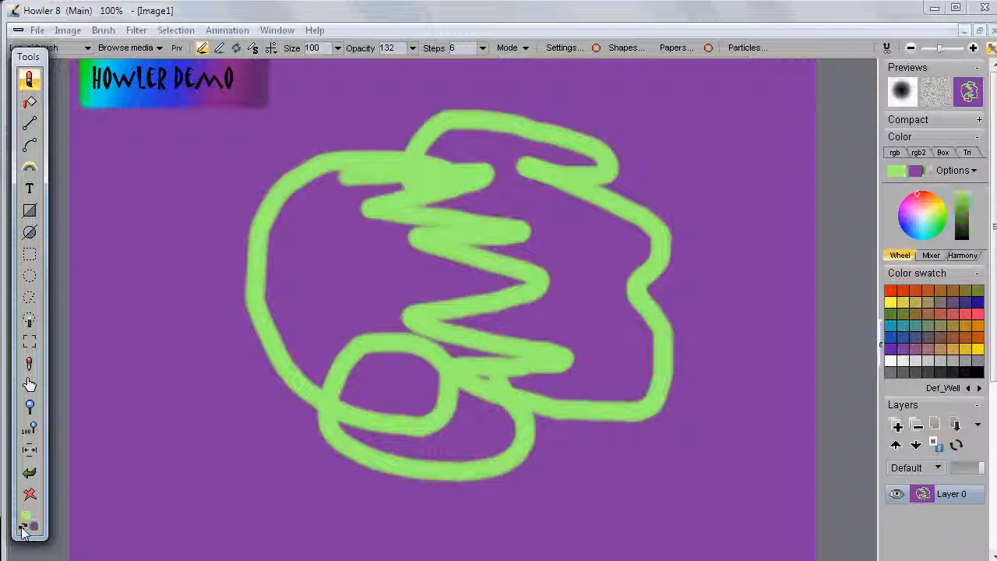
click(22, 527)
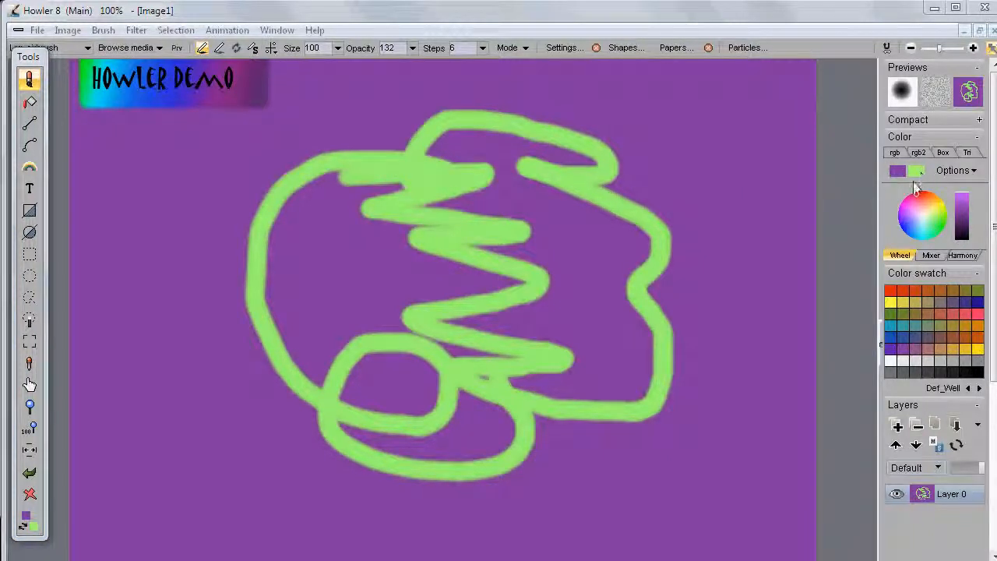
- Take yellow as the primary and dark blue as the secondary colour from the swatches, and clear the canvas to dark blue
mouse_move(917, 171)
mouse_down()
mouse_move(900, 173)
mouse_move(921, 169)
mouse_up()
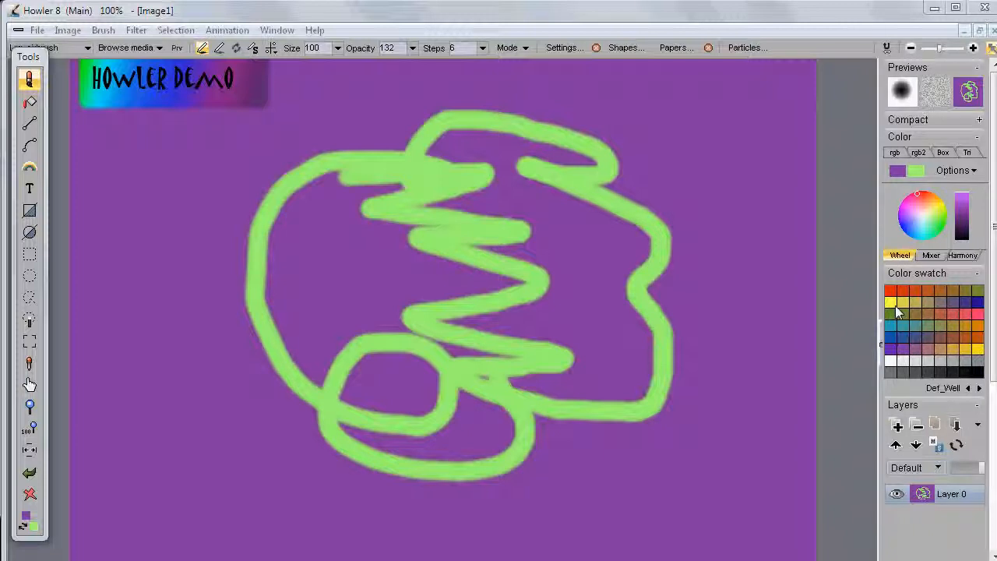
click(892, 304)
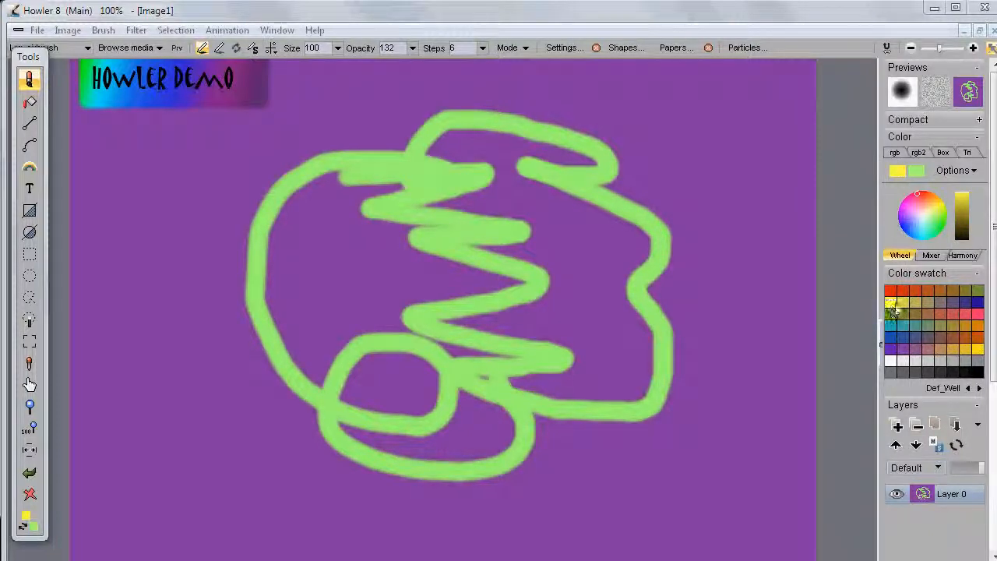
click(979, 315)
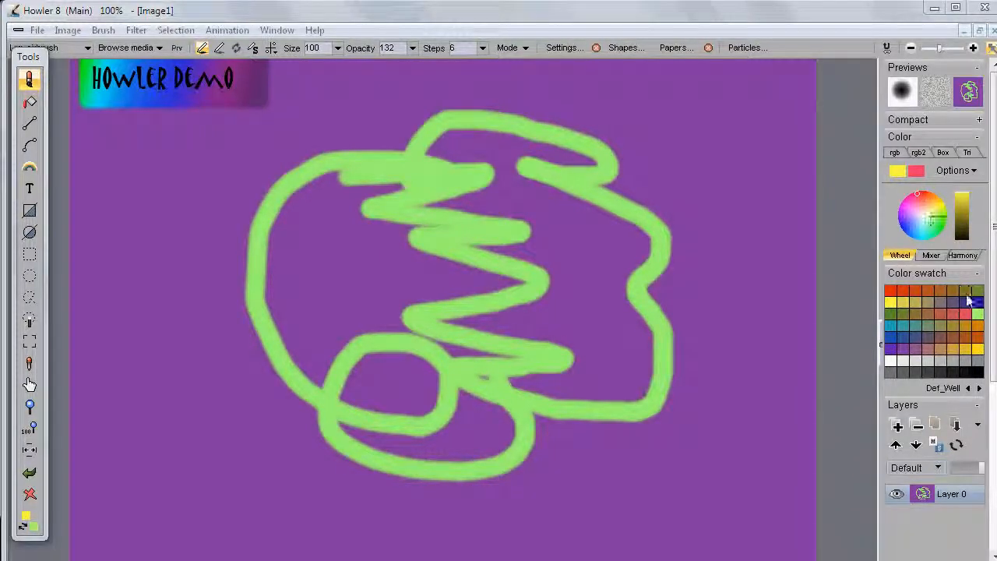
right_click(978, 304)
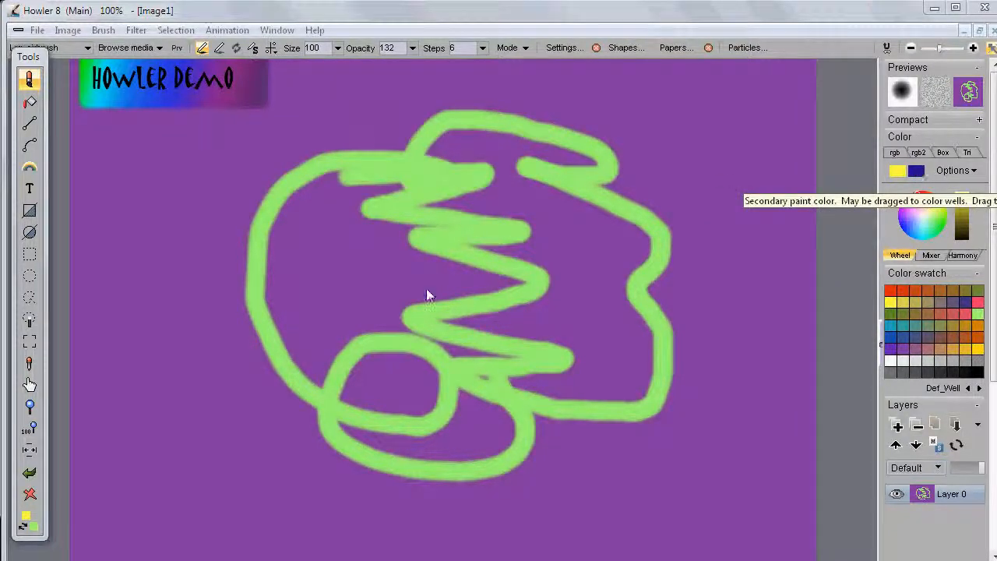
click(30, 494)
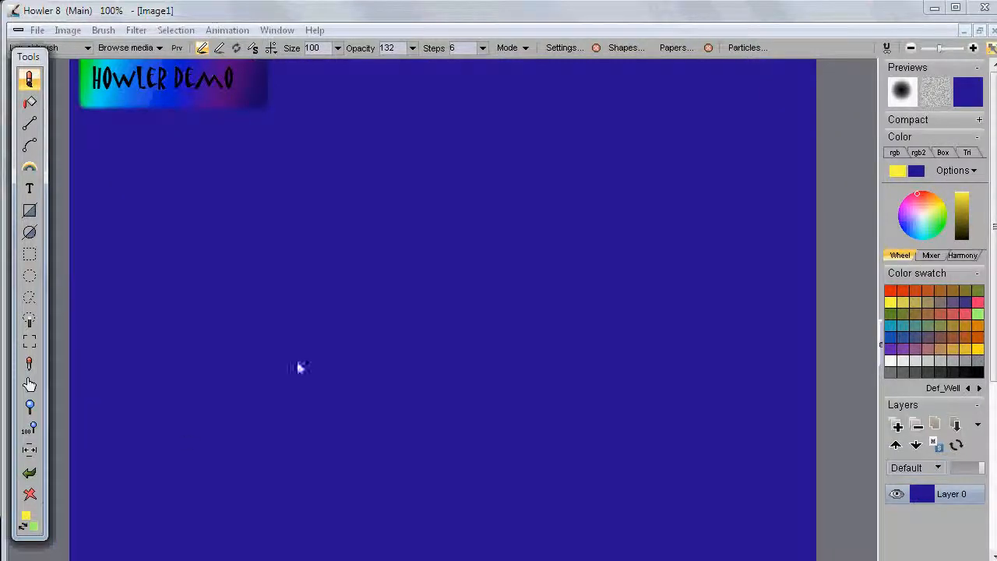
- Paint several winding yellow strokes across the dark blue canvas
mouse_move(276, 201)
mouse_down()
mouse_move(537, 325)
mouse_move(569, 241)
mouse_move(498, 352)
mouse_up()
mouse_move(409, 296)
mouse_down()
mouse_move(408, 383)
mouse_move(667, 396)
mouse_up()
mouse_move(600, 129)
mouse_down()
mouse_move(662, 187)
mouse_move(686, 312)
mouse_up()
mouse_move(216, 180)
mouse_down()
mouse_move(166, 461)
mouse_move(284, 397)
mouse_move(429, 151)
mouse_move(452, 224)
mouse_up()
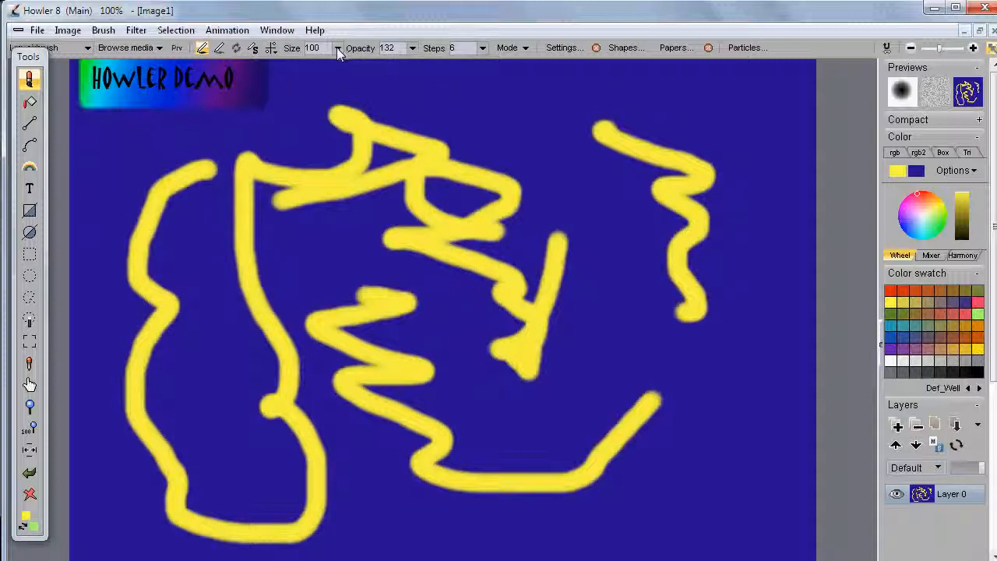
- Paint a faint yellow zigzag with the brush opacity at 18, and a solid one with the opacity at 255
click(412, 47)
drag(392, 68, 333, 73)
mouse_move(462, 93)
mouse_down()
mouse_move(548, 156)
mouse_move(592, 229)
mouse_move(601, 336)
mouse_move(643, 337)
mouse_up()
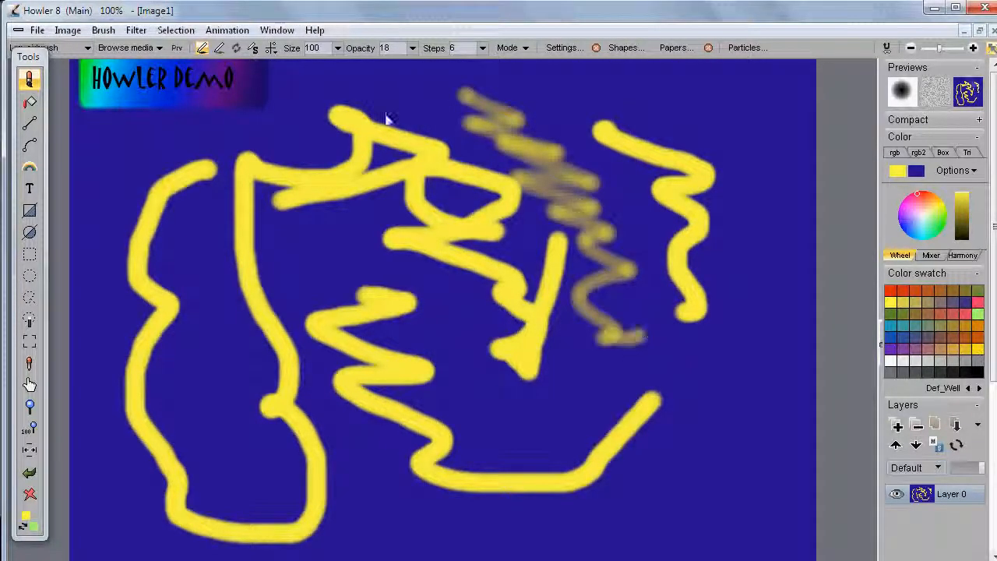
click(412, 49)
mouse_move(395, 69)
mouse_down()
mouse_move(628, 152)
mouse_move(545, 230)
mouse_move(495, 350)
mouse_up()
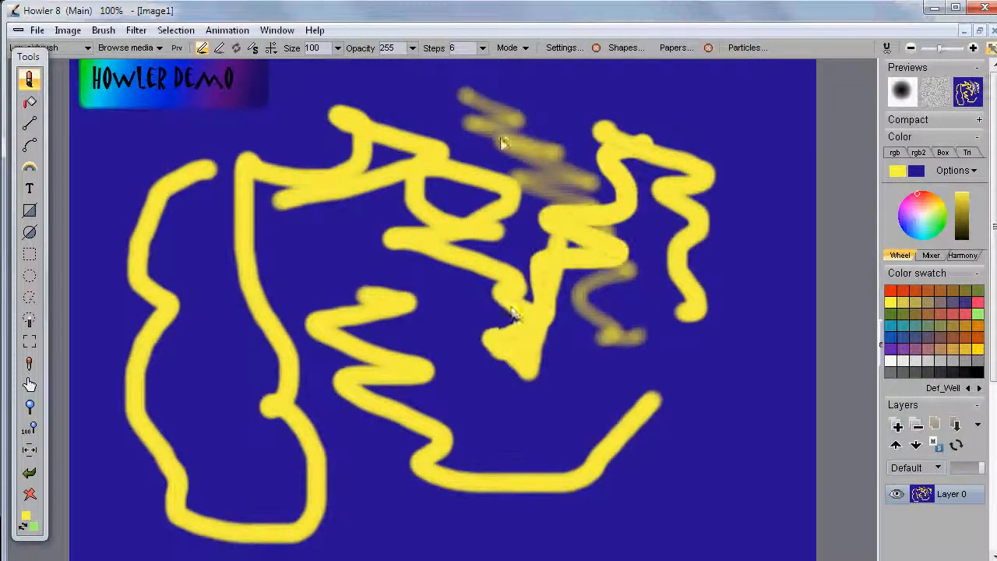
- Set the brush steps to 2 and paint a smooth yellow stroke down the middle of the canvas
click(482, 48)
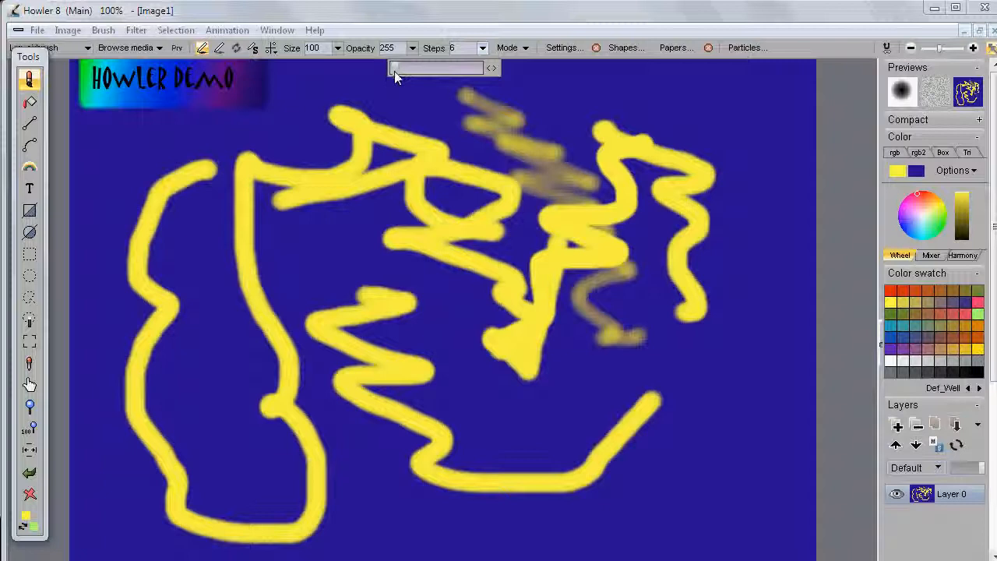
drag(395, 71, 395, 74)
mouse_move(379, 161)
mouse_down()
mouse_move(356, 337)
mouse_move(518, 458)
mouse_up()
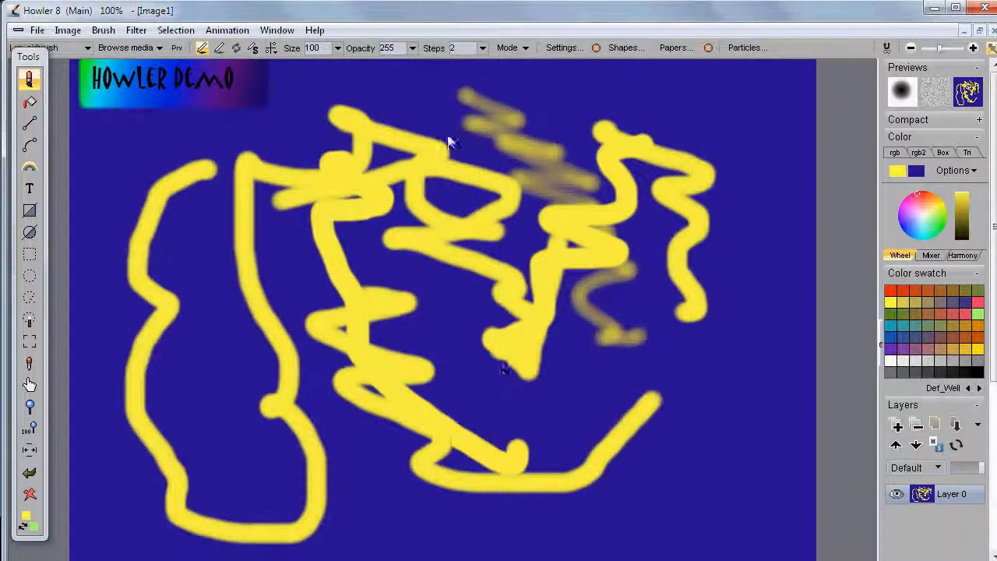
- Set the brush steps to 69 and paint dotted yellow strokes, clearing the canvas to dark blue between them
click(483, 48)
drag(393, 68, 417, 67)
mouse_move(187, 359)
mouse_down()
mouse_move(306, 399)
mouse_move(675, 409)
mouse_move(709, 335)
mouse_up()
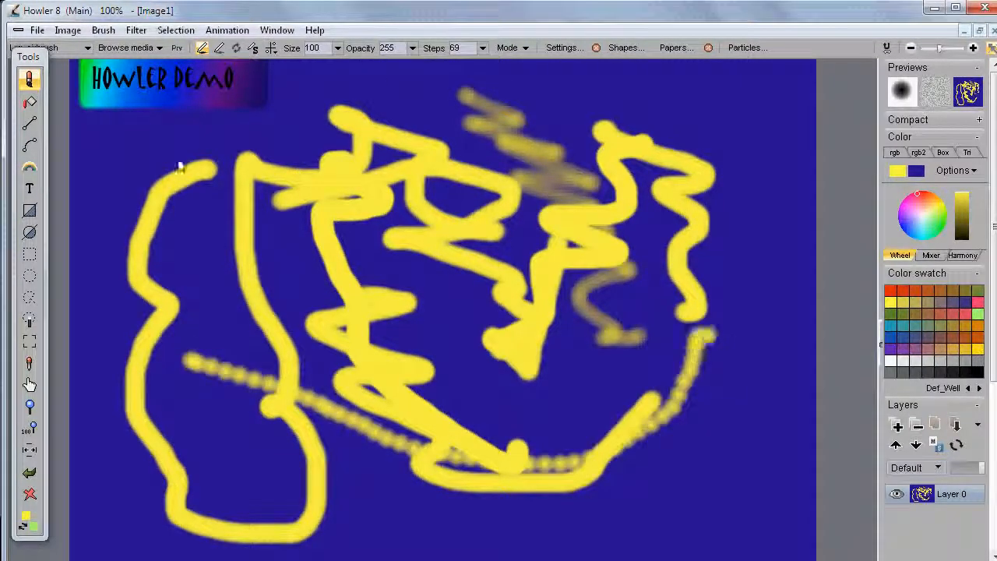
click(30, 494)
mouse_move(169, 237)
mouse_down()
mouse_move(596, 234)
mouse_move(479, 452)
mouse_move(397, 272)
mouse_move(736, 346)
mouse_move(385, 140)
mouse_move(263, 546)
mouse_move(506, 485)
mouse_up()
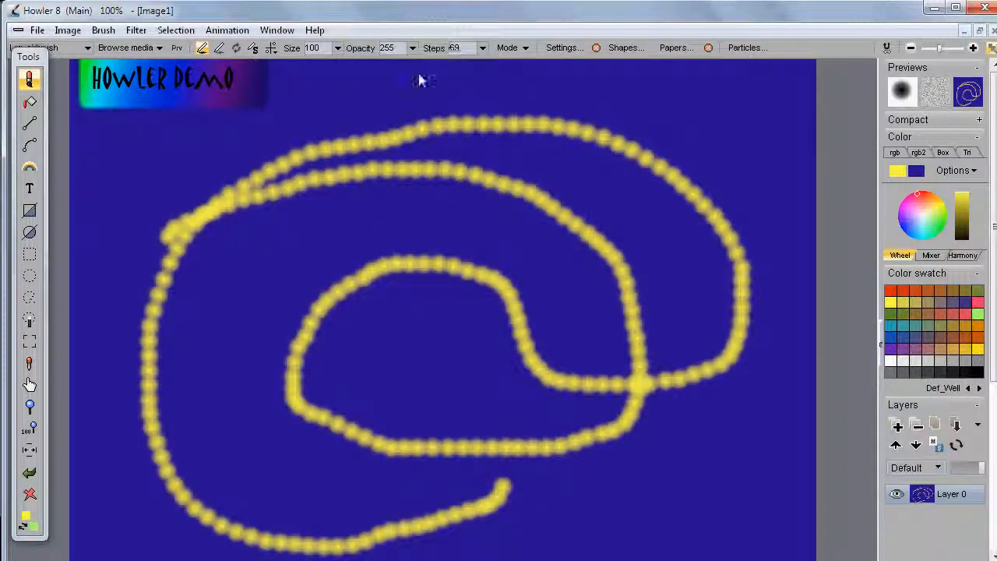
- Open the brush settings beside the canvas and check the available brush modes, keeping the Default mode
click(567, 50)
mouse_move(589, 69)
mouse_down()
mouse_move(811, 91)
mouse_move(785, 77)
mouse_up()
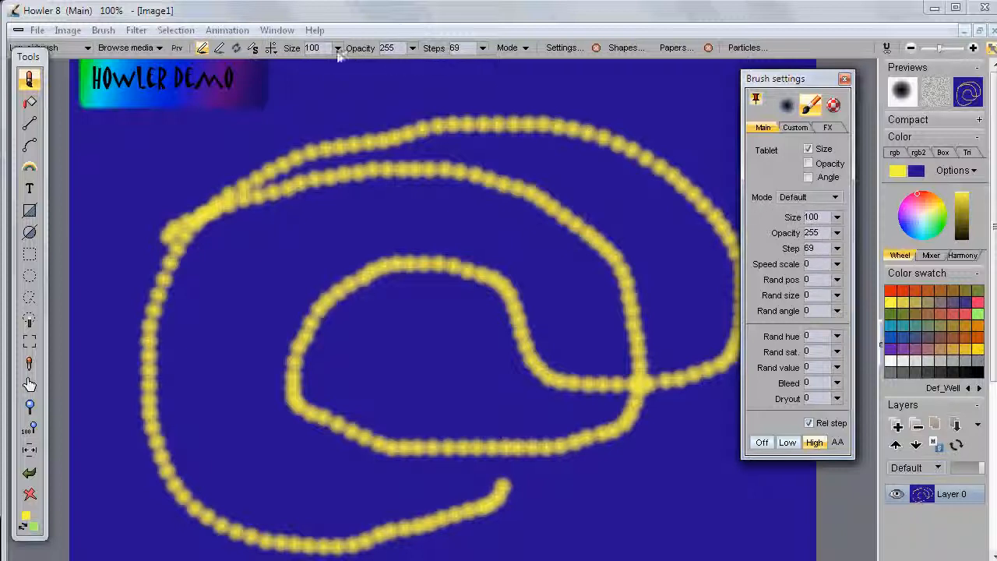
click(526, 48)
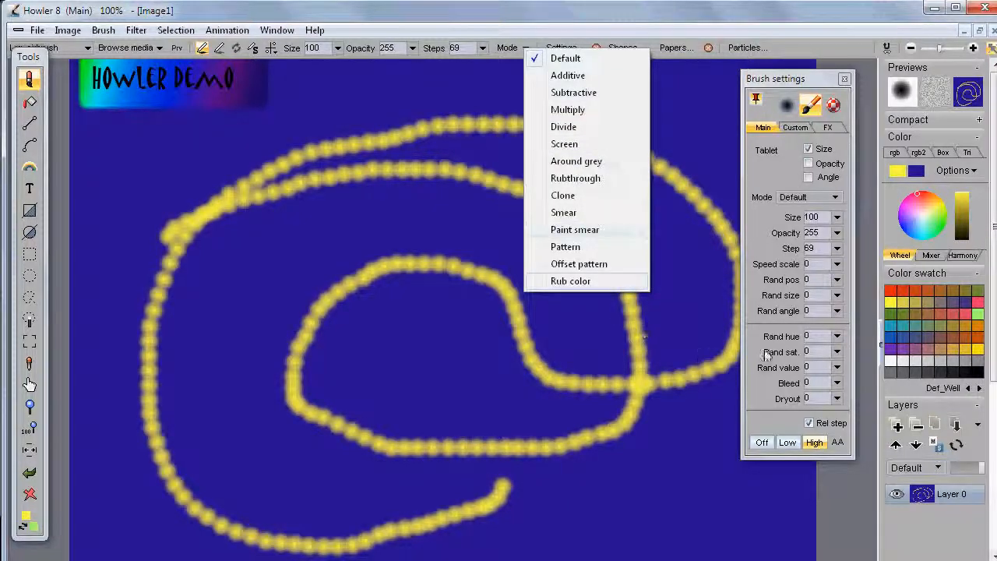
click(834, 198)
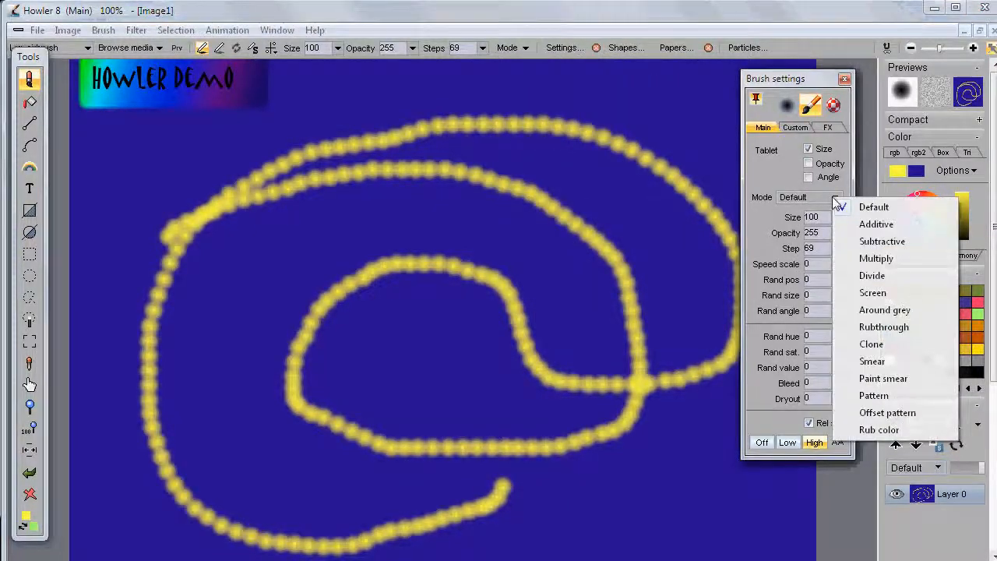
click(764, 218)
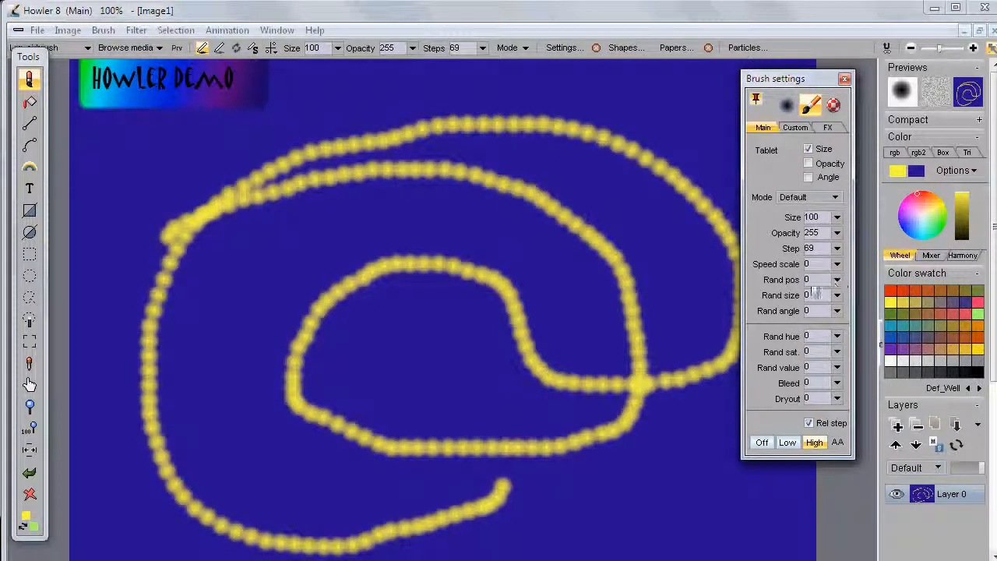
- Set the brush's random position to 42, clear the canvas to dark blue, and paint a scattered yellow dotted loop
click(837, 295)
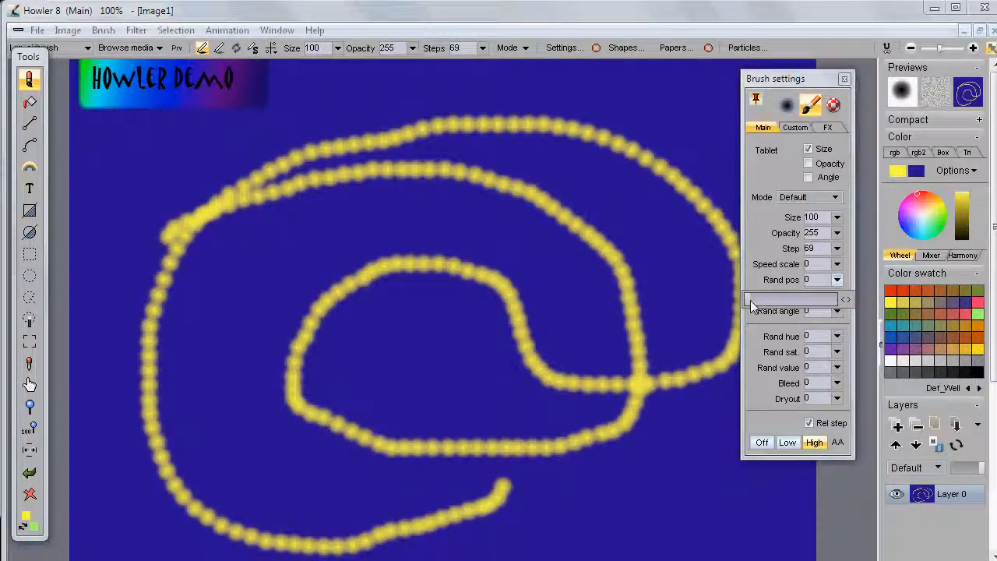
drag(752, 306, 780, 308)
click(30, 493)
mouse_move(166, 425)
mouse_down()
mouse_move(329, 267)
mouse_move(595, 187)
mouse_move(652, 387)
mouse_move(393, 430)
mouse_move(294, 489)
mouse_up()
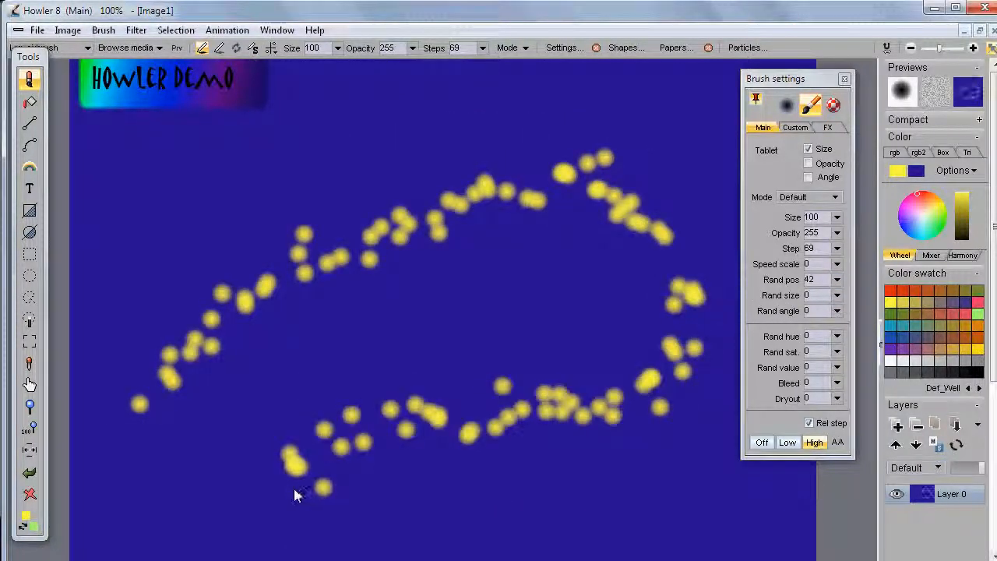
- Set the random position back to 0 and paint a pink stroke along the scattered yellow one
click(837, 279)
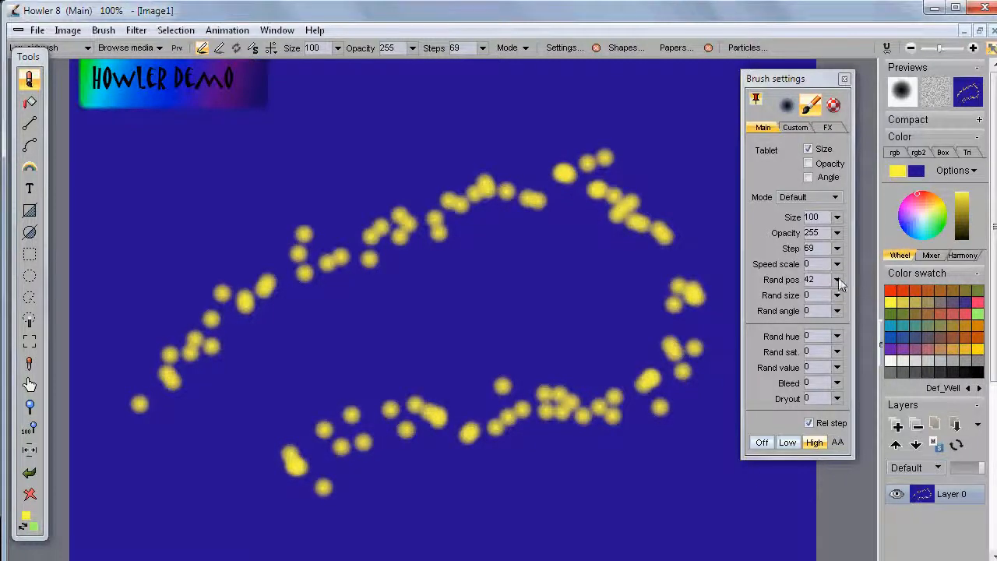
drag(817, 295, 735, 301)
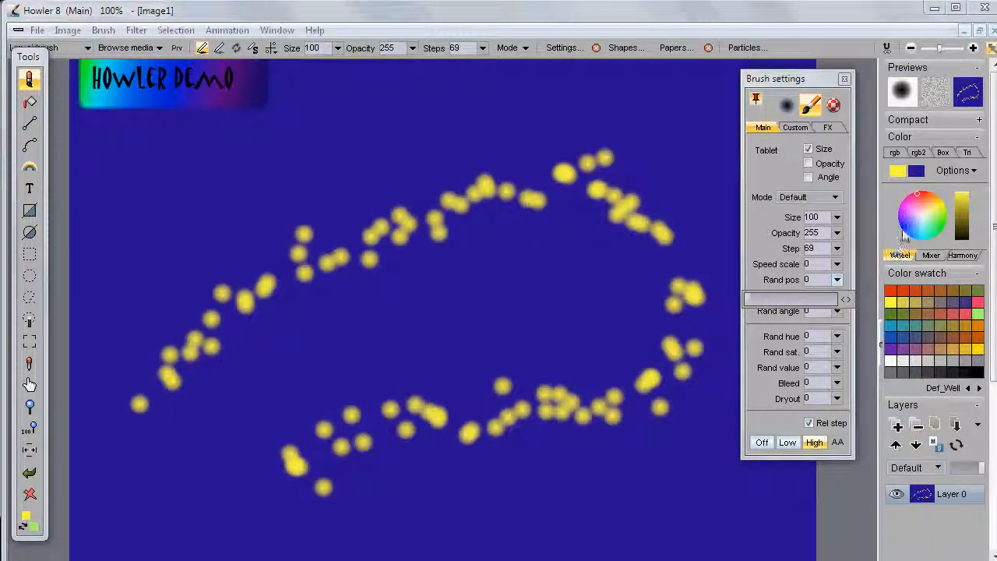
click(912, 199)
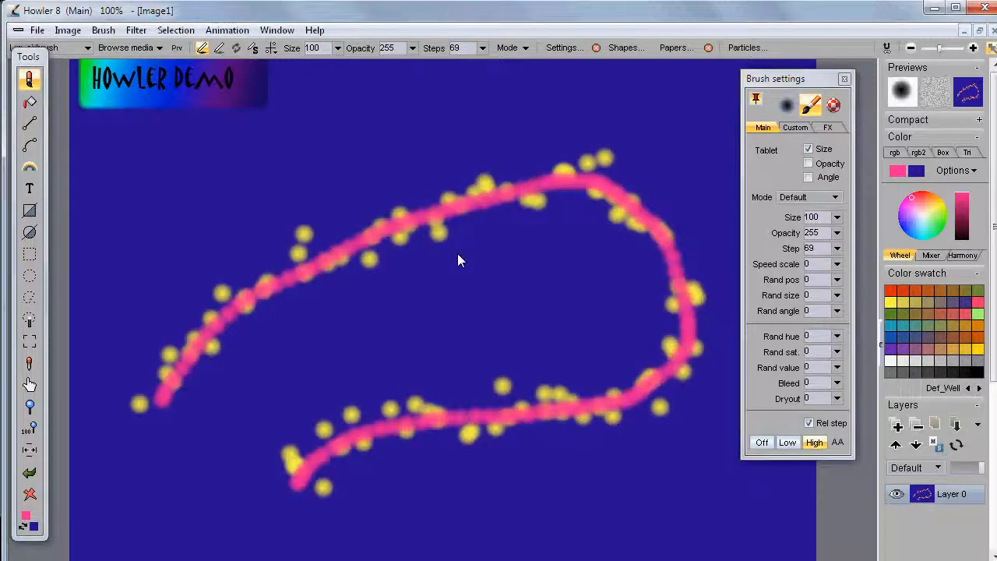
- Set the brush's random size to 26, clear the canvas to dark blue, and paint a pink stroke curving around it
click(837, 296)
drag(802, 315, 813, 318)
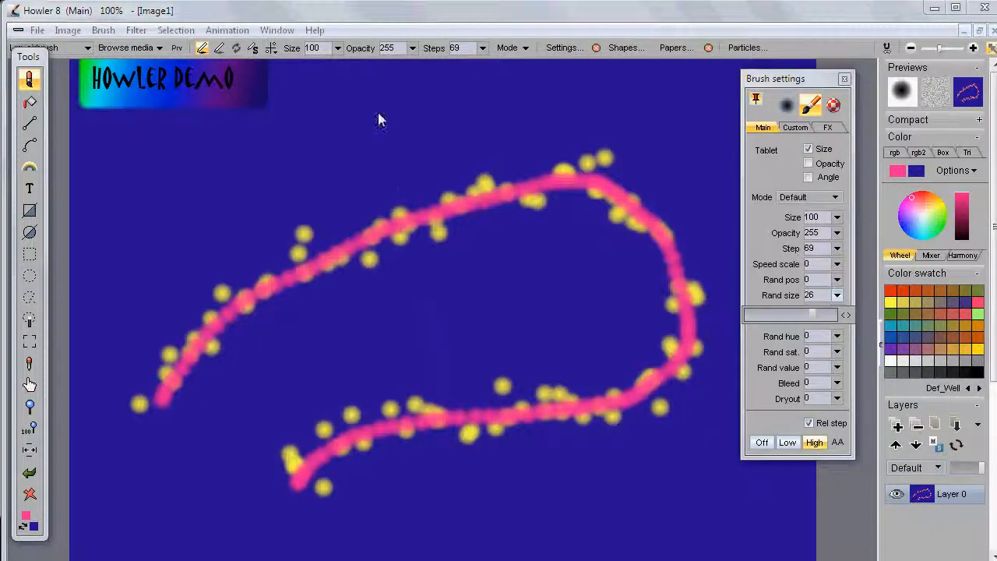
click(27, 58)
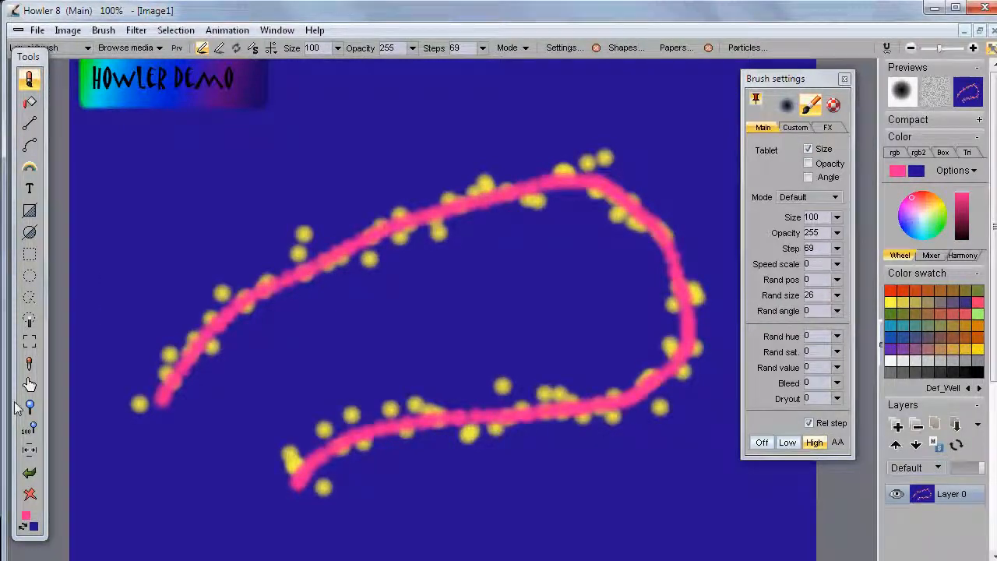
click(30, 494)
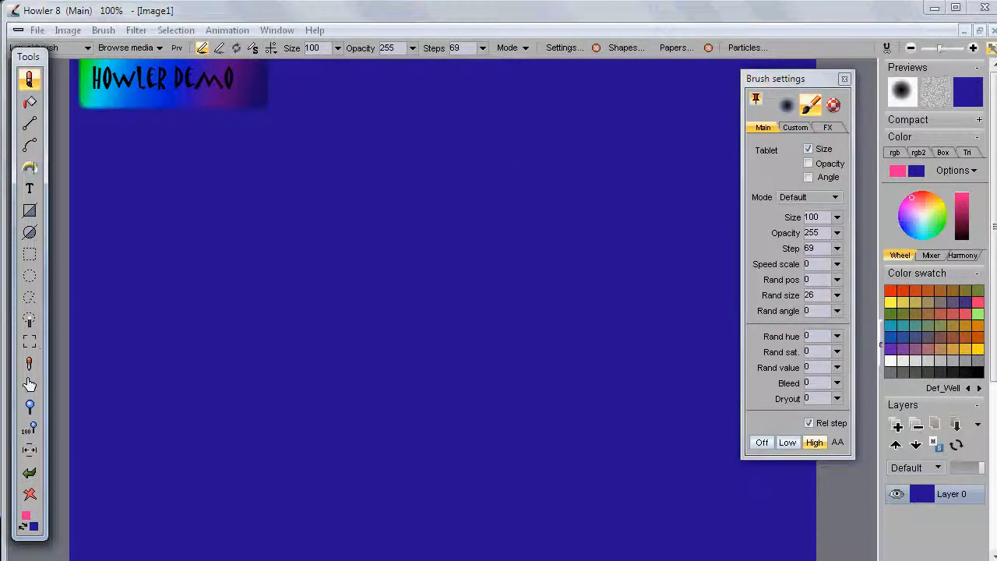
mouse_move(162, 399)
mouse_down()
mouse_move(490, 205)
mouse_move(631, 401)
mouse_move(296, 479)
mouse_up()
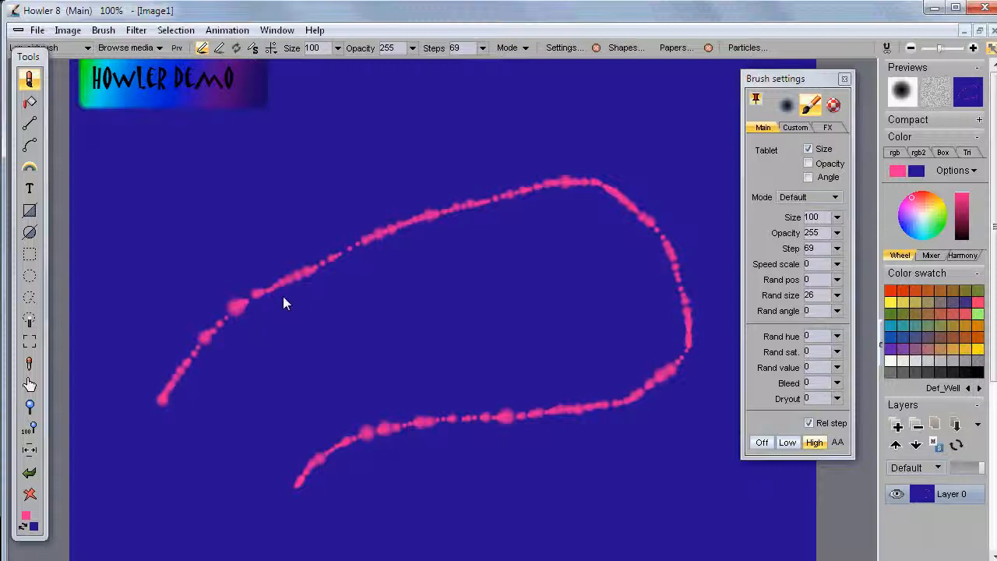
- Examine the dot sizes along the pink stroke up close and at full view
scroll(324, 278, up, 5)
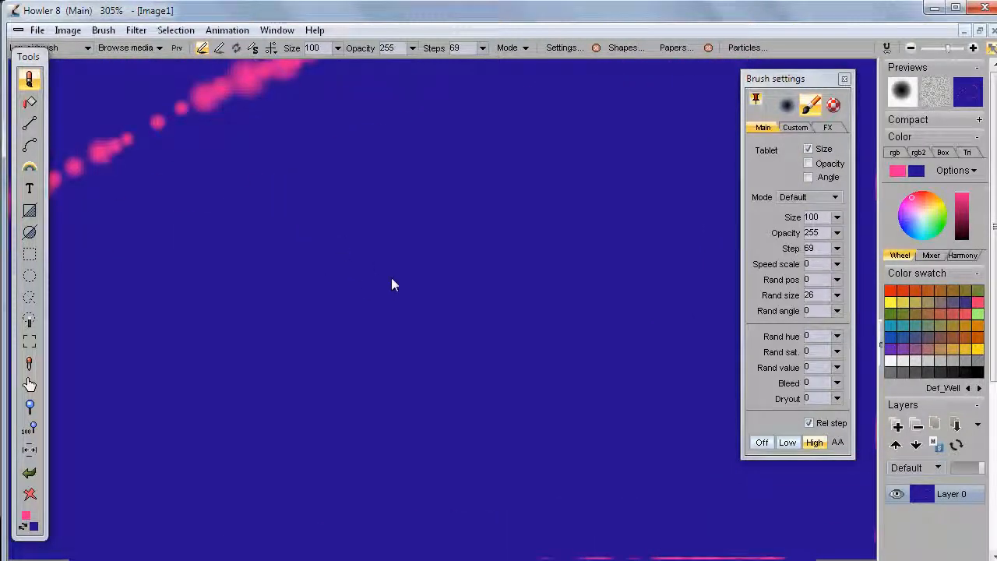
drag(383, 319, 507, 460)
scroll(388, 279, up, 2)
scroll(433, 287, down, 5)
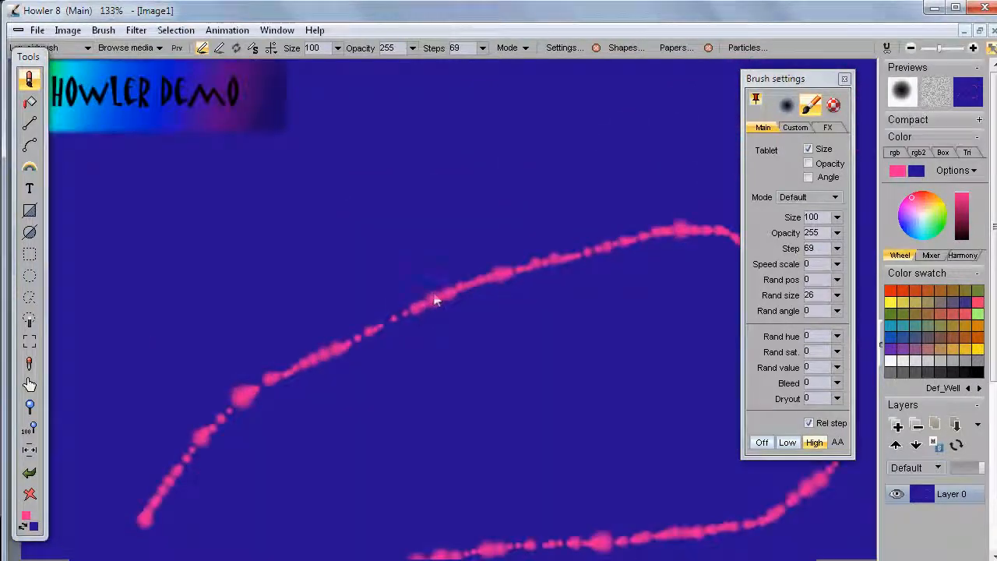
drag(513, 346, 447, 218)
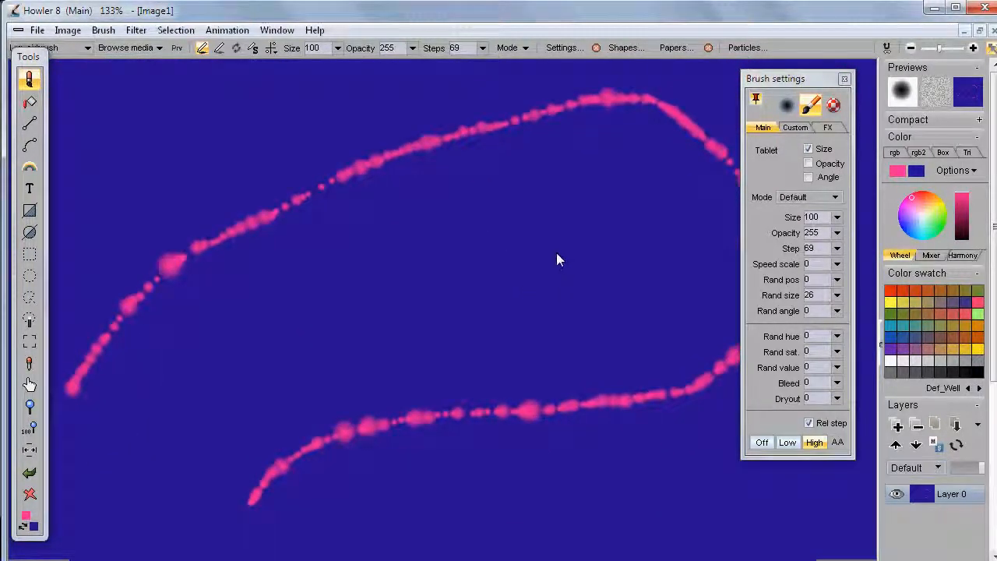
scroll(500, 239, down, 1)
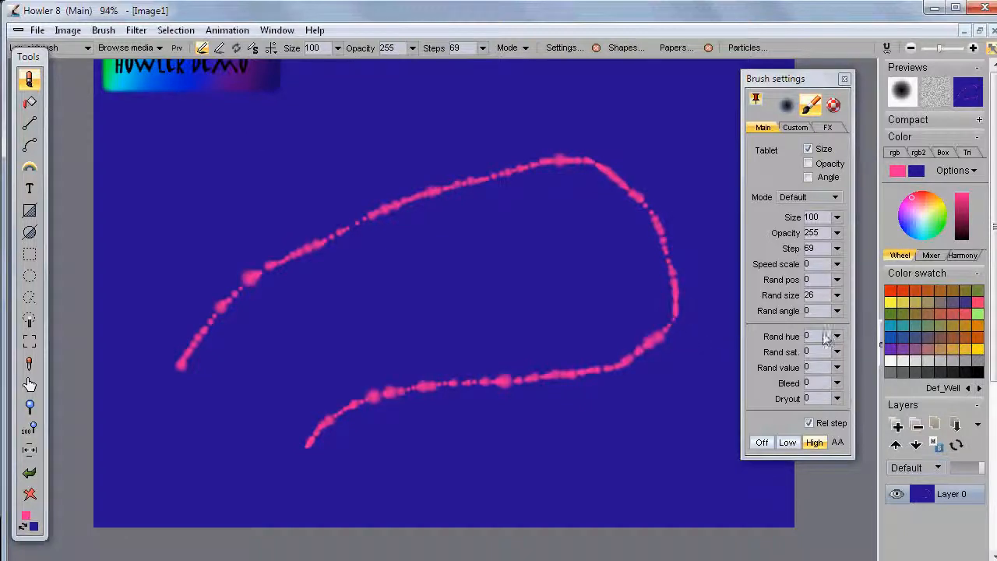
- Reset the random size to 0, set the speed scale to 19, and paint winding pink strokes at varying speed across the canvas
drag(839, 296, 729, 327)
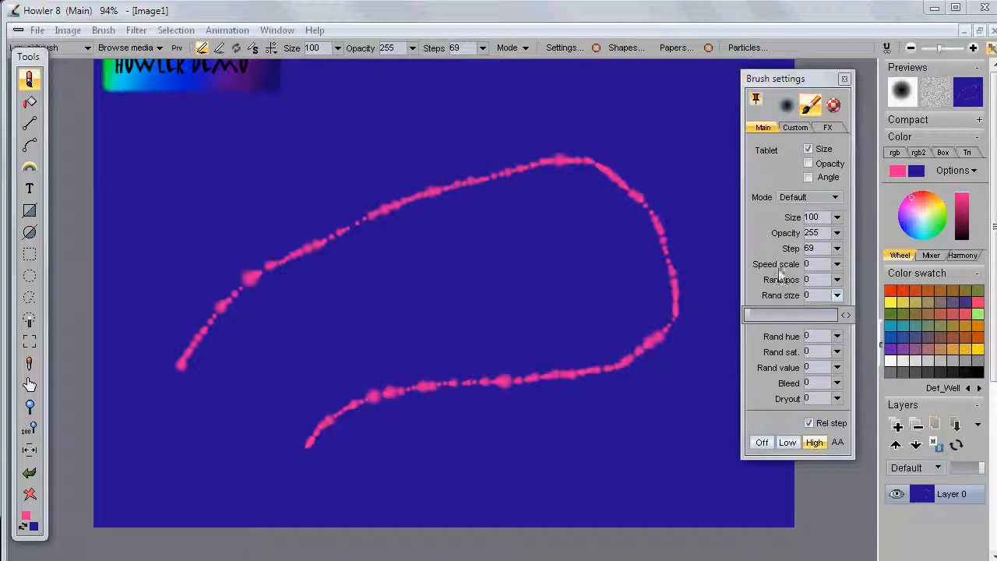
drag(837, 263, 796, 285)
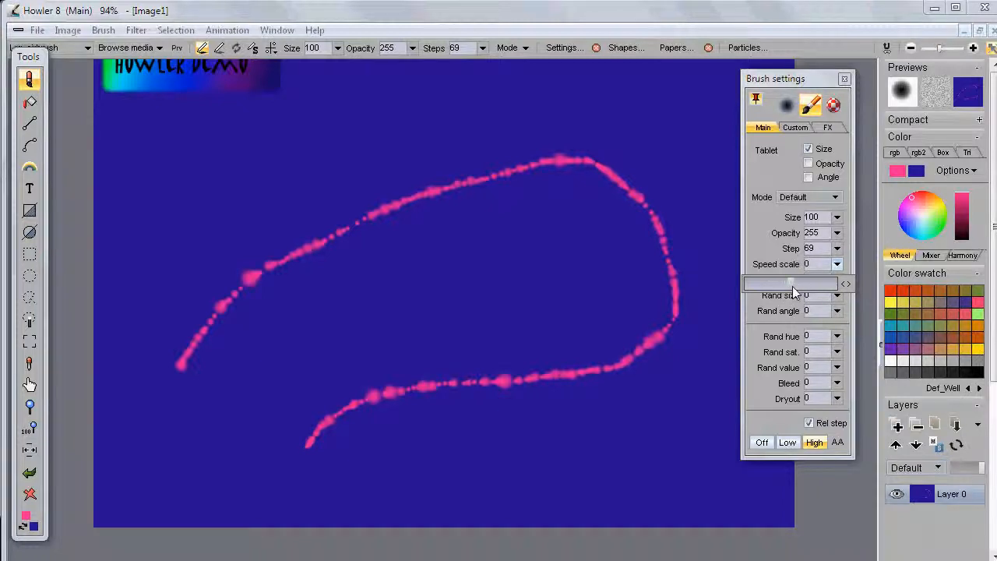
drag(827, 293, 832, 292)
mouse_move(199, 337)
mouse_down()
mouse_move(195, 278)
mouse_move(244, 203)
mouse_up()
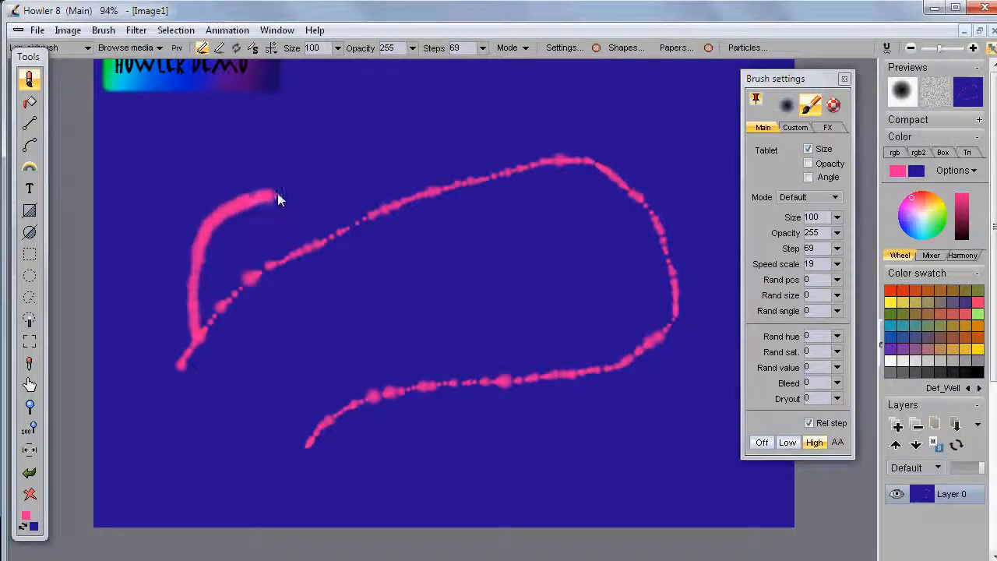
mouse_move(327, 165)
mouse_down()
mouse_move(501, 226)
mouse_move(429, 428)
mouse_move(563, 318)
mouse_move(590, 194)
mouse_move(305, 223)
mouse_move(704, 461)
mouse_up()
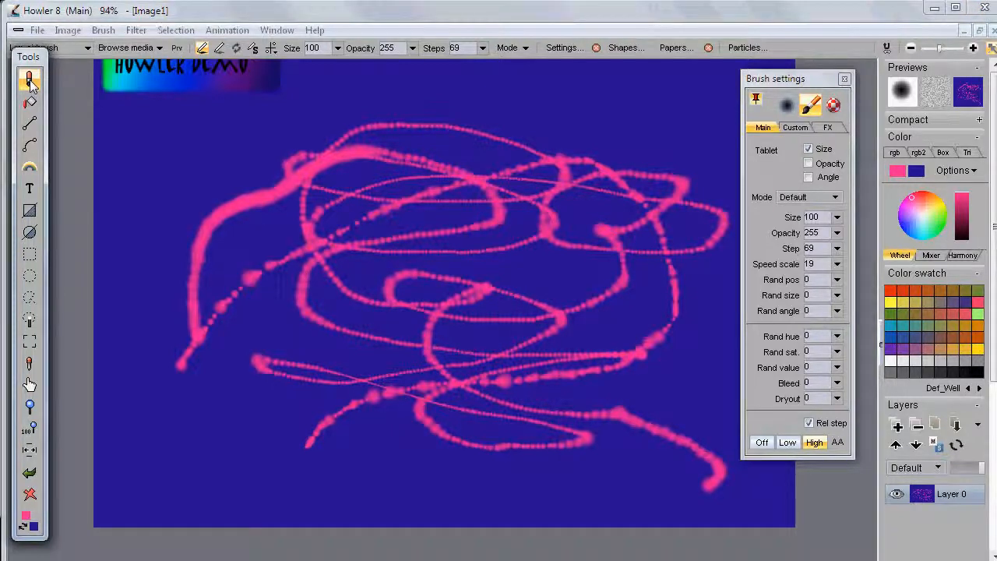
- Move the Tools palette down clear of the brush preset selector and view the list of brush preset categories
drag(36, 59, 46, 90)
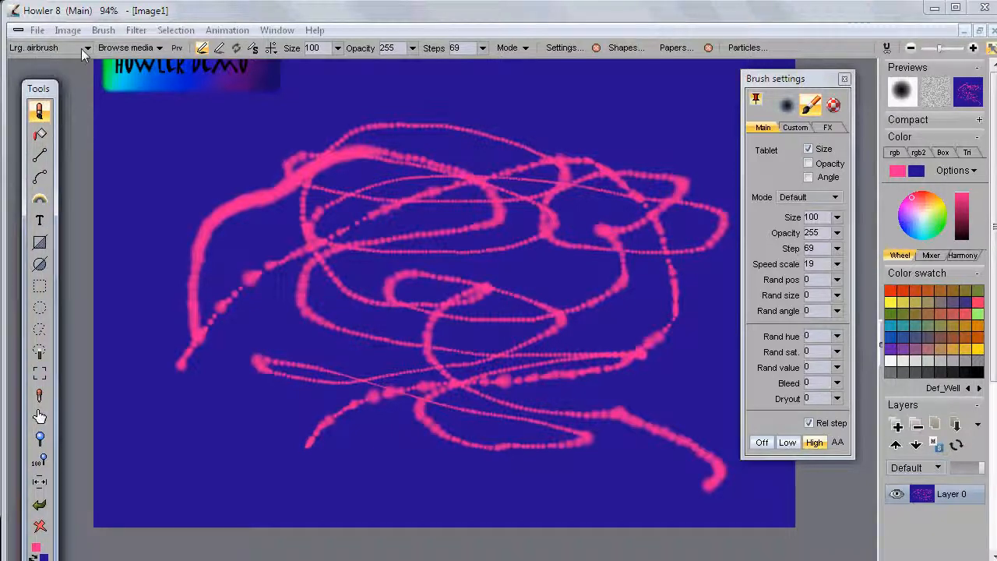
click(81, 47)
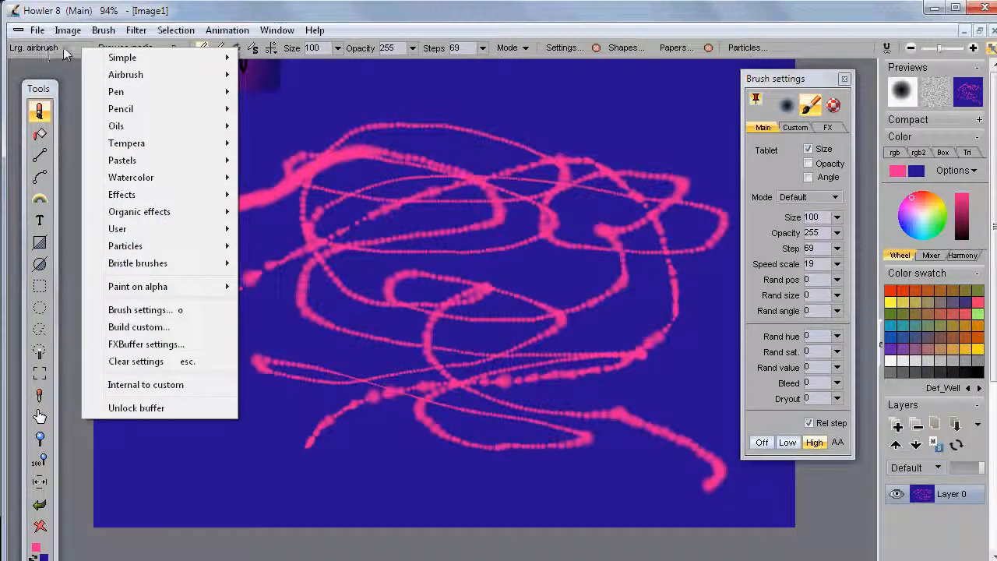
mouse_move(40, 89)
mouse_down()
mouse_move(32, 85)
mouse_move(44, 79)
mouse_up()
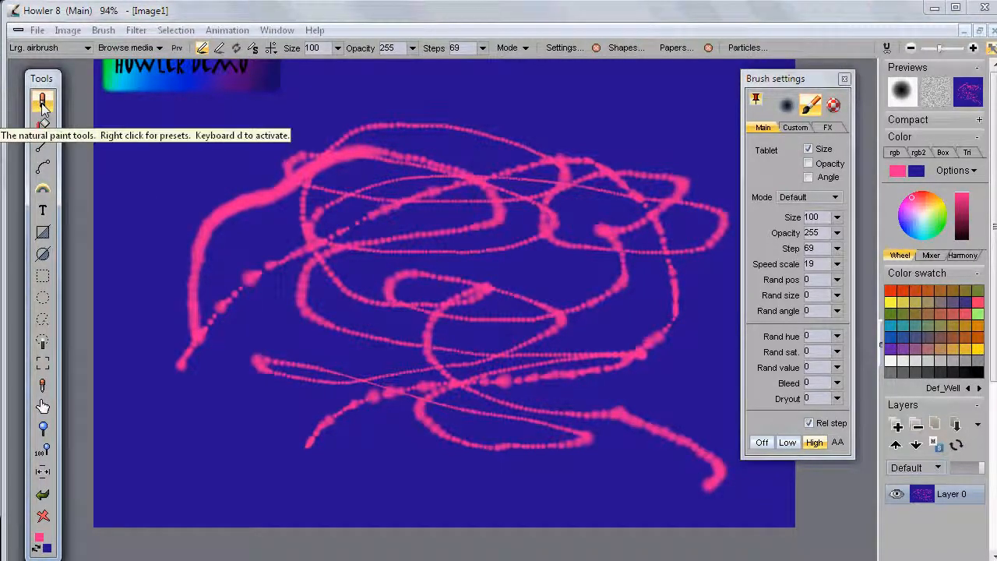
- Choose the Large airbrush preset and paint a thick winding pink stroke down the middle of the canvas
right_click(43, 106)
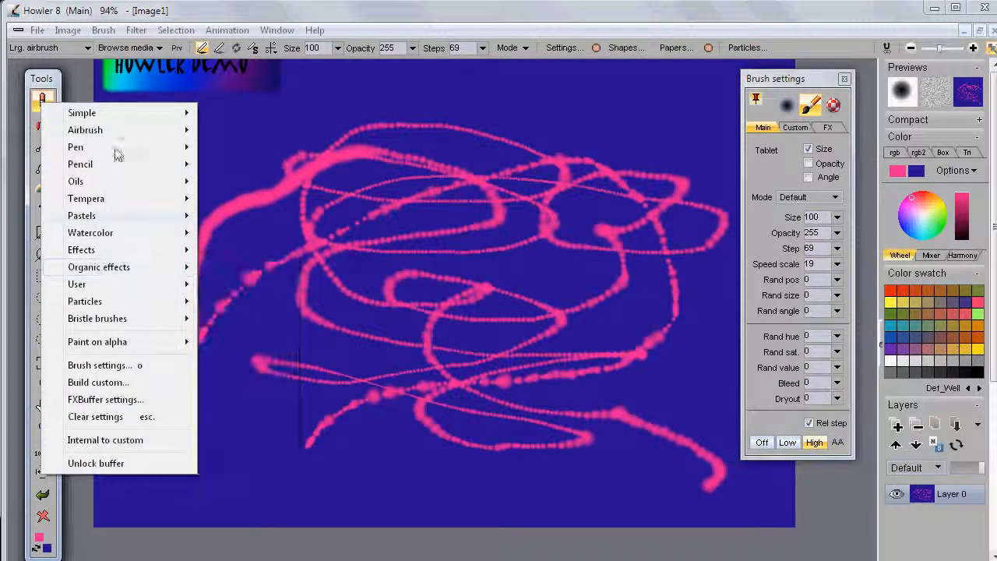
mouse_move(137, 114)
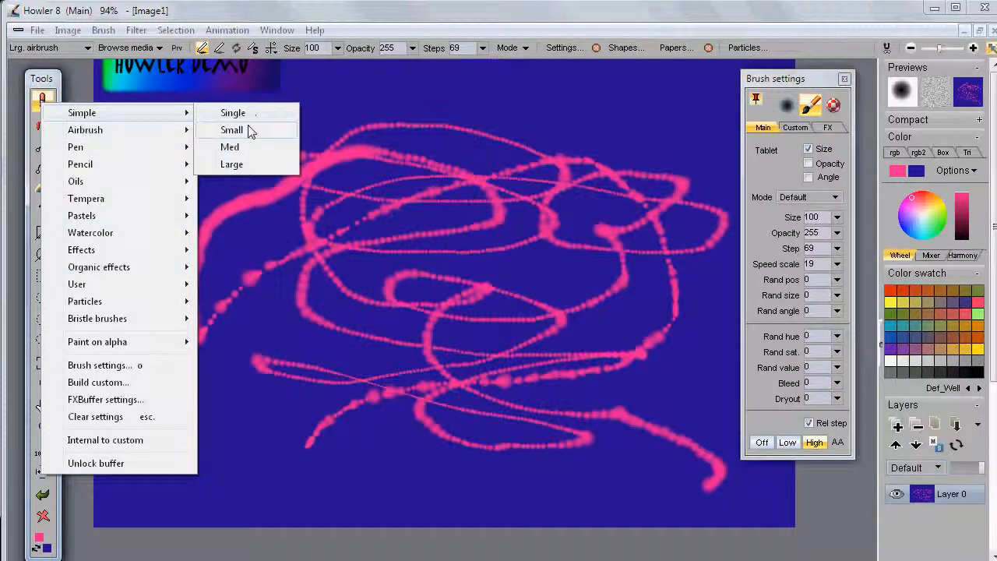
mouse_move(191, 131)
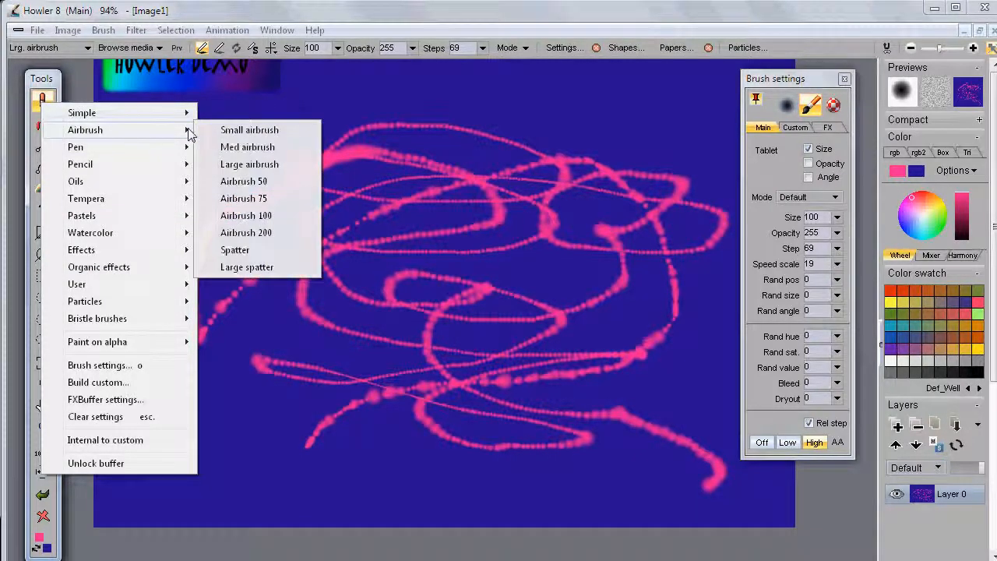
click(284, 171)
mouse_move(593, 90)
mouse_down()
mouse_move(523, 152)
mouse_move(503, 397)
mouse_move(306, 410)
mouse_up()
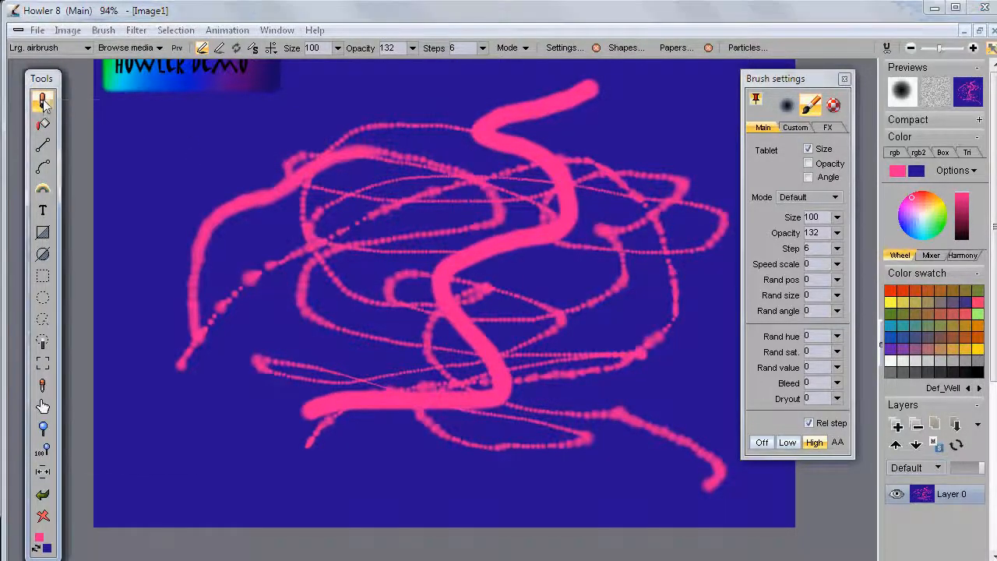
- Choose the Drippy pen preset, try it on the blue canvas, and clear the canvas to white
click(43, 101)
mouse_move(124, 144)
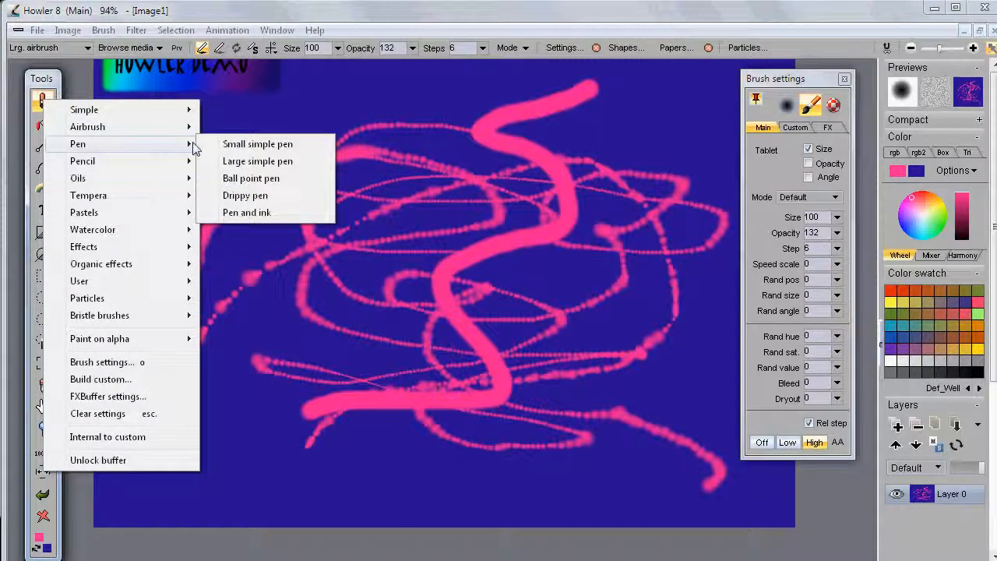
click(267, 199)
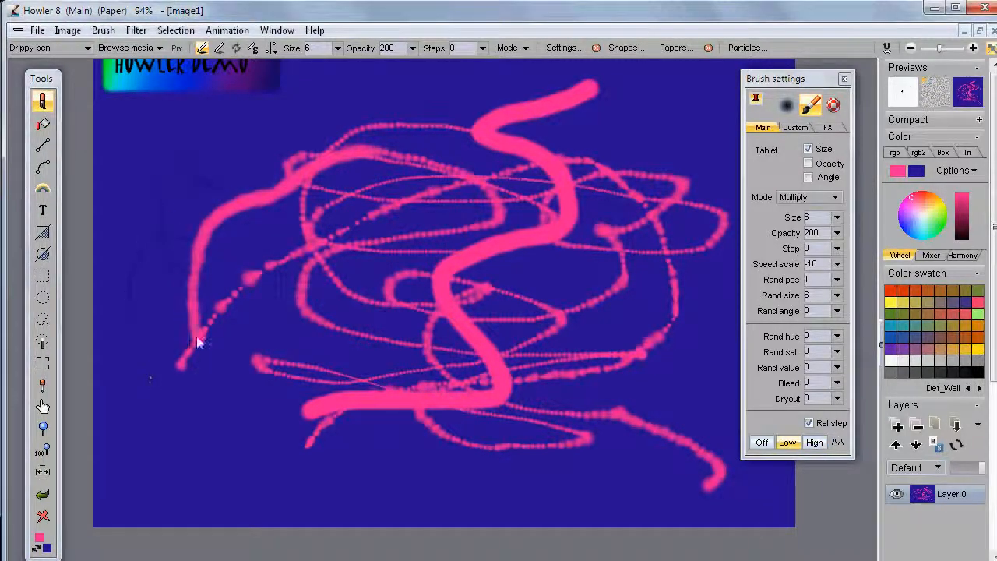
right_click(43, 520)
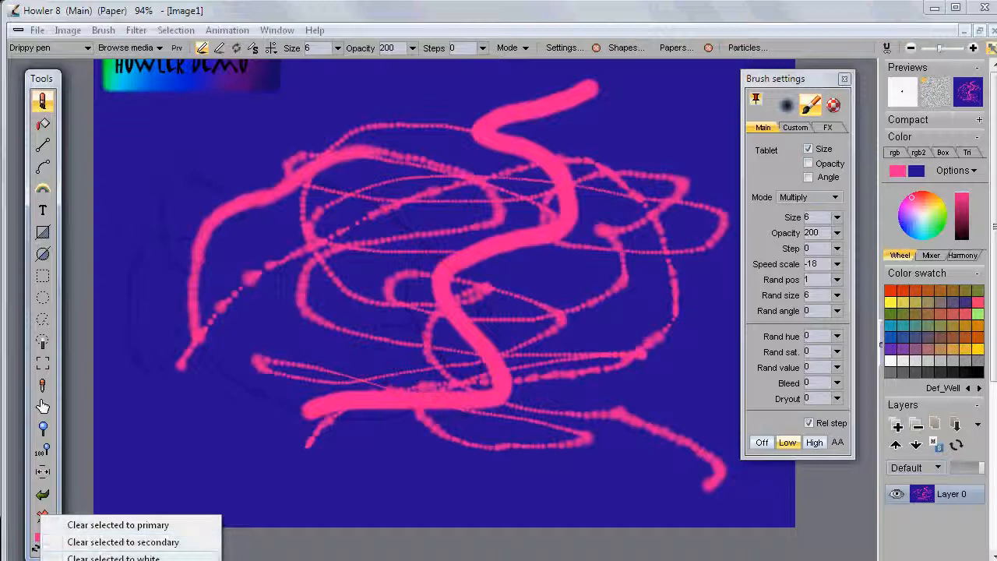
click(112, 557)
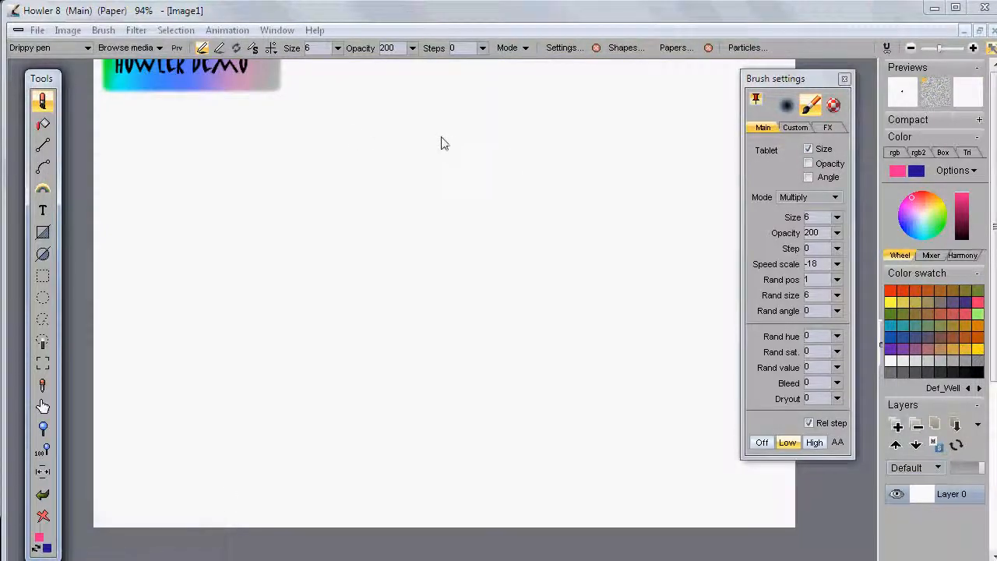
- Scribble thin looping pink lines over the white canvas with the drippy pen and inspect their texture up close
mouse_move(227, 168)
mouse_down()
mouse_move(303, 176)
mouse_move(447, 167)
mouse_move(584, 230)
mouse_move(493, 205)
mouse_move(460, 384)
mouse_move(536, 351)
mouse_move(374, 239)
mouse_move(326, 342)
mouse_up()
scroll(436, 293, up, 5)
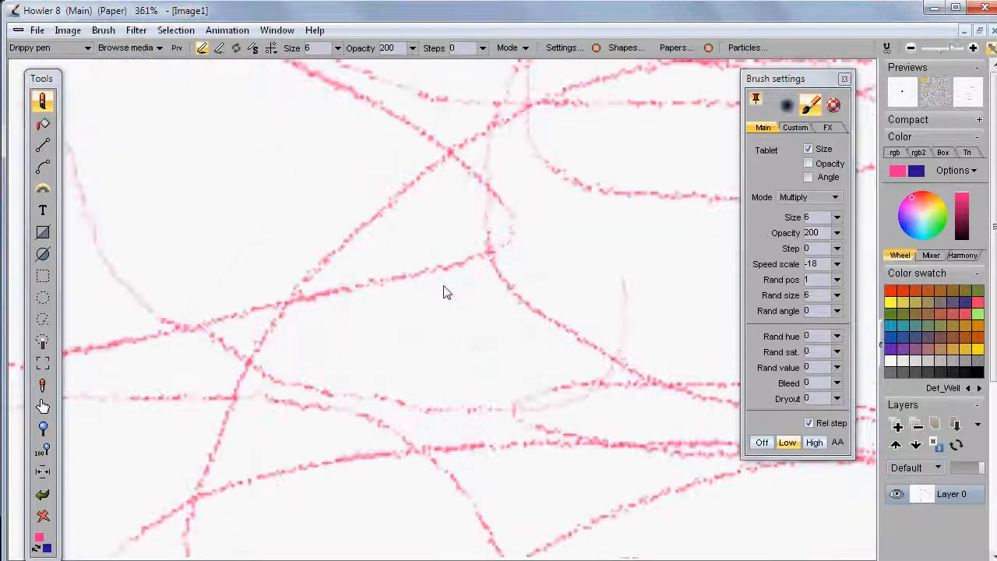
scroll(456, 295, down, 8)
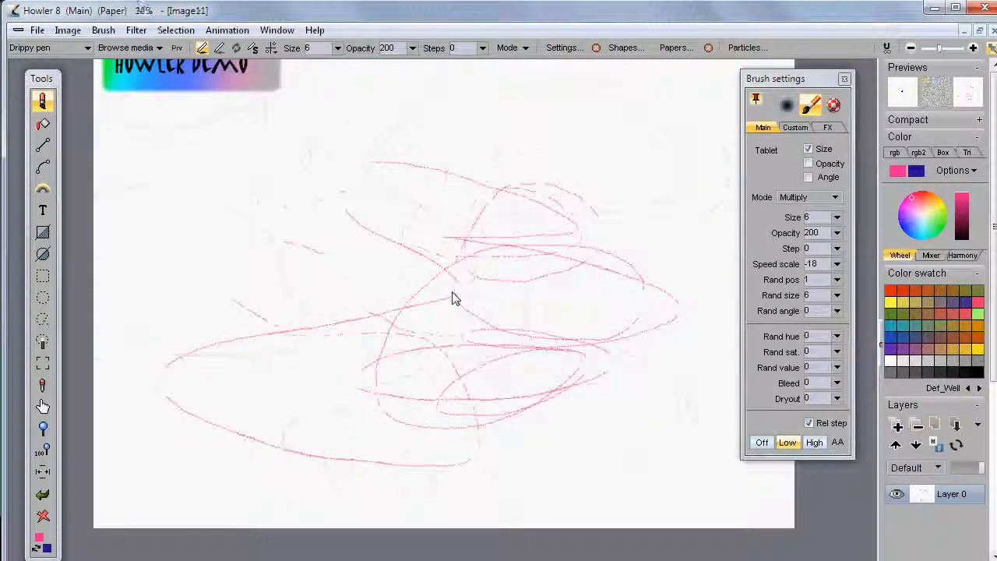
- Set the drippy pen's size to 41, scribble thick red curves over the canvas and inspect their edges up close
scroll(352, 143, up, 3)
click(337, 49)
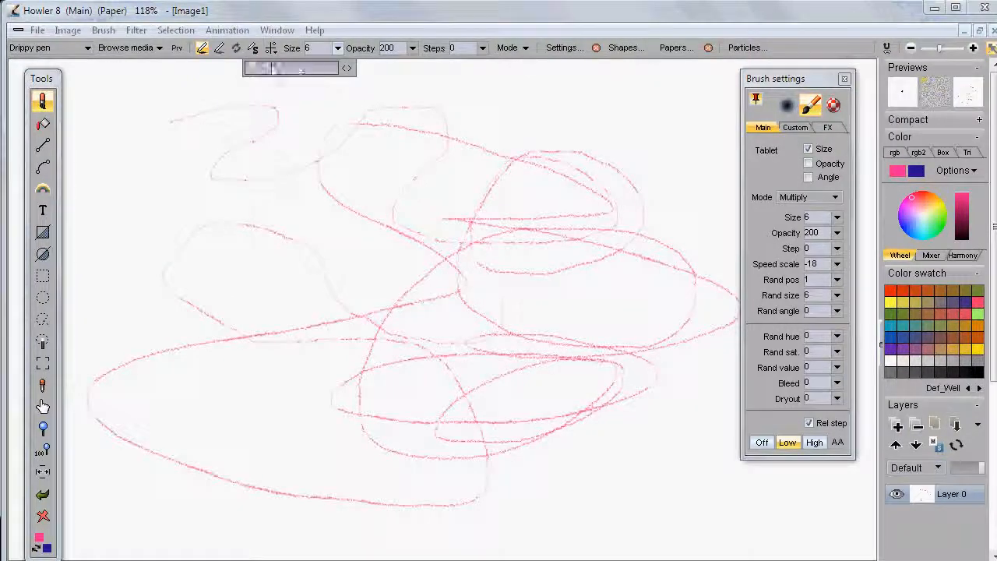
drag(256, 69, 285, 75)
mouse_move(182, 225)
mouse_down()
mouse_move(340, 170)
mouse_move(519, 423)
mouse_move(638, 436)
mouse_move(632, 249)
mouse_move(419, 504)
mouse_move(93, 367)
mouse_move(265, 156)
mouse_move(327, 414)
mouse_move(595, 350)
mouse_move(410, 161)
mouse_move(676, 129)
mouse_move(672, 182)
mouse_move(708, 367)
mouse_move(530, 474)
mouse_move(505, 471)
mouse_up()
scroll(417, 406, up, 2)
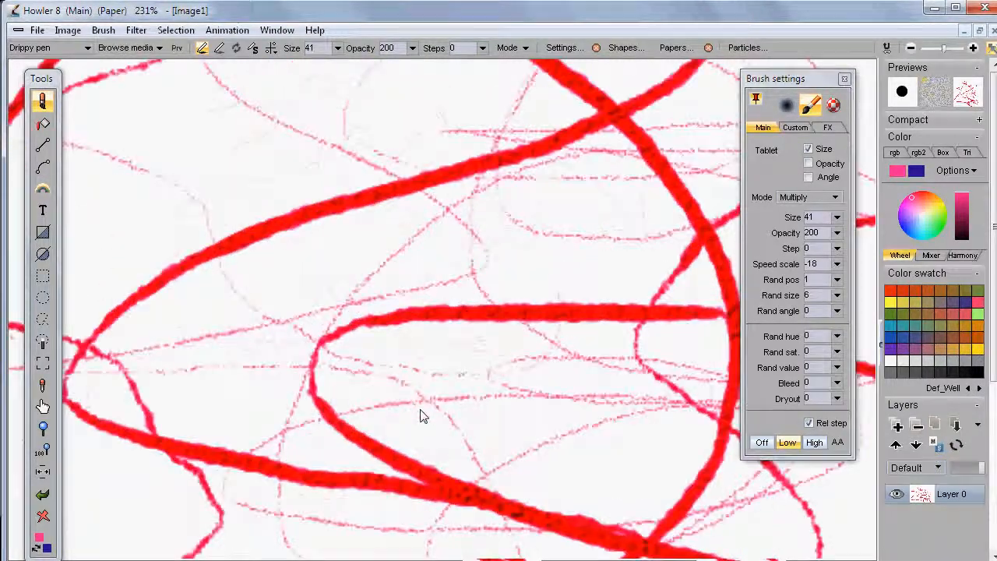
scroll(460, 302, down, 5)
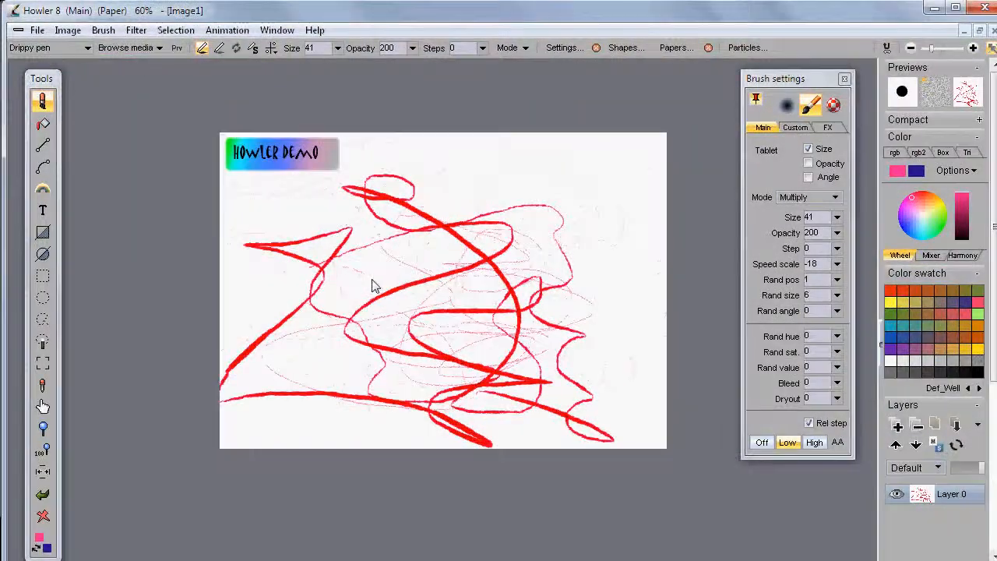
scroll(374, 285, up, 1)
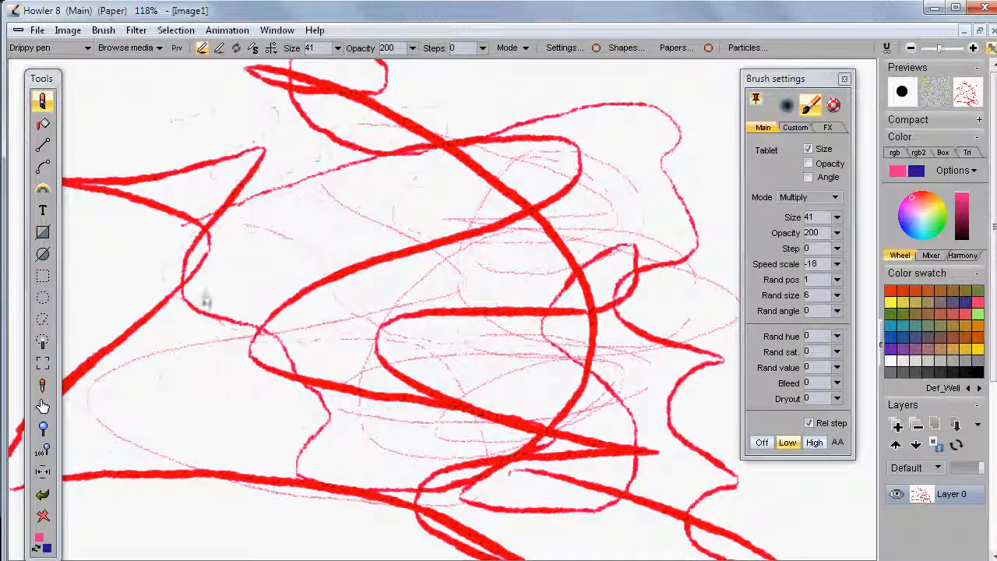
- Choose the Large cover oils preset and paint a broad pink patch over the middle of the canvas
click(43, 99)
mouse_move(93, 166)
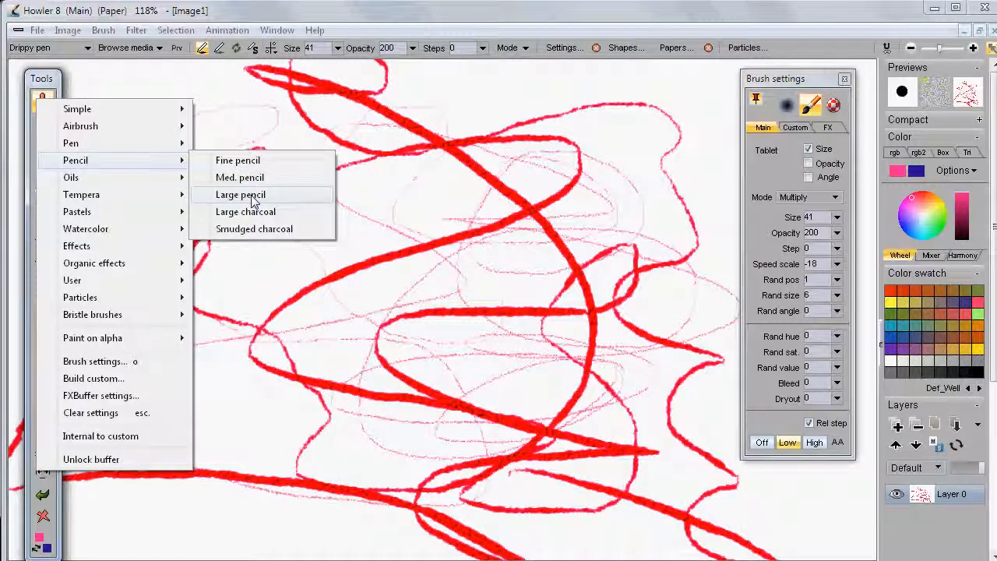
mouse_move(156, 178)
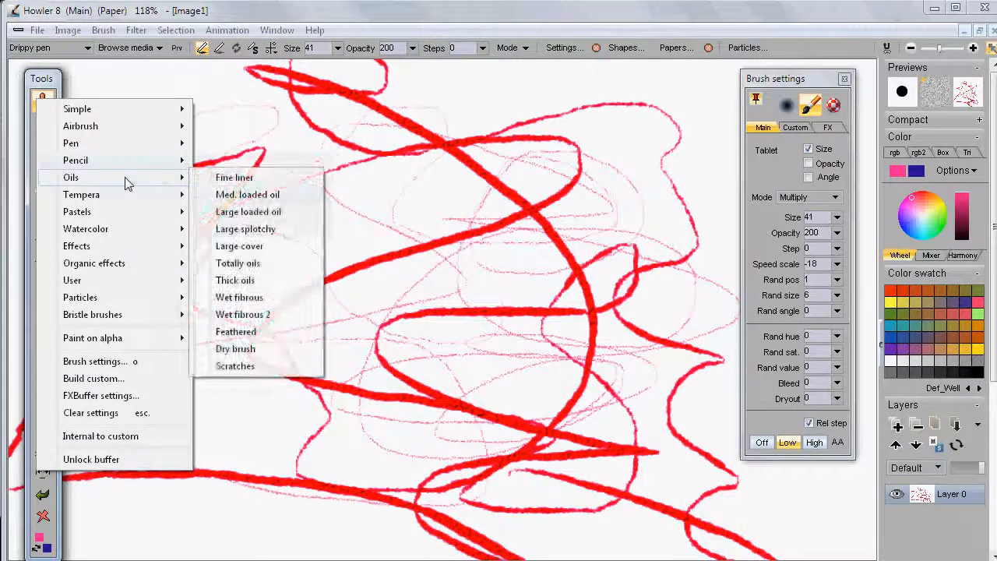
click(248, 247)
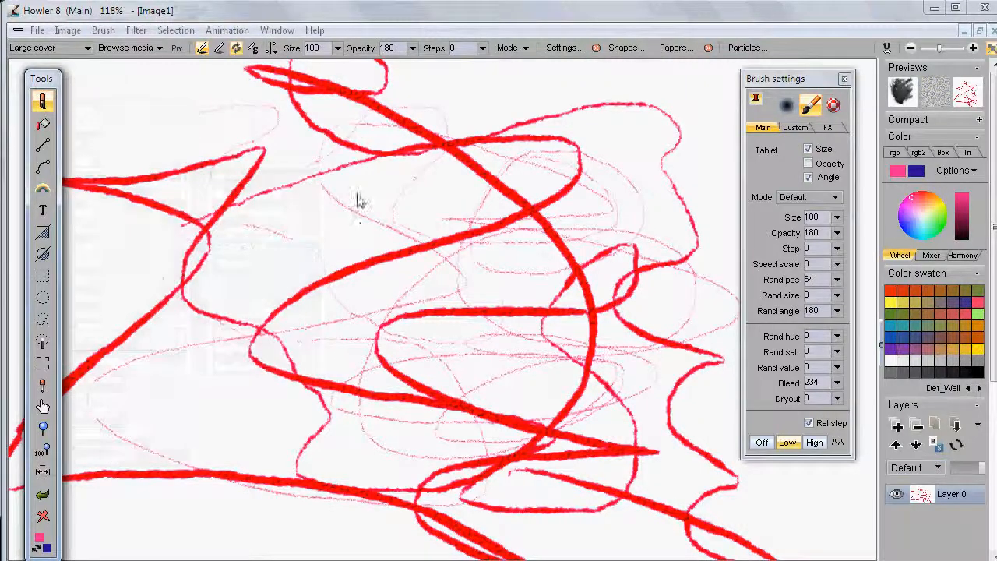
mouse_move(358, 201)
mouse_down()
mouse_move(467, 345)
mouse_move(534, 223)
mouse_move(615, 277)
mouse_move(174, 468)
mouse_move(256, 289)
mouse_move(234, 148)
mouse_move(430, 302)
mouse_move(338, 307)
mouse_move(390, 289)
mouse_up()
scroll(388, 290, down, 4)
scroll(389, 290, up, 1)
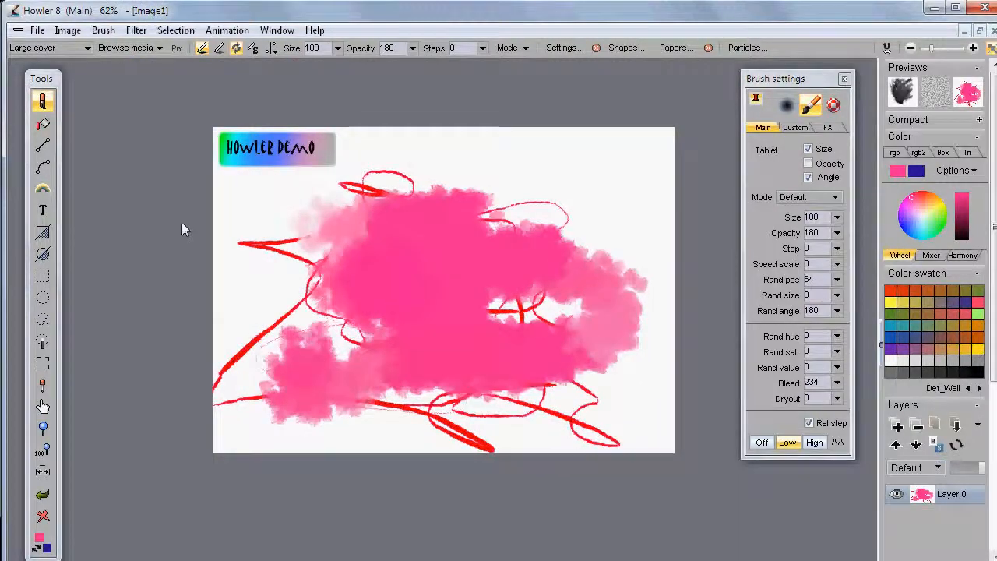
- Choose a light blue colour and paint a sky across the upper part of the canvas
click(925, 228)
click(922, 225)
mouse_move(601, 185)
mouse_down()
mouse_move(117, 143)
mouse_move(257, 218)
mouse_move(437, 195)
mouse_move(662, 187)
mouse_move(468, 244)
mouse_move(261, 243)
mouse_move(215, 261)
mouse_up()
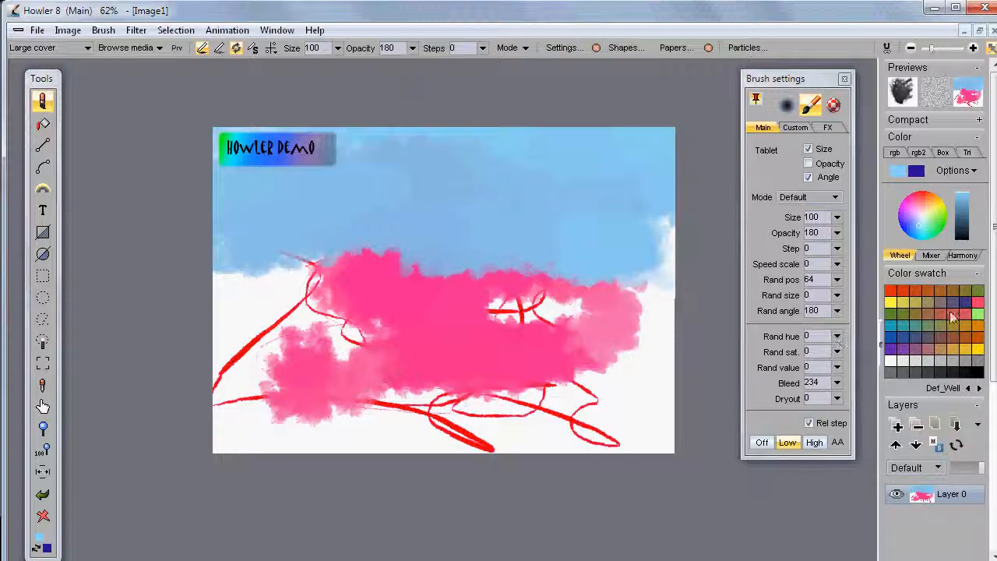
- Paint an orange-red band of hills below the sky and an olive-green foreground across the lower part of the canvas
click(896, 302)
mouse_move(652, 330)
mouse_down()
mouse_move(560, 278)
mouse_move(233, 279)
mouse_move(383, 338)
mouse_move(552, 282)
mouse_move(632, 312)
mouse_move(417, 356)
mouse_move(284, 343)
mouse_up()
click(903, 315)
mouse_move(296, 311)
mouse_down()
mouse_move(187, 321)
mouse_move(224, 305)
mouse_move(230, 405)
mouse_move(194, 355)
mouse_move(242, 454)
mouse_move(604, 444)
mouse_move(662, 425)
mouse_move(607, 374)
mouse_move(577, 400)
mouse_move(260, 403)
mouse_move(402, 350)
mouse_up()
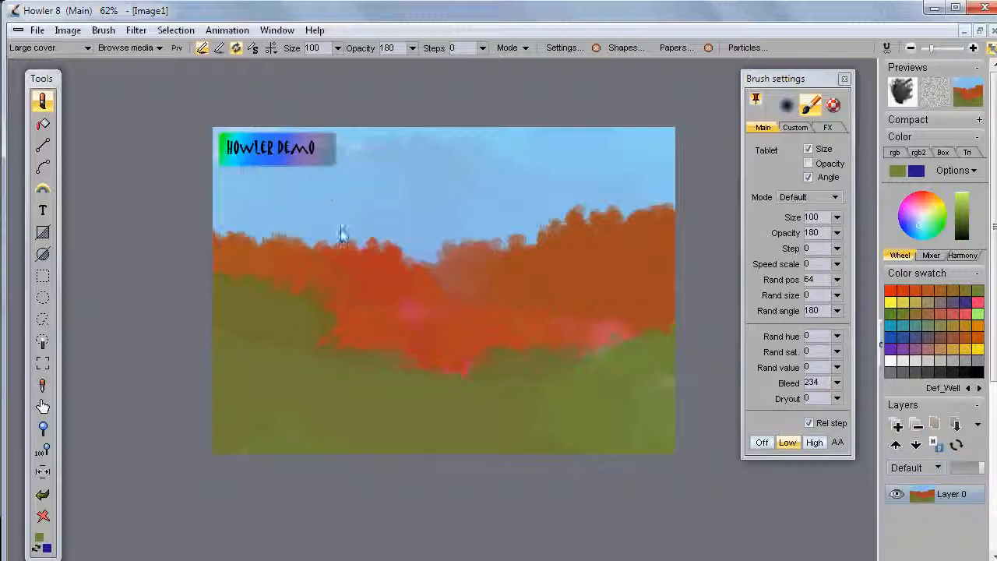
scroll(424, 256, up, 2)
scroll(429, 258, down, 3)
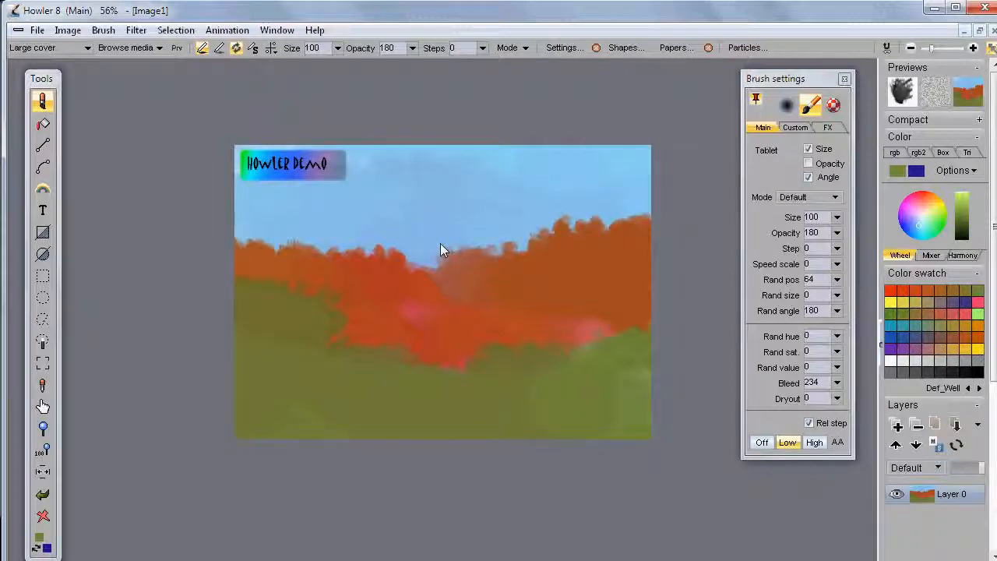
- Choose the Totally oils preset, smear looping strokes through the landscape, and inspect the blended paint up close
click(43, 102)
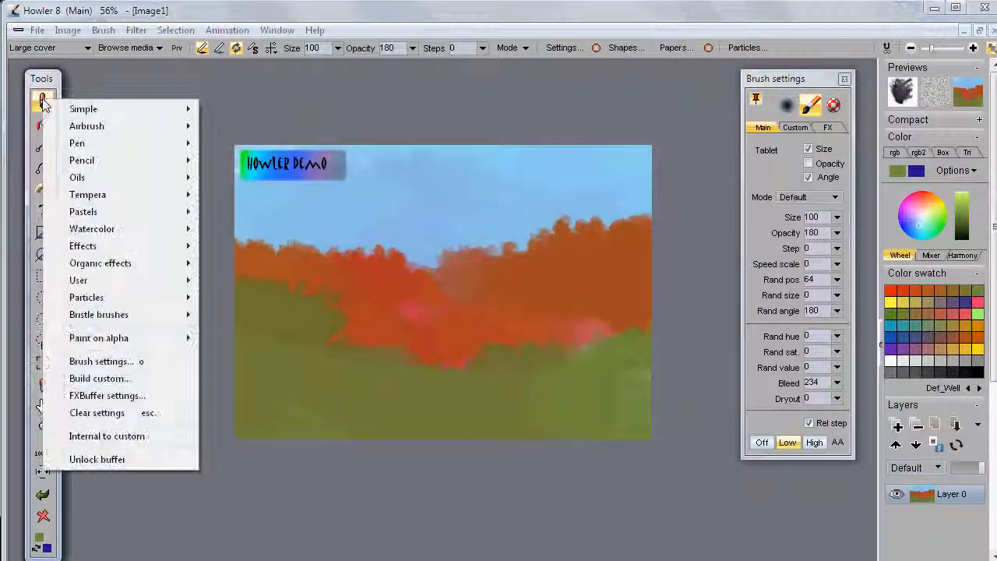
mouse_move(125, 235)
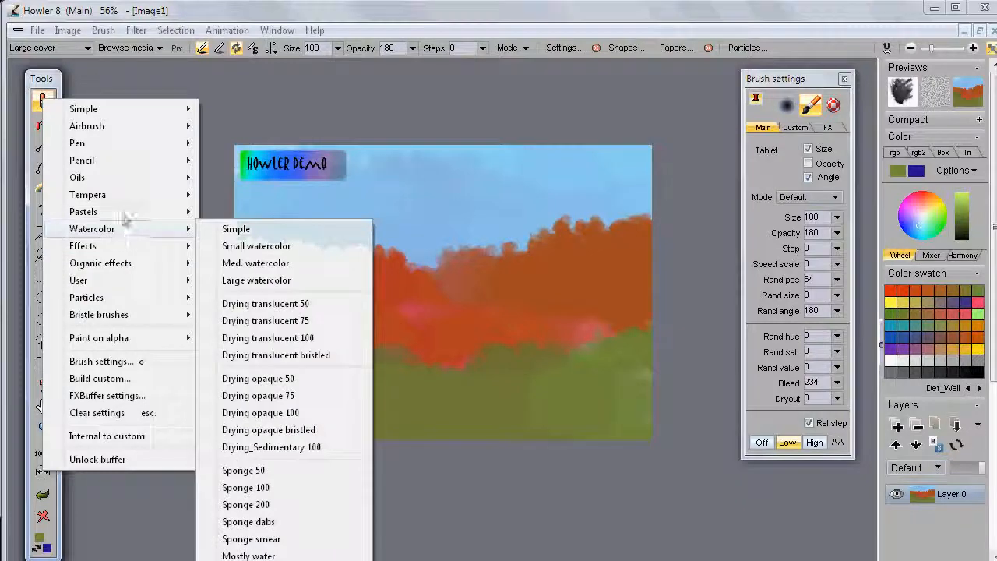
mouse_move(126, 182)
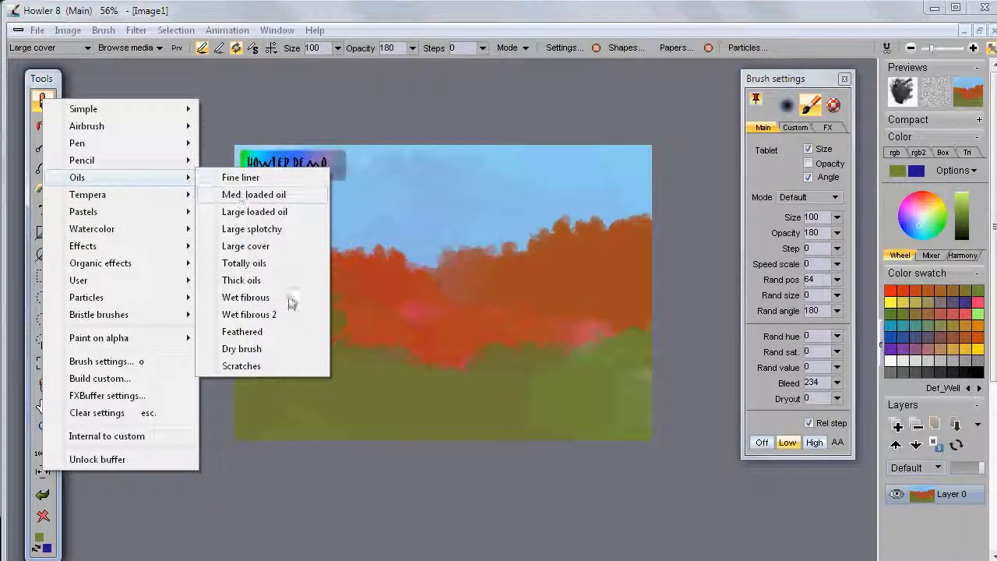
click(253, 265)
mouse_move(425, 261)
mouse_down()
mouse_move(356, 223)
mouse_move(592, 233)
mouse_move(530, 173)
mouse_move(274, 233)
mouse_move(304, 337)
mouse_up()
mouse_move(295, 380)
mouse_down()
mouse_move(272, 419)
mouse_move(238, 432)
mouse_up()
mouse_move(467, 327)
mouse_down()
mouse_move(439, 351)
mouse_move(568, 305)
mouse_move(484, 368)
mouse_up()
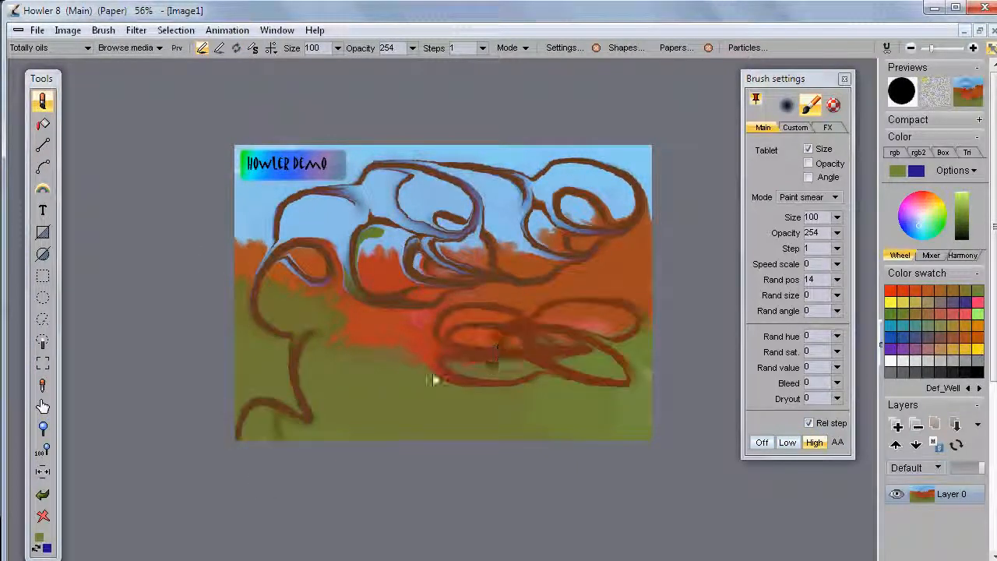
scroll(442, 283, up, 4)
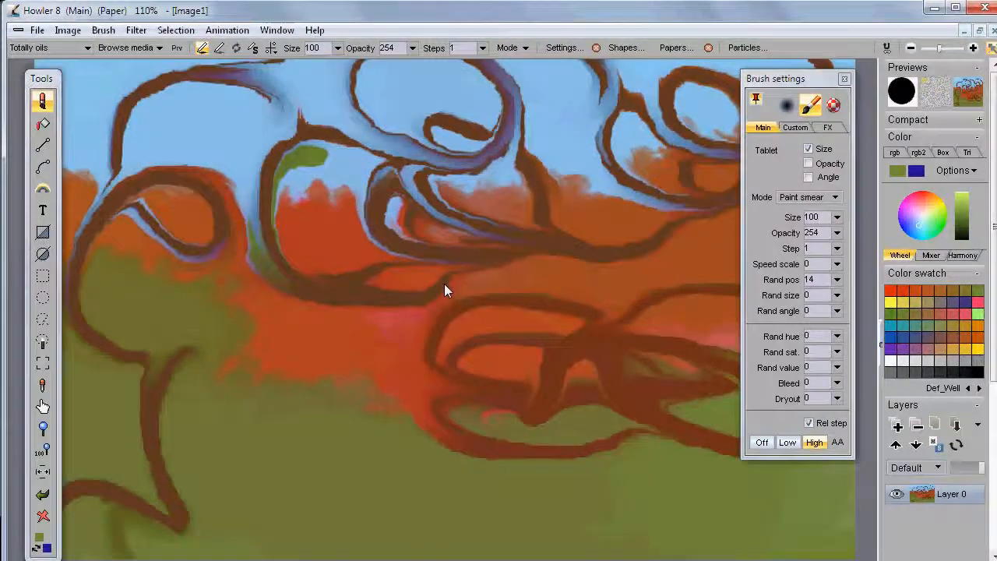
scroll(487, 308, down, 2)
scroll(487, 308, down, 2)
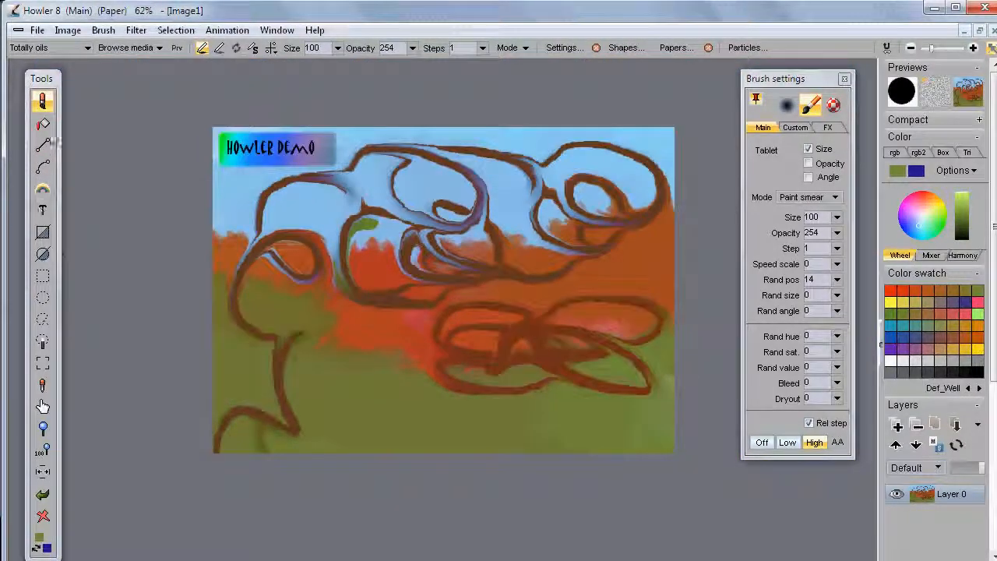
- Move the Brush settings panel closer to the canvas, switch to the soft round brush type and paint thick green loops
click(42, 100)
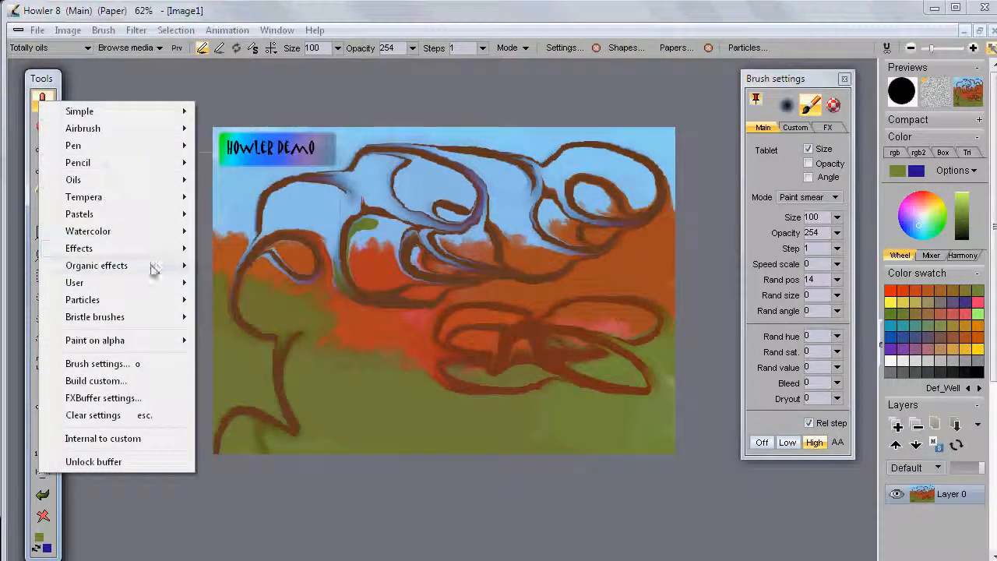
mouse_move(109, 167)
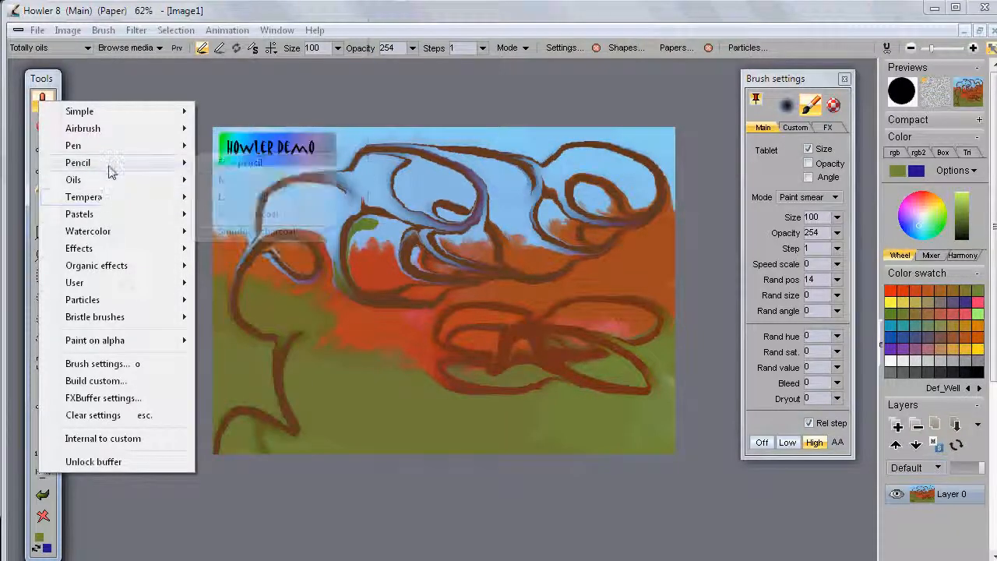
drag(794, 83, 760, 80)
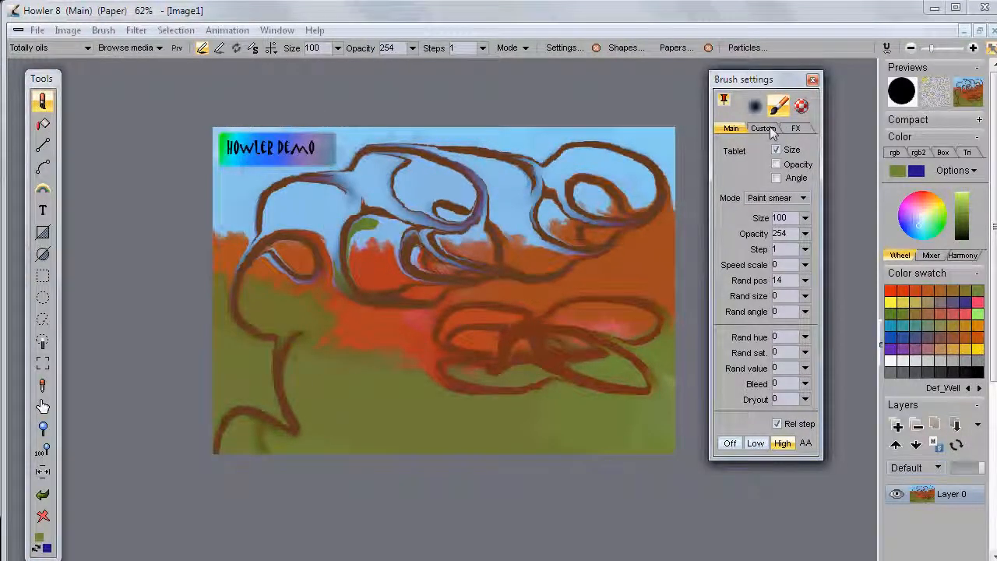
click(755, 107)
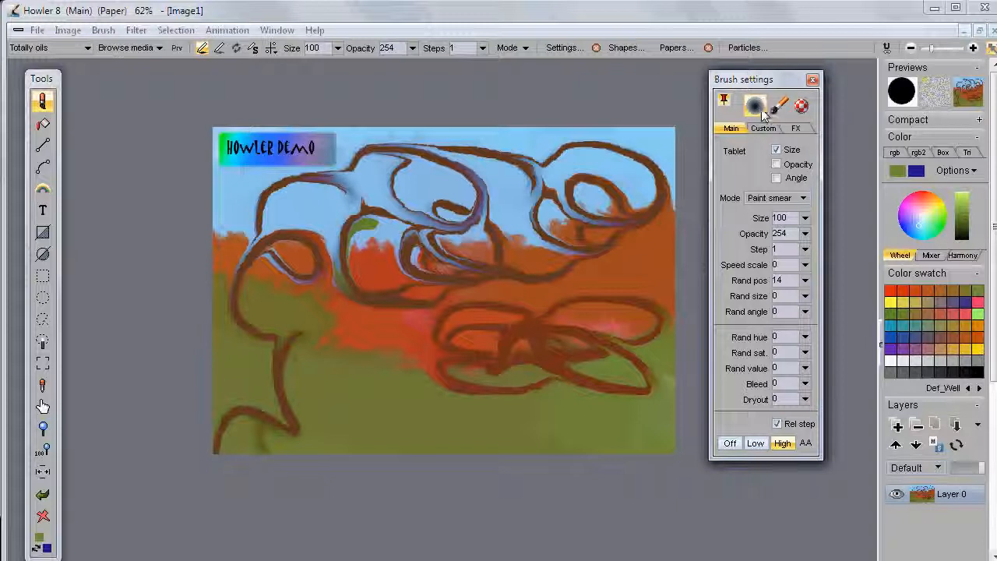
mouse_move(371, 237)
mouse_down()
mouse_move(328, 320)
mouse_move(370, 282)
mouse_move(624, 225)
mouse_move(541, 362)
mouse_move(596, 257)
mouse_up()
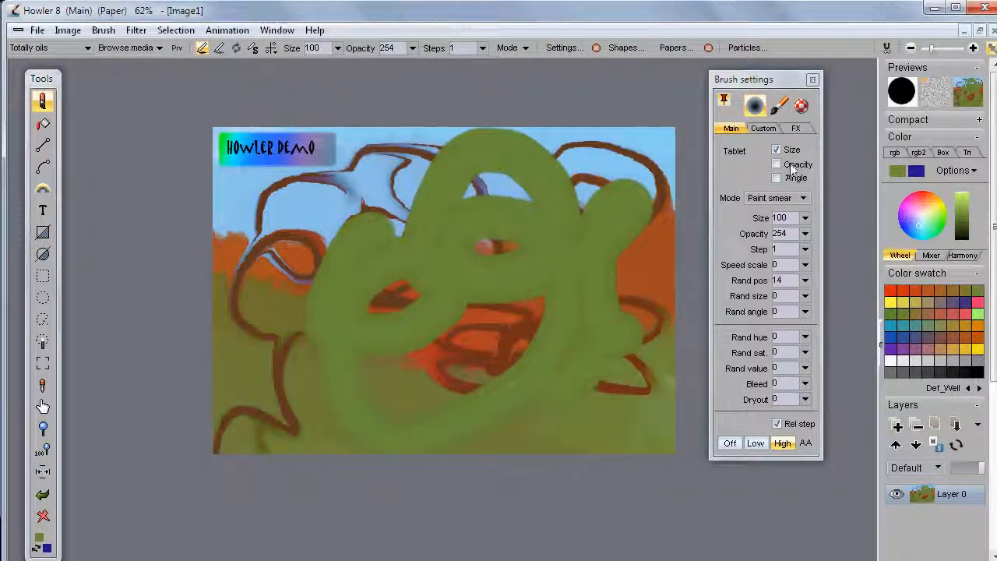
- Show the custom brush settings and try to switch to the custom brush type
click(765, 130)
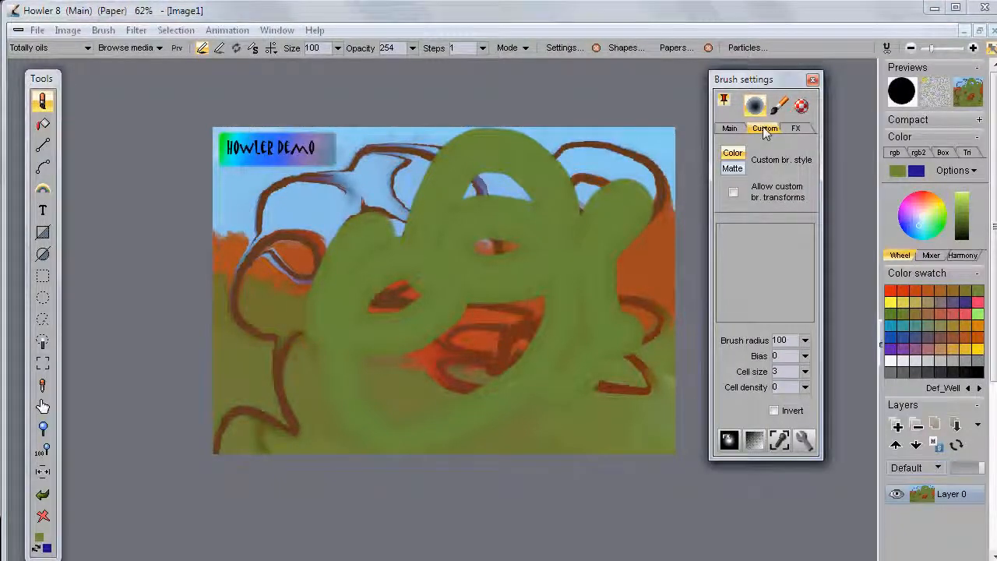
click(804, 108)
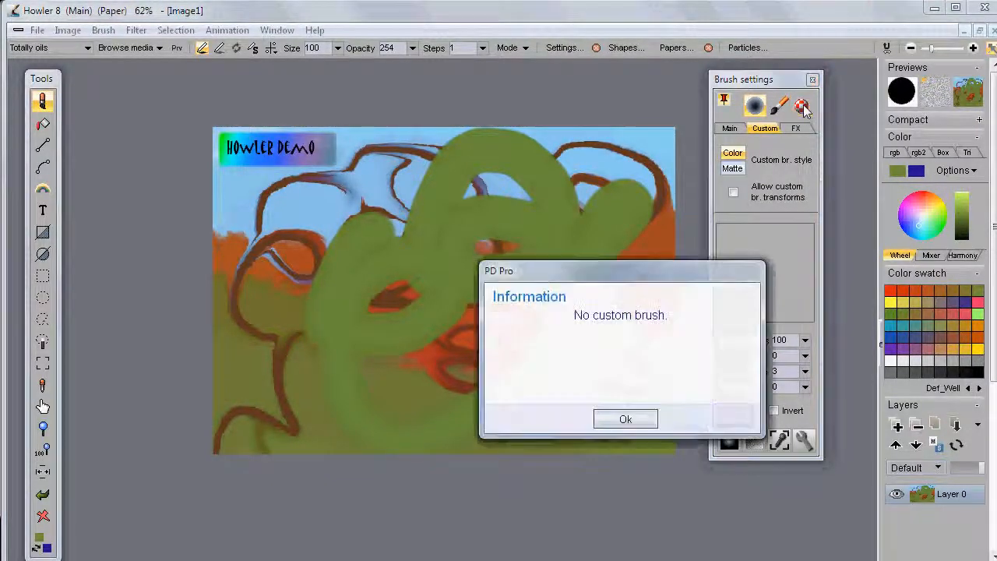
click(637, 420)
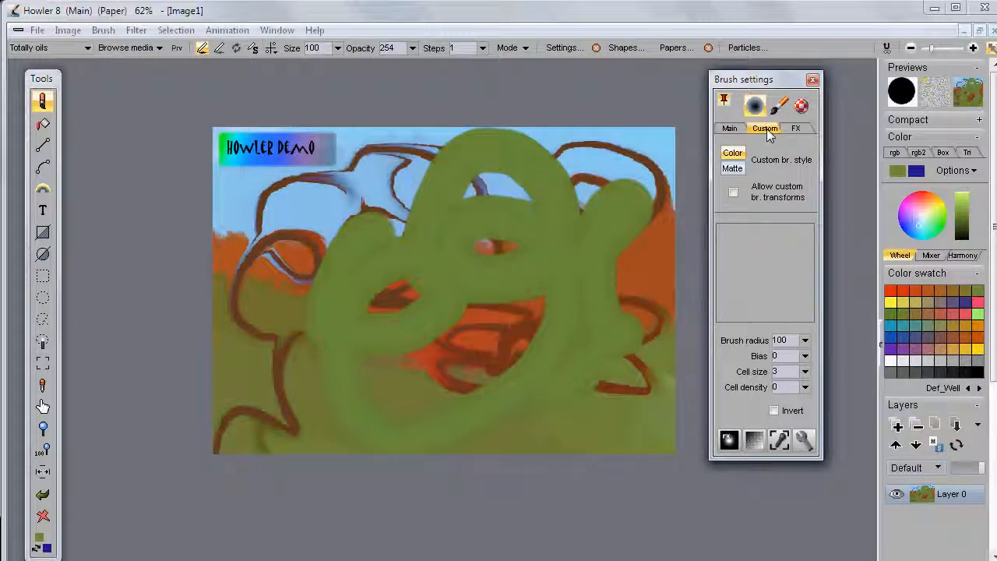
- Undo the last green stroke and pick up a rectangle of the painted swirls as a custom brush
click(43, 495)
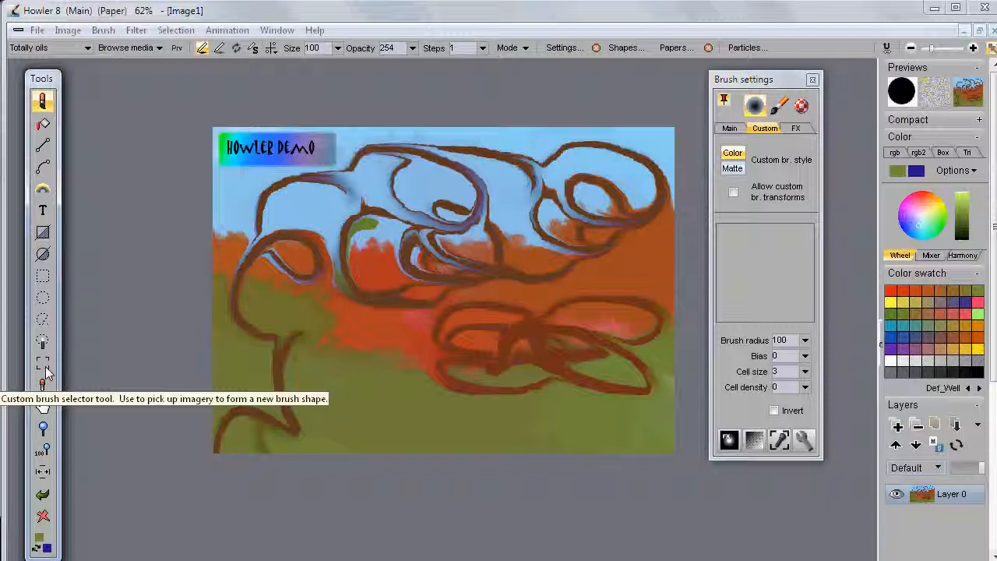
click(45, 366)
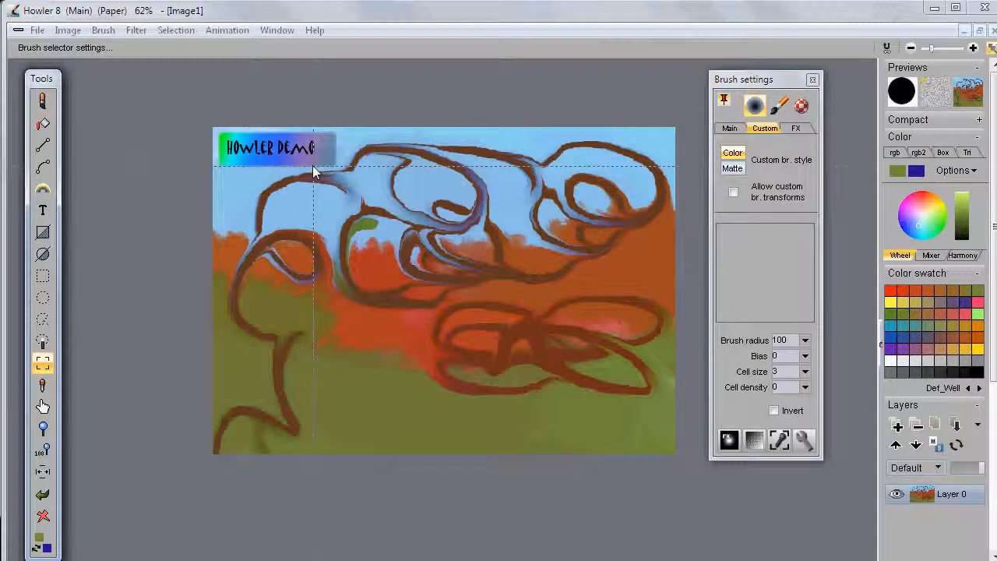
mouse_move(346, 140)
mouse_down()
mouse_move(374, 209)
mouse_move(499, 261)
mouse_move(502, 249)
mouse_up()
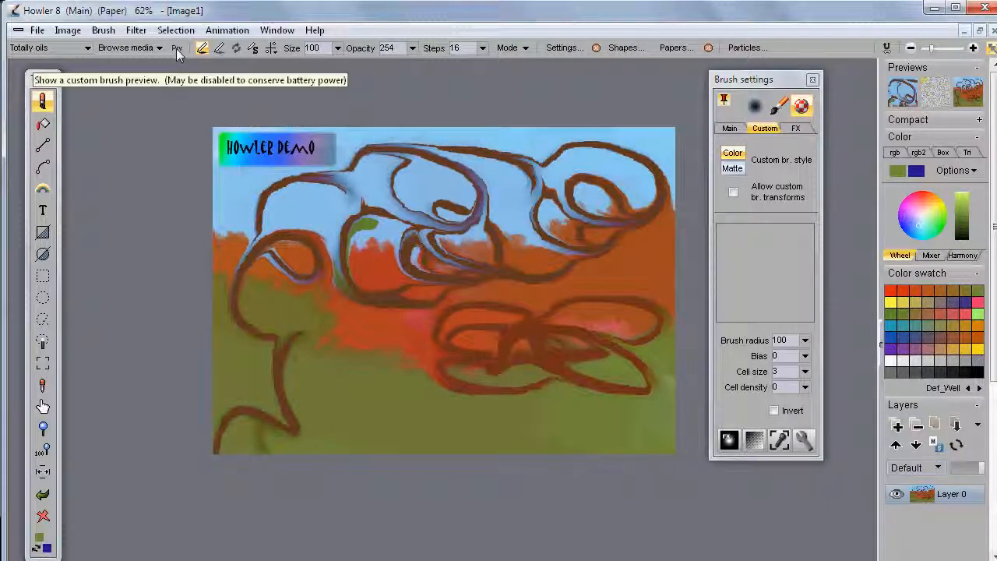
- Turn on the custom brush preview and paint overlapping copies of the picked-up image across the canvas
click(178, 48)
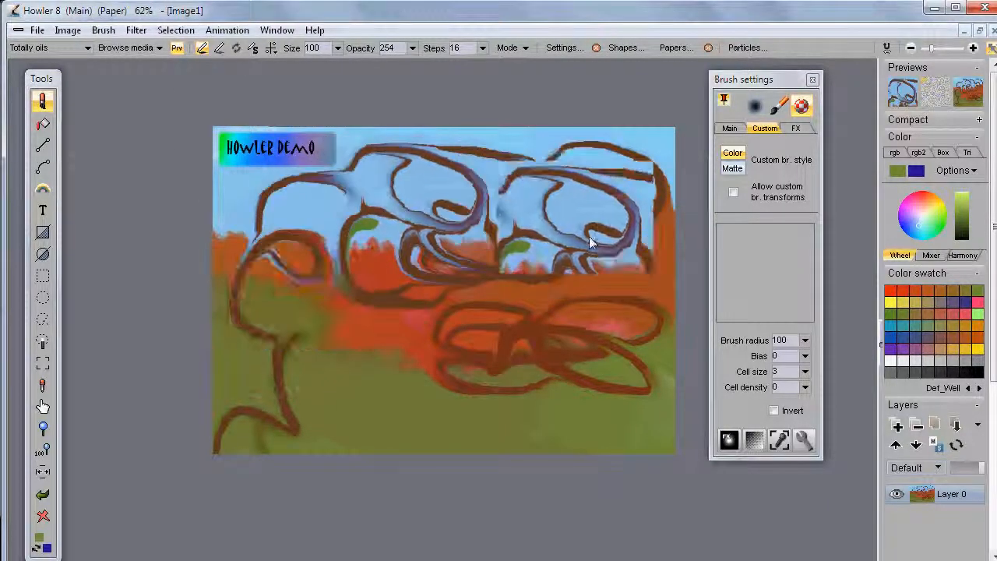
mouse_move(394, 265)
mouse_down()
mouse_move(530, 335)
mouse_move(355, 354)
mouse_move(559, 237)
mouse_move(390, 329)
mouse_move(339, 285)
mouse_move(601, 390)
mouse_move(351, 390)
mouse_move(525, 289)
mouse_move(597, 416)
mouse_move(560, 386)
mouse_move(565, 367)
mouse_up()
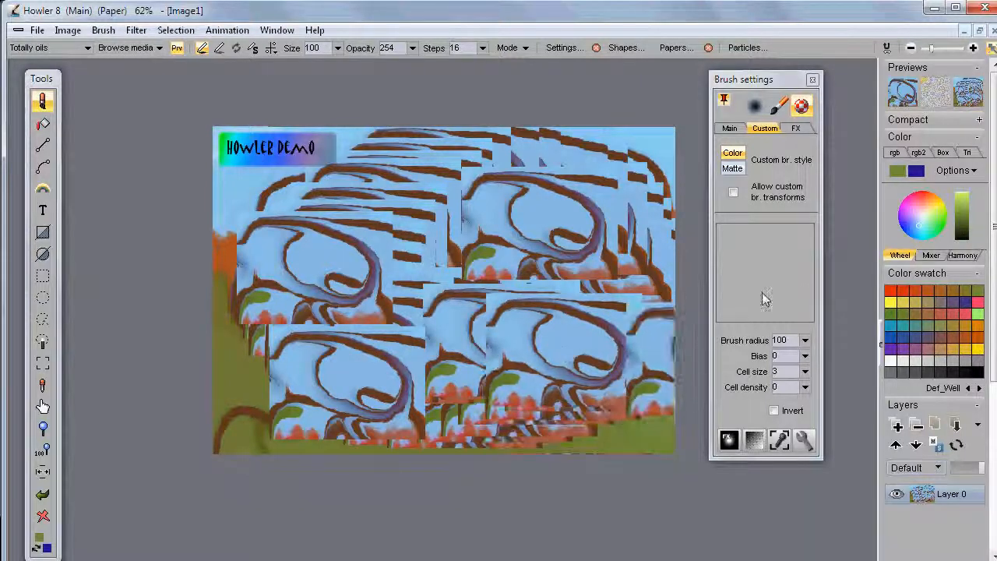
- Build a soft round matte custom brush with a radius of 122 and paint winding green strokes with it
mouse_move(767, 273)
mouse_down()
mouse_move(807, 221)
mouse_move(795, 247)
mouse_move(799, 240)
mouse_up()
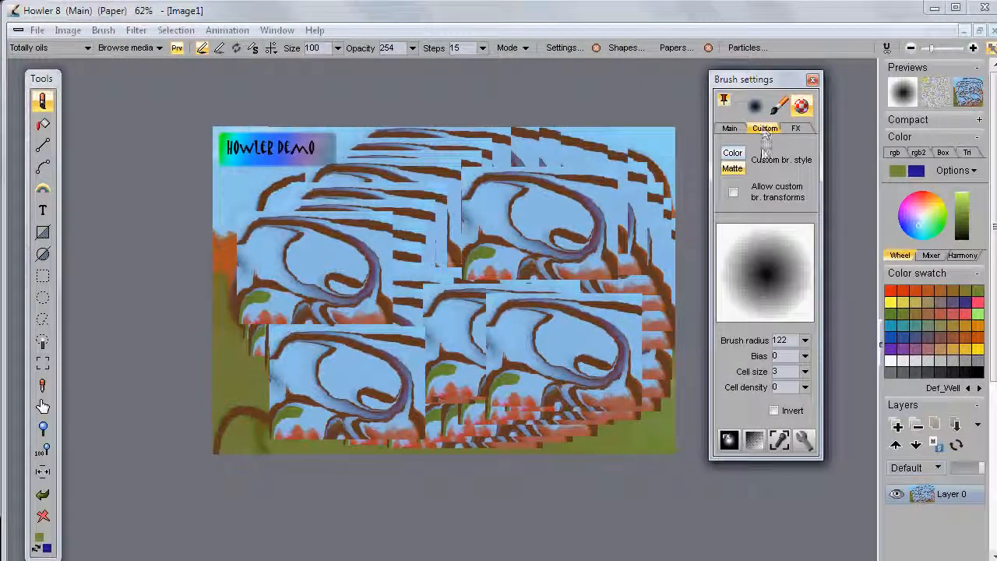
mouse_move(573, 225)
mouse_down()
mouse_move(558, 223)
mouse_move(327, 383)
mouse_move(537, 390)
mouse_move(576, 366)
mouse_move(635, 282)
mouse_up()
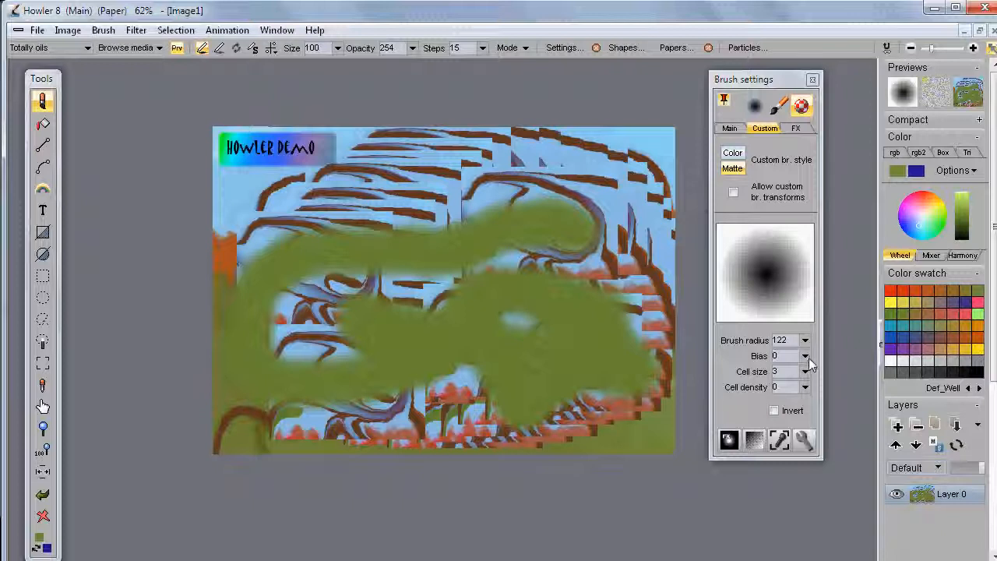
- Set the custom brush's bias to 58, cell size to 13 and cell density to 29, and paint another green stroke
click(806, 356)
mouse_move(775, 377)
mouse_down()
mouse_move(794, 379)
mouse_move(776, 390)
mouse_move(790, 380)
mouse_up()
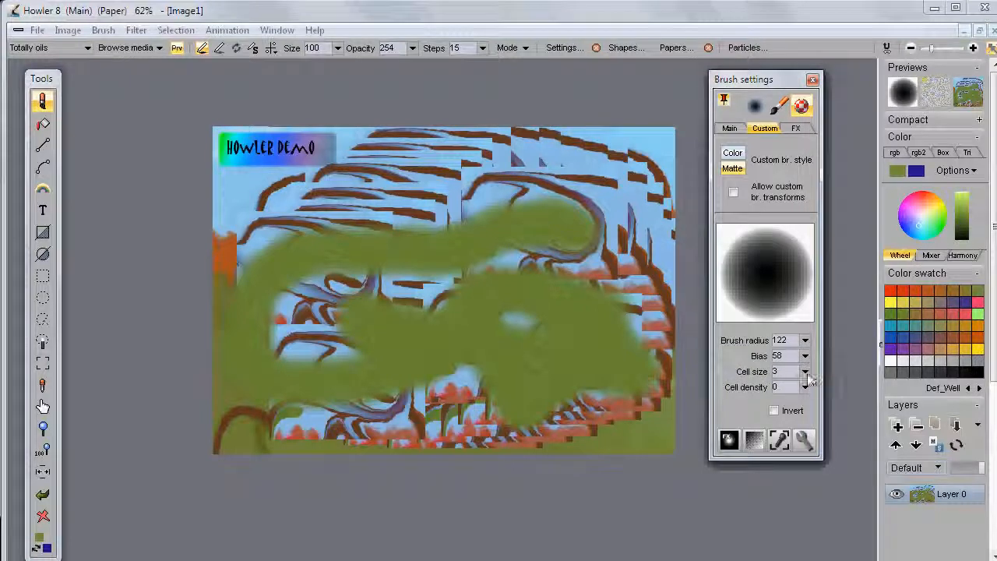
click(805, 388)
mouse_move(742, 393)
mouse_down()
mouse_move(761, 406)
mouse_move(744, 406)
mouse_up()
click(806, 387)
mouse_move(608, 330)
mouse_down()
mouse_move(405, 276)
mouse_move(280, 318)
mouse_up()
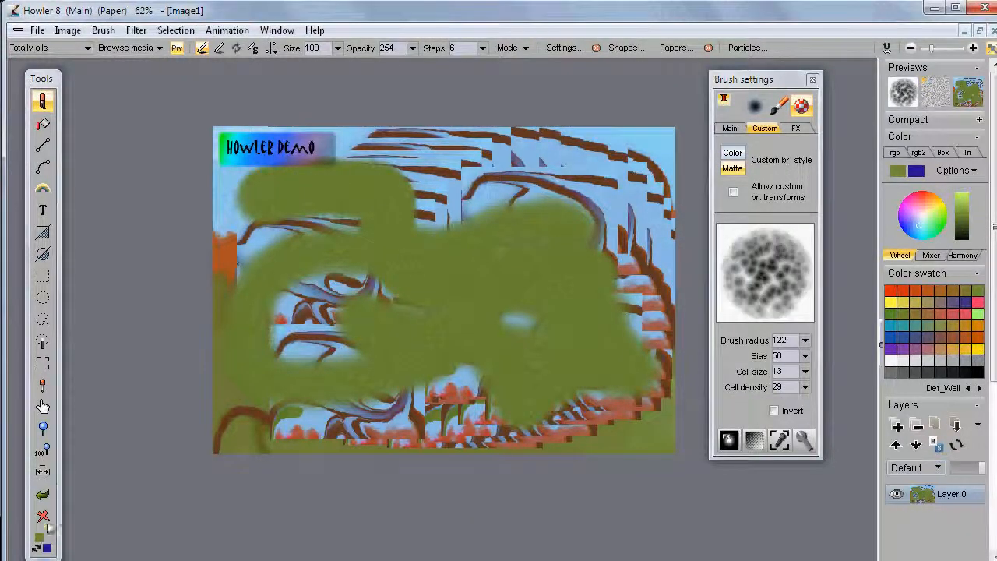
- Clear the canvas to dark blue and try a single dab of the mottled custom brush near its centre
click(43, 516)
click(495, 242)
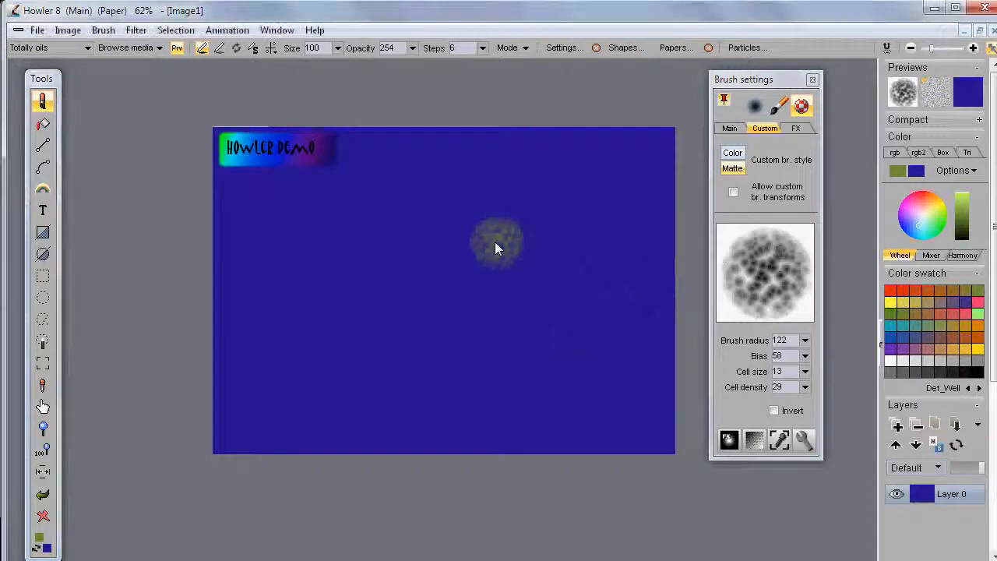
- Add more single dabs of the mottled green custom brush around the first one on the blue canvas
click(389, 251)
scroll(448, 283, up, 5)
click(450, 327)
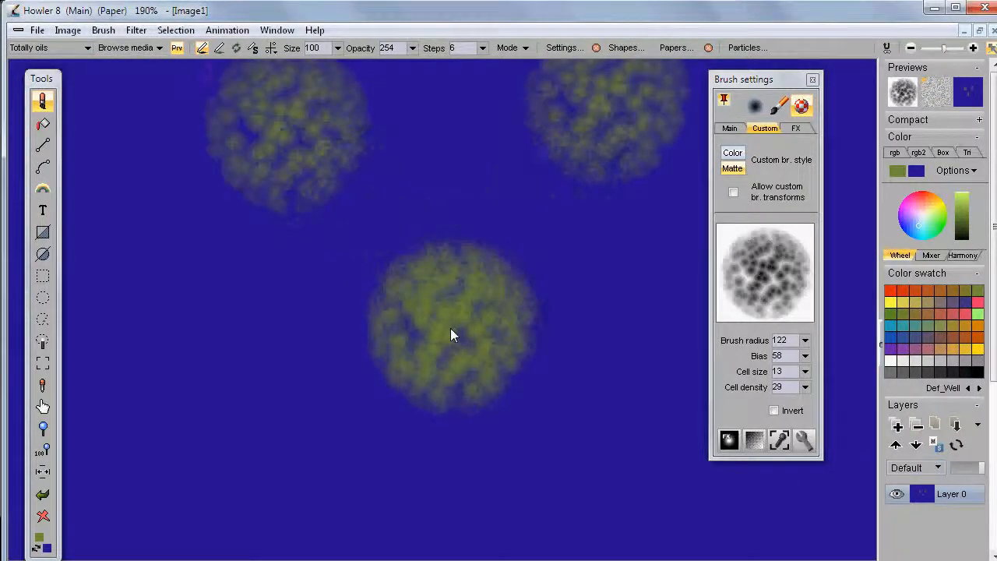
- Set the brush opacity to 255 and paint broad overlapping green strokes that form a large solid patch mid-canvas
click(414, 49)
drag(411, 68, 433, 76)
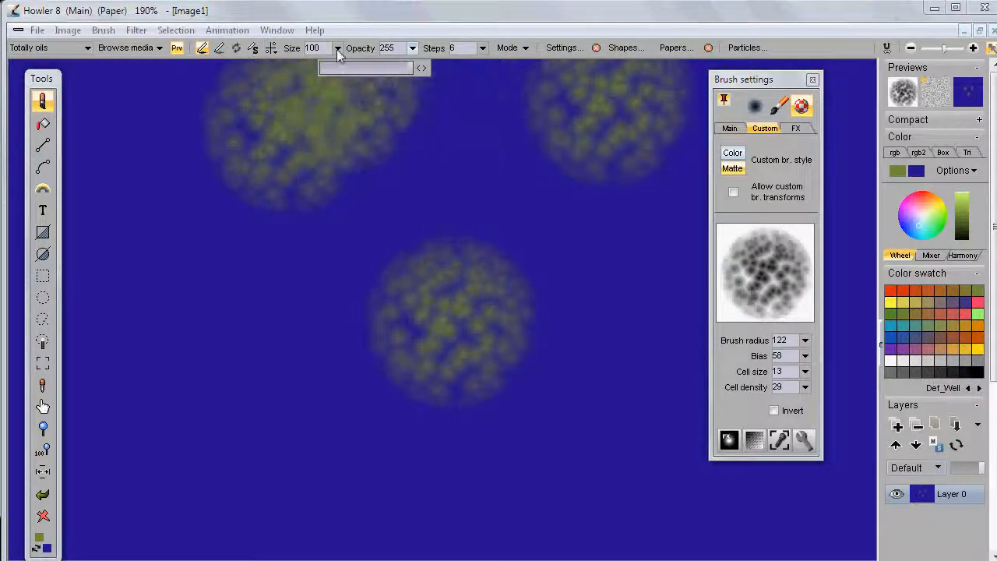
click(240, 297)
click(507, 233)
mouse_move(621, 327)
mouse_down()
mouse_move(418, 361)
mouse_move(437, 425)
mouse_up()
mouse_move(205, 278)
mouse_down()
mouse_move(417, 217)
mouse_move(430, 200)
mouse_up()
scroll(524, 260, down, 4)
scroll(523, 261, up, 2)
scroll(523, 268, down, 1)
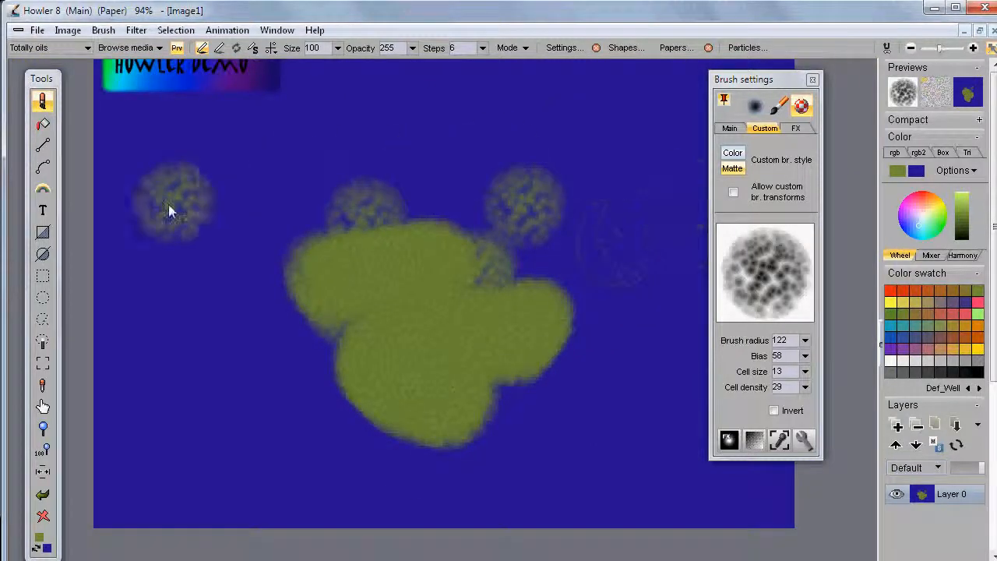
- Switch to the Modeling clay effect brush, push the green patch into swirling outlines and close the brush settings
click(42, 101)
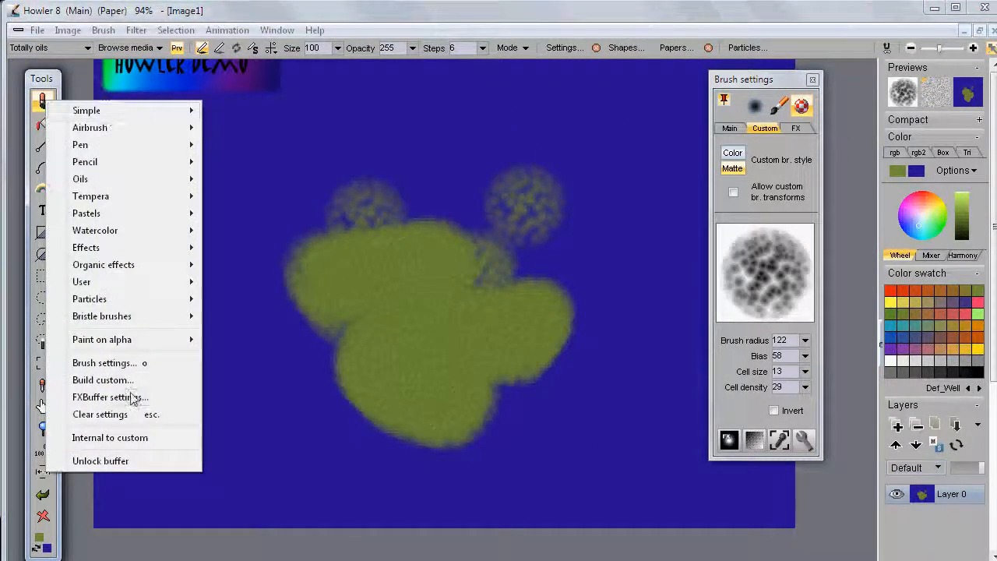
mouse_move(131, 243)
mouse_move(121, 220)
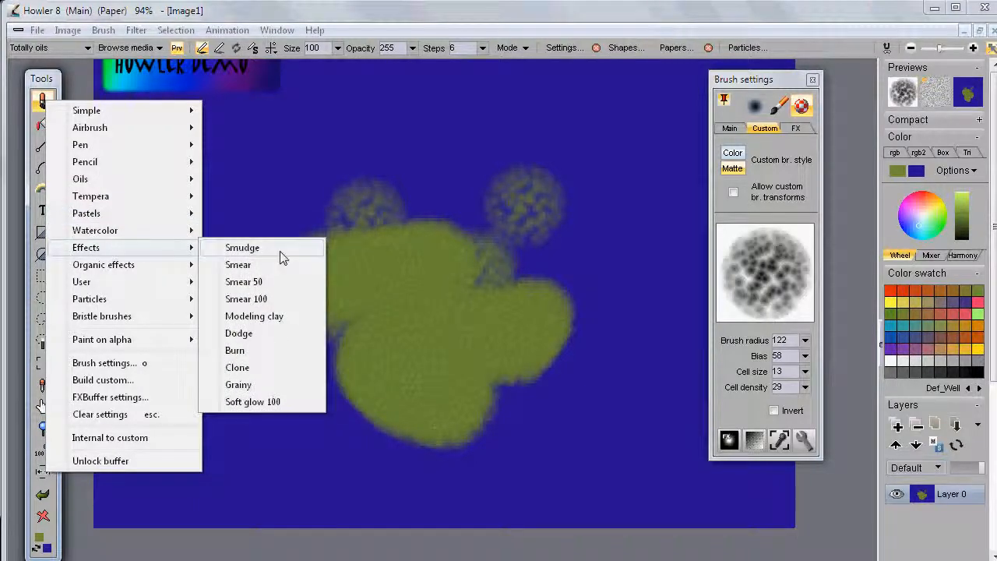
click(254, 317)
mouse_move(407, 165)
mouse_down()
mouse_move(553, 245)
mouse_move(550, 200)
mouse_move(304, 288)
mouse_move(403, 397)
mouse_move(565, 286)
mouse_move(588, 253)
mouse_up()
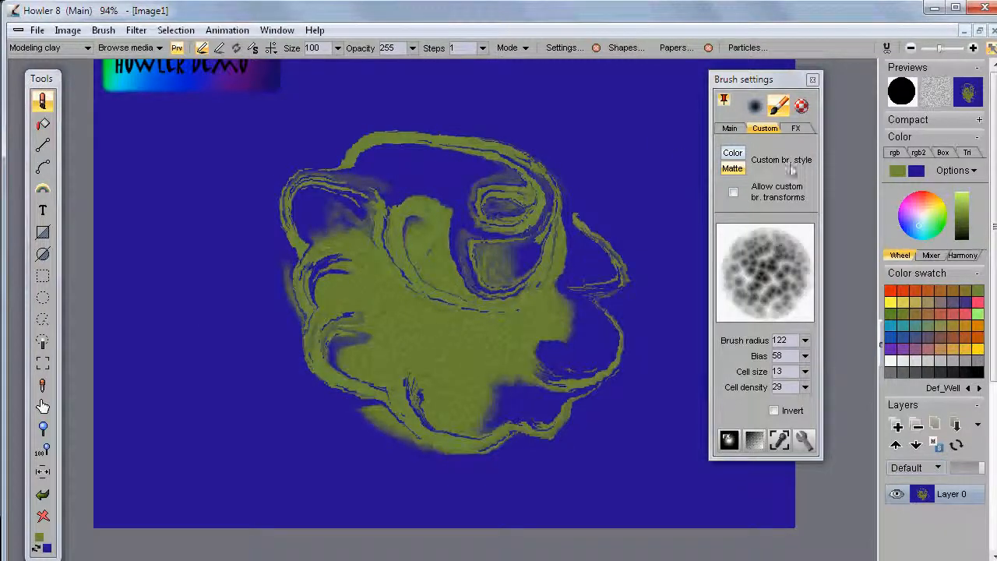
click(811, 80)
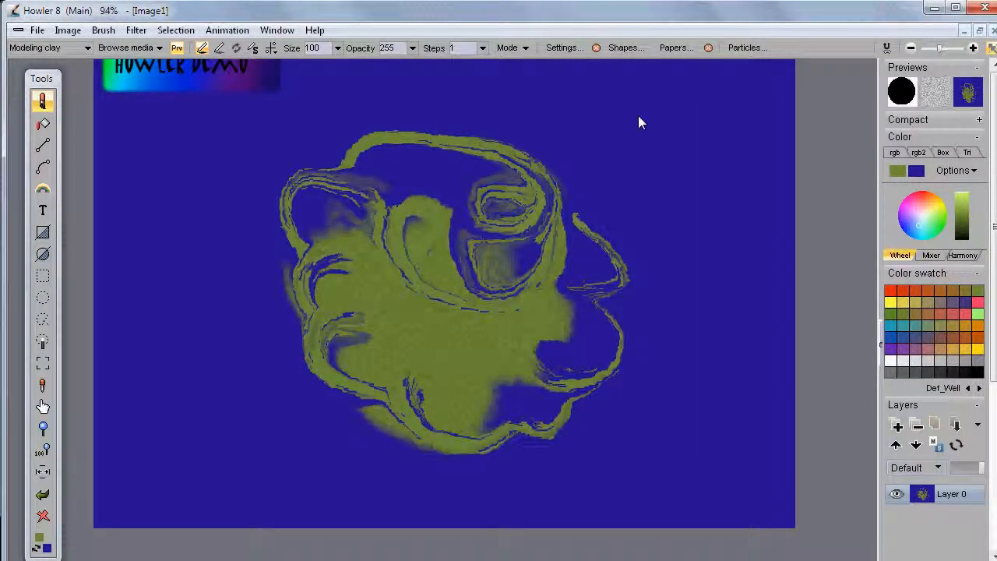
- Enable Optipuss bristles with the fan brush and the second stroke style, and smear the green shape into feathery streaks
click(754, 47)
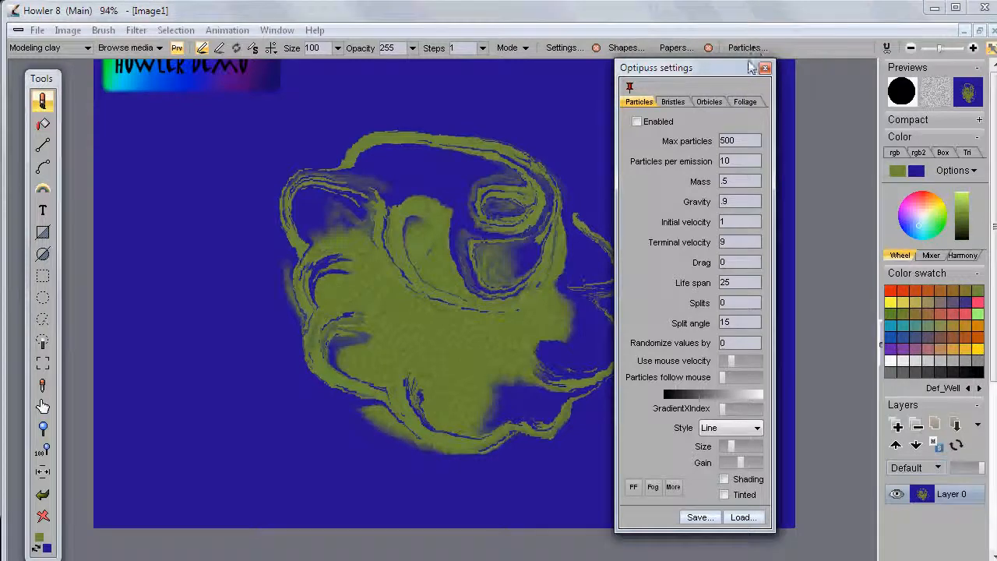
drag(738, 67, 825, 66)
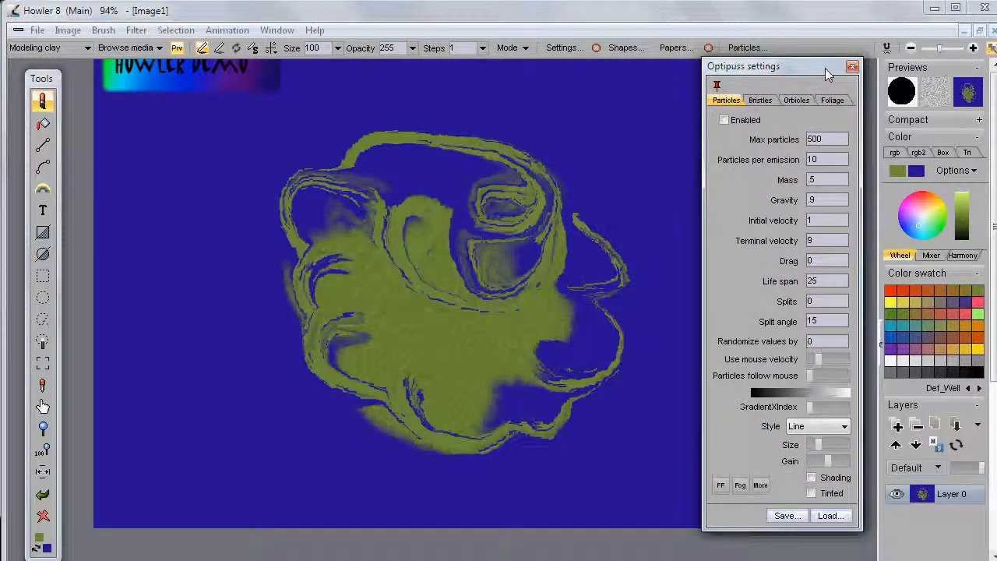
click(761, 100)
click(841, 185)
click(765, 306)
mouse_move(381, 219)
mouse_down()
mouse_move(444, 234)
mouse_move(603, 314)
mouse_move(556, 339)
mouse_move(286, 211)
mouse_move(412, 138)
mouse_move(503, 127)
mouse_move(426, 223)
mouse_move(436, 263)
mouse_move(659, 263)
mouse_move(674, 412)
mouse_move(575, 441)
mouse_move(569, 530)
mouse_move(522, 403)
mouse_move(337, 327)
mouse_move(516, 397)
mouse_move(296, 408)
mouse_move(260, 347)
mouse_up()
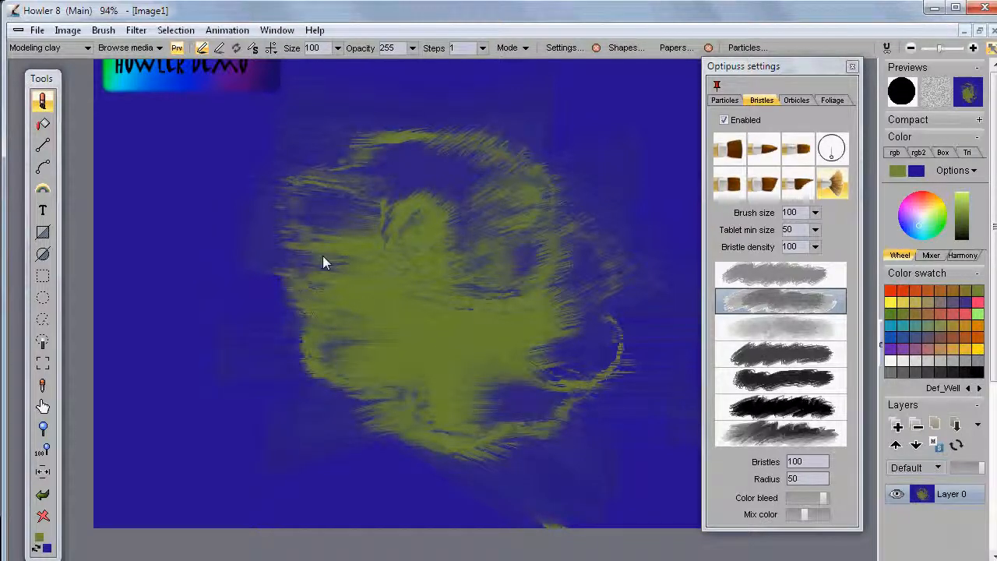
mouse_move(413, 226)
mouse_down()
mouse_move(289, 270)
mouse_move(310, 343)
mouse_up()
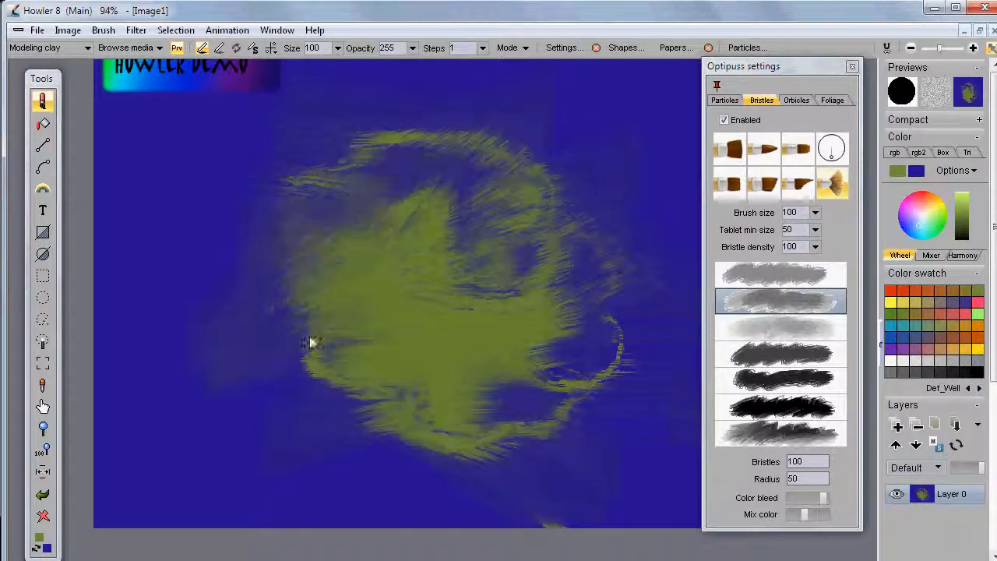
drag(360, 413, 459, 396)
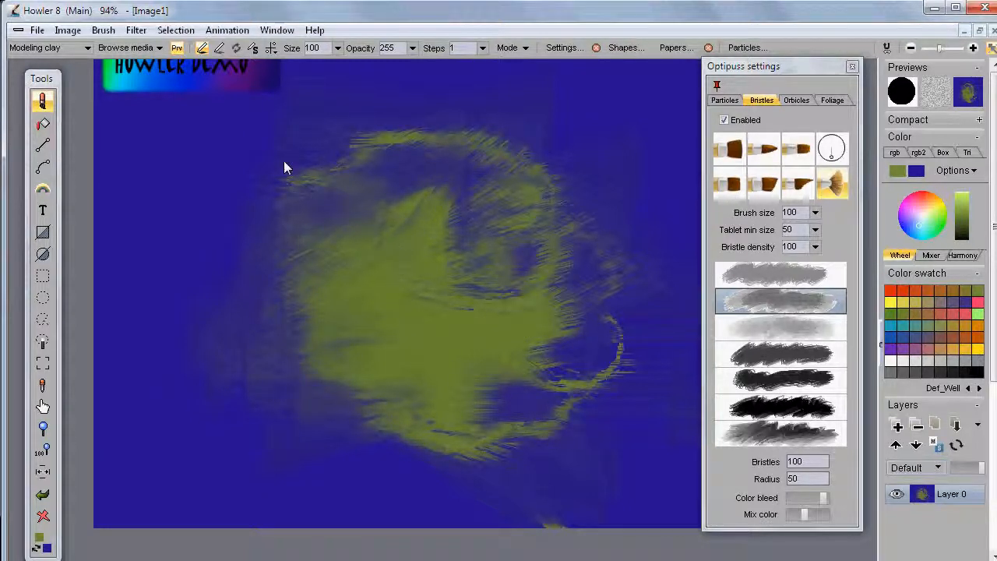
- Apply the Color emboss filter at level 193 to the streaked painting and inspect the relief up close
click(137, 33)
mouse_move(108, 76)
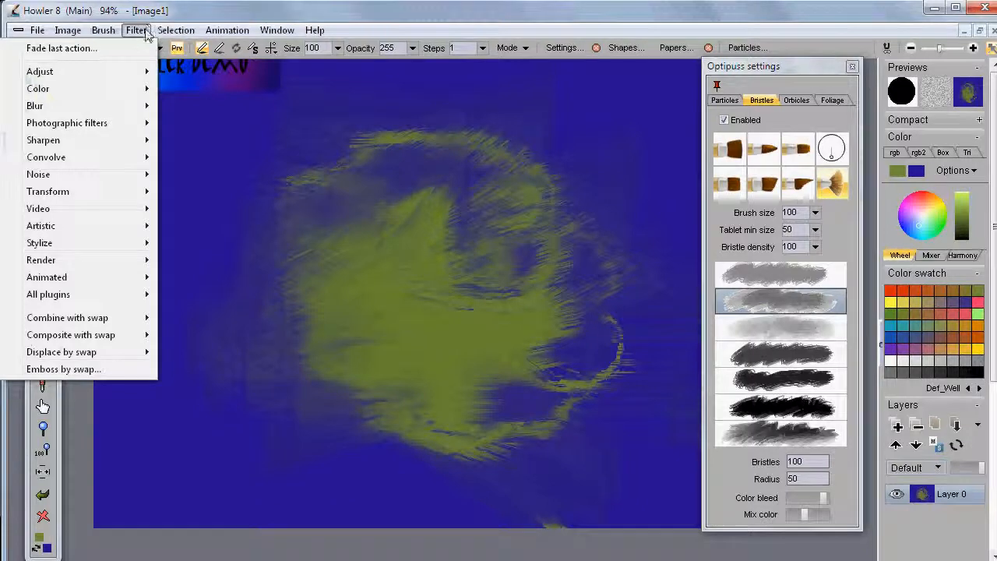
mouse_move(133, 159)
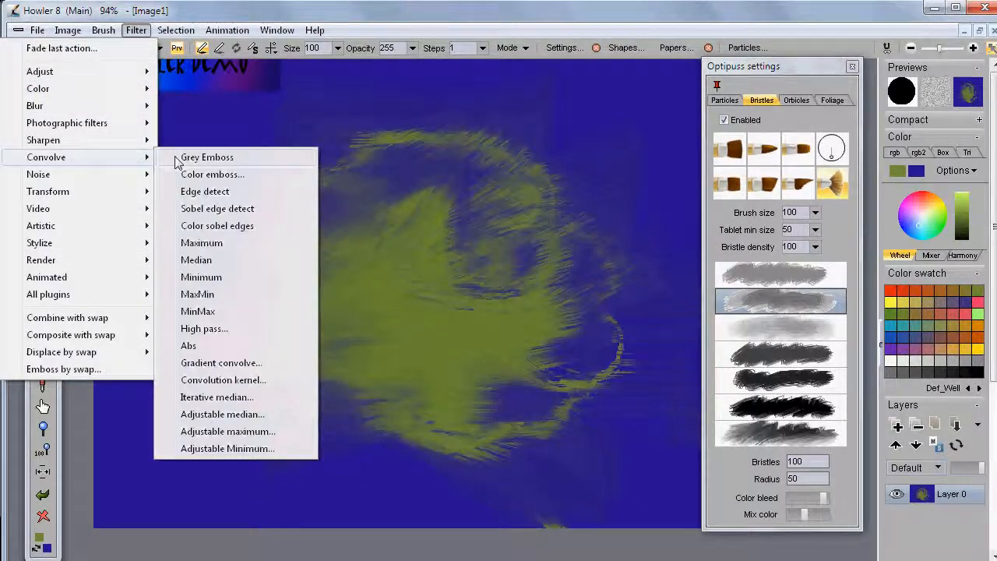
click(236, 175)
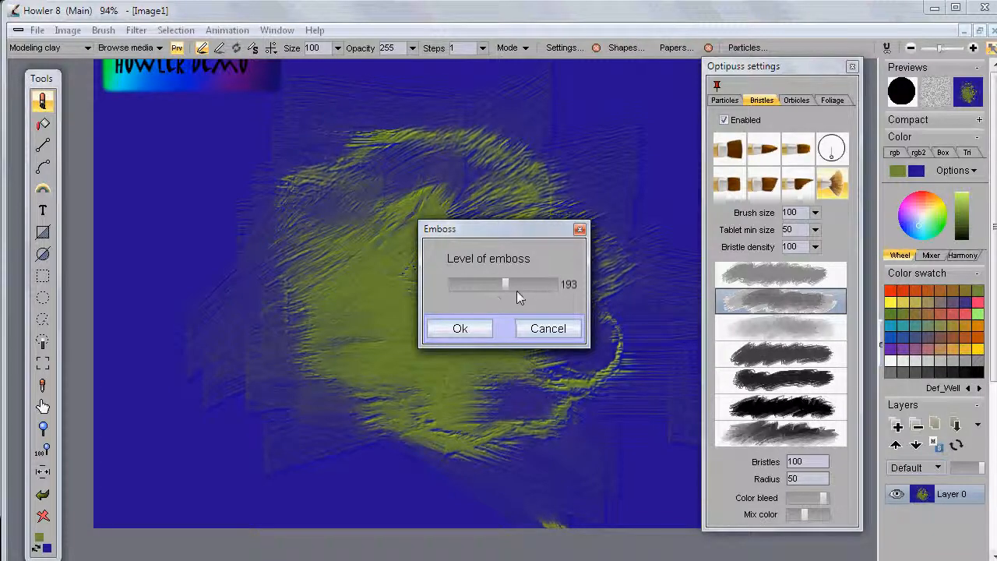
click(483, 327)
scroll(454, 288, up, 5)
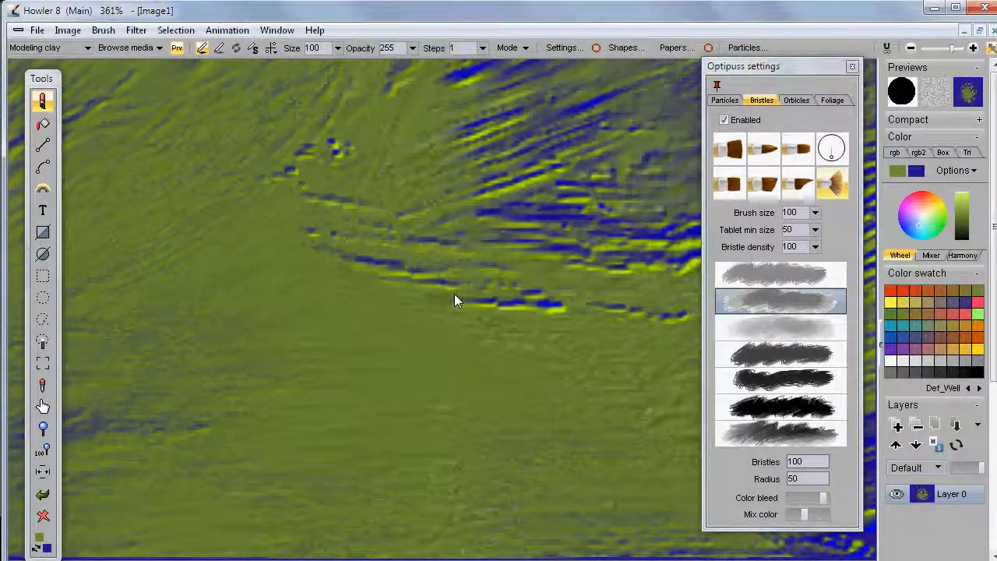
scroll(454, 294, down, 5)
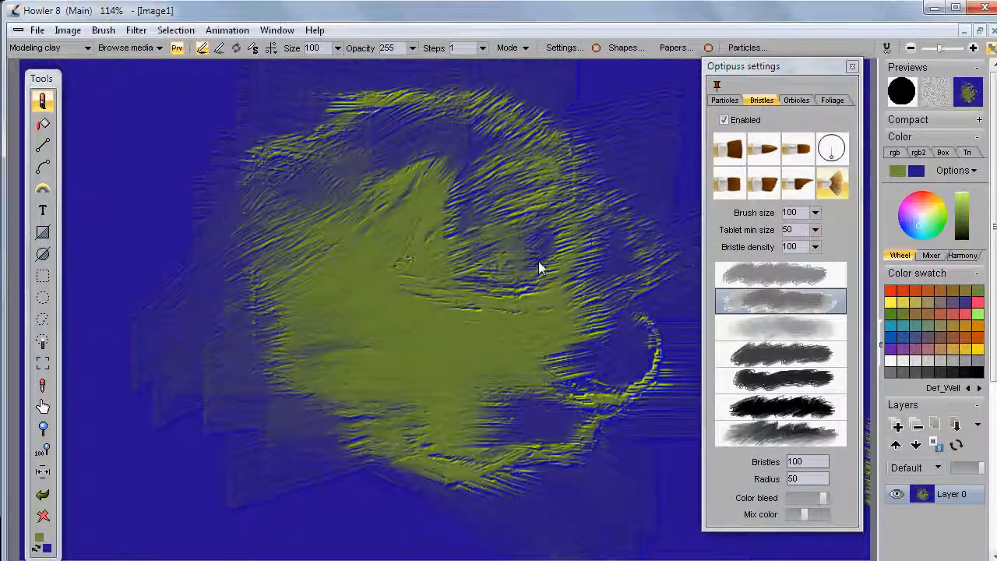
- Enable Optipuss particles with the BaddyGrass.opt preset and paint dark shaded grass over the green shape
click(790, 352)
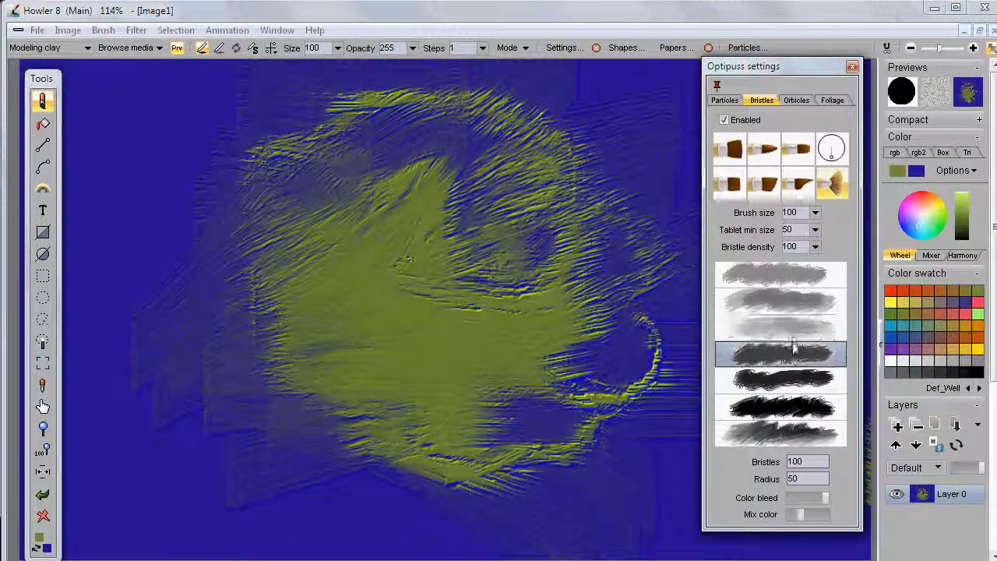
click(791, 276)
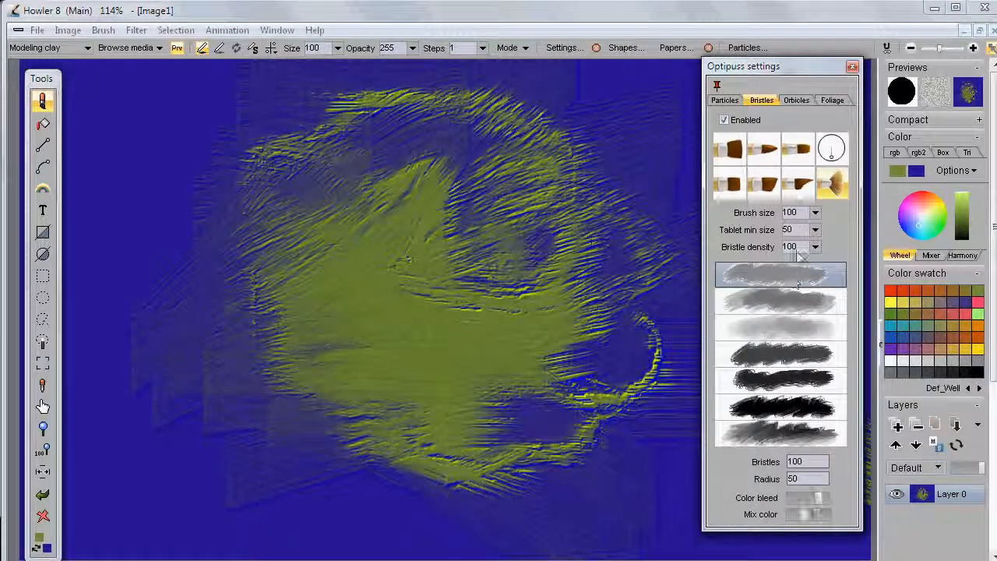
click(727, 101)
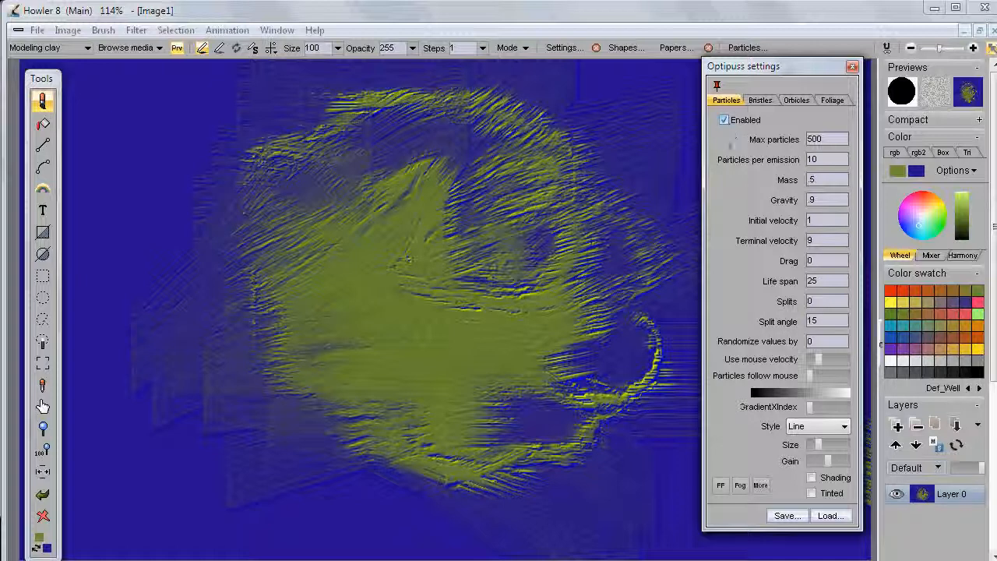
click(831, 515)
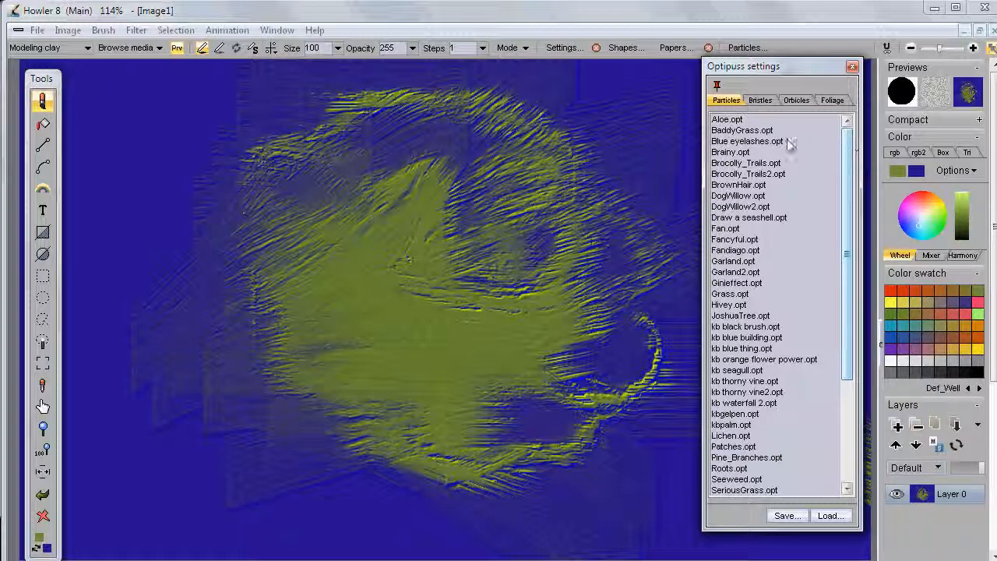
click(728, 131)
mouse_move(306, 321)
mouse_down()
mouse_move(266, 300)
mouse_move(234, 362)
mouse_move(399, 352)
mouse_move(290, 271)
mouse_move(359, 219)
mouse_move(406, 244)
mouse_move(465, 355)
mouse_up()
- Paint pale grass with particle shading turned off, and cover part of it with darker grass after turning shading back on
click(827, 478)
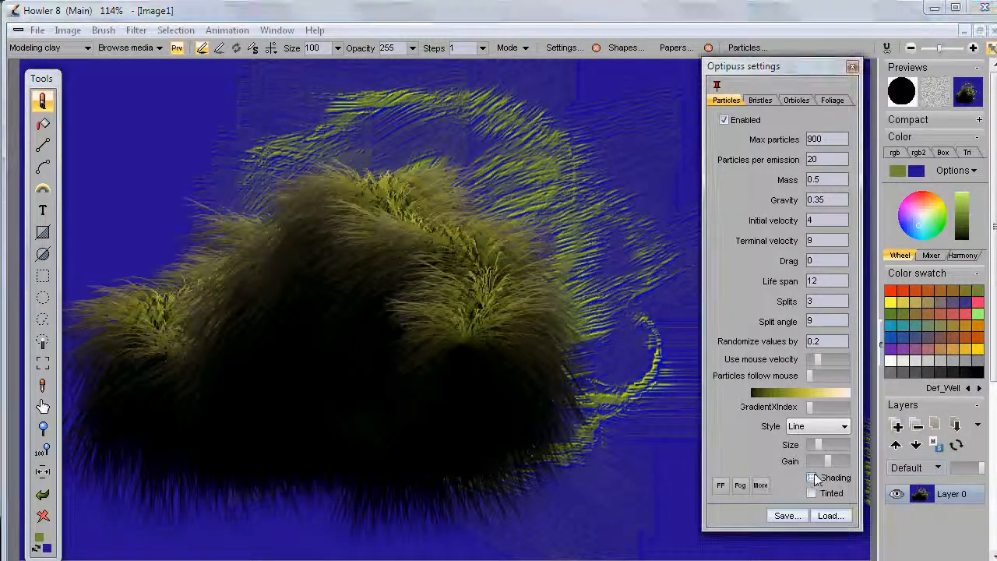
mouse_move(495, 204)
mouse_down()
mouse_move(347, 330)
mouse_move(550, 407)
mouse_move(319, 376)
mouse_move(578, 425)
mouse_up()
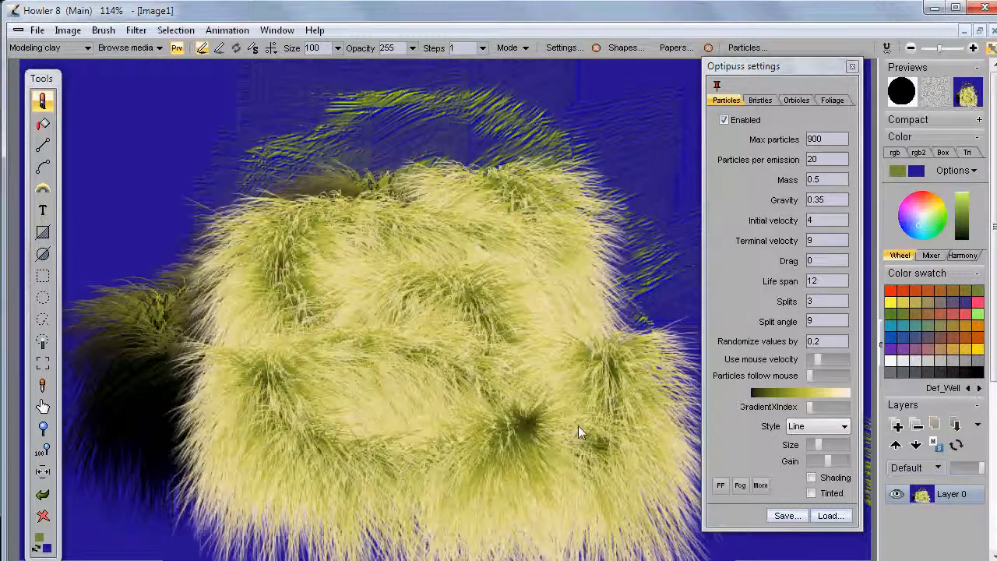
click(811, 478)
mouse_move(421, 351)
mouse_down()
mouse_move(347, 257)
mouse_move(249, 274)
mouse_move(326, 288)
mouse_move(297, 345)
mouse_move(205, 367)
mouse_move(400, 363)
mouse_move(289, 426)
mouse_move(182, 413)
mouse_move(436, 494)
mouse_move(151, 472)
mouse_move(483, 537)
mouse_move(602, 508)
mouse_move(575, 441)
mouse_move(610, 530)
mouse_move(571, 523)
mouse_up()
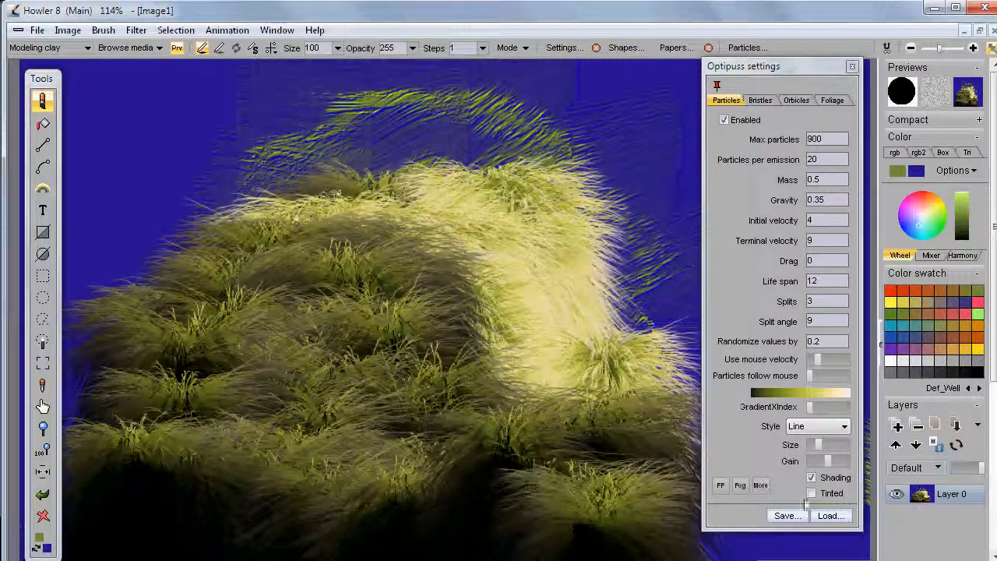
- Load the JoshuaTree.opt particle preset and paint a curved band of green foliage up from the grass
click(840, 519)
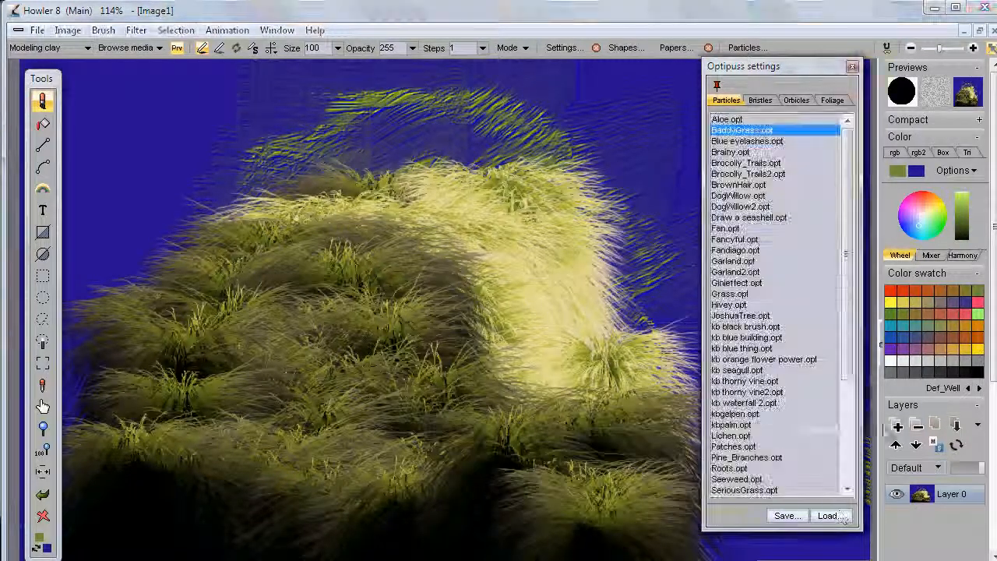
click(736, 318)
mouse_move(550, 400)
mouse_down()
mouse_move(594, 199)
mouse_move(436, 74)
mouse_up()
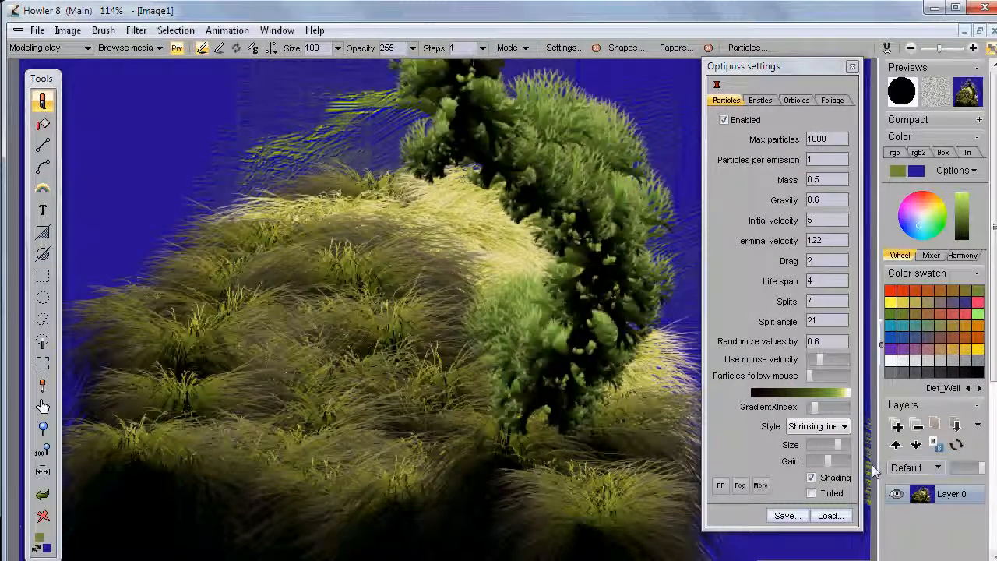
- Load an orange honeycomb-like particle preset and paint a large branching arch across the grass
click(832, 517)
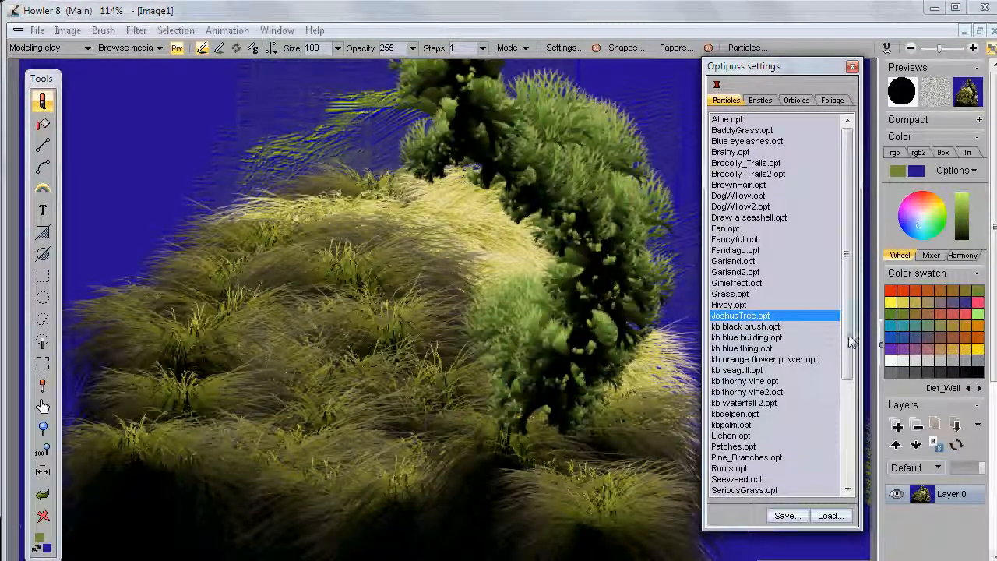
double_click(744, 278)
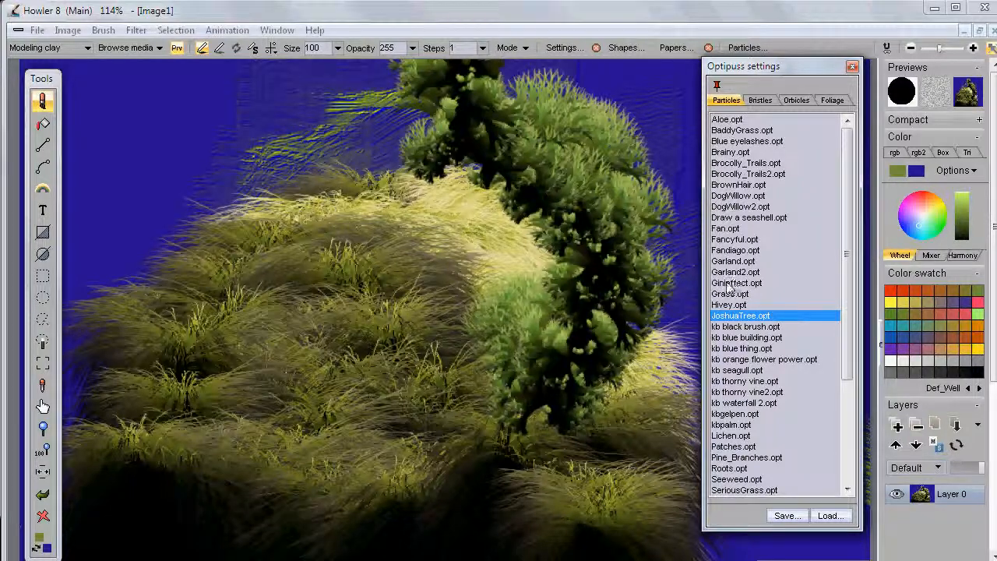
mouse_move(353, 419)
mouse_down()
mouse_move(195, 221)
mouse_move(211, 100)
mouse_move(498, 257)
mouse_move(596, 448)
mouse_up()
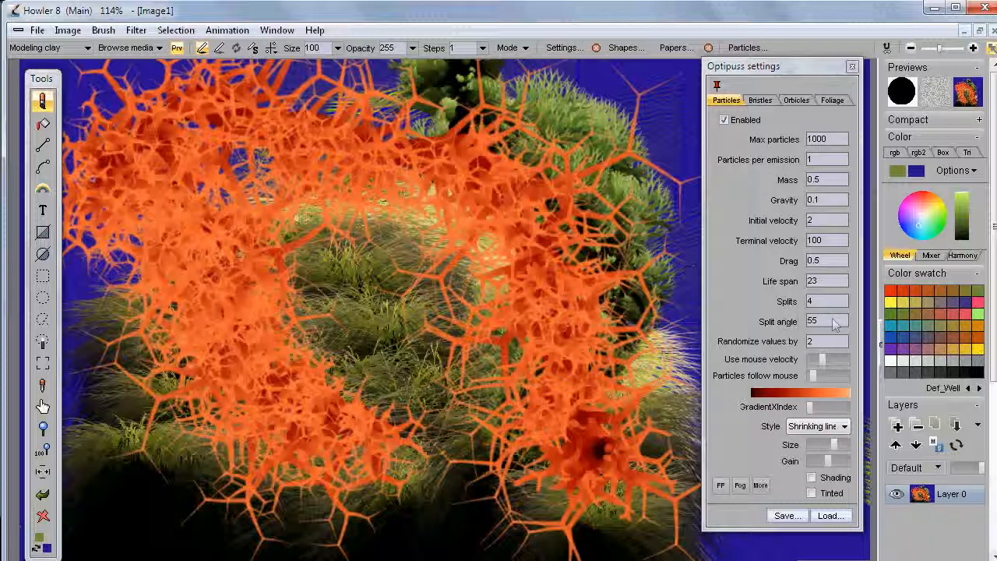
- Set the particle gravity to 2, clear the canvas and paint falling orange strands across it
double_click(814, 321)
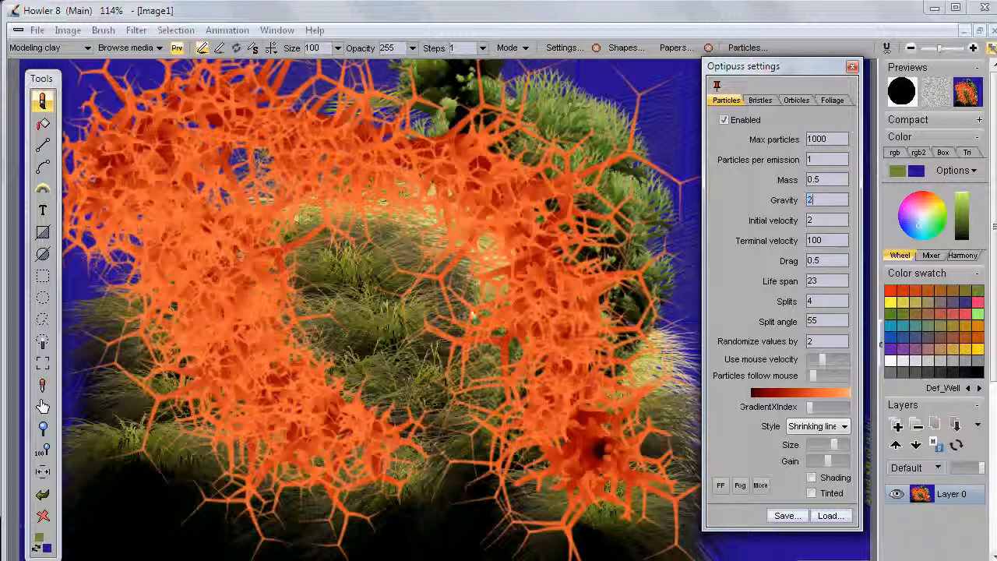
click(42, 517)
mouse_move(163, 459)
mouse_down()
mouse_move(227, 333)
mouse_move(501, 351)
mouse_move(512, 202)
mouse_move(202, 150)
mouse_move(327, 296)
mouse_move(315, 246)
mouse_up()
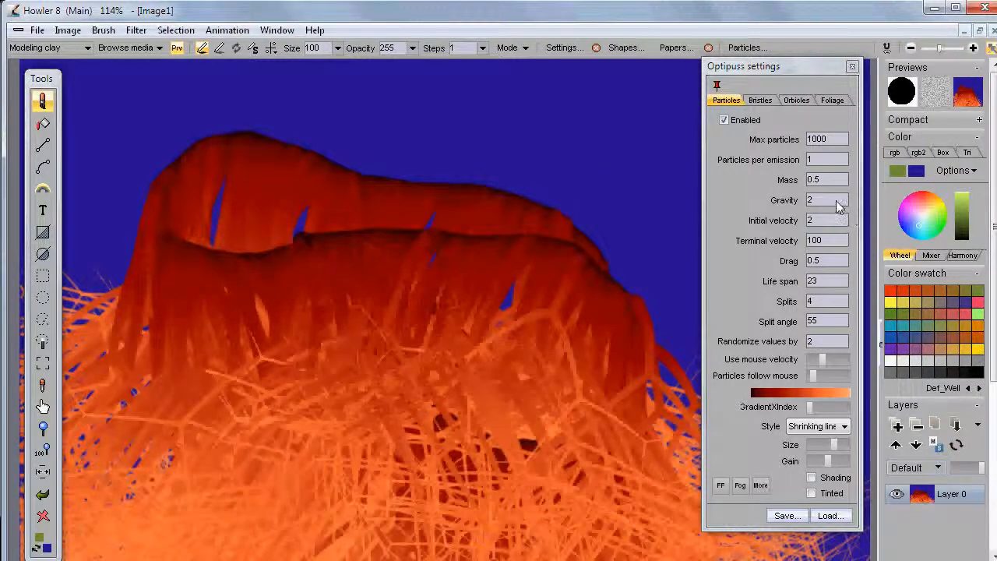
- Set the particle gravity to 0.5, clear the canvas and paint a horizontal band of orange branching particles
click(833, 201)
text(0.5)
mouse_move(345, 335)
mouse_down()
mouse_move(479, 272)
mouse_move(370, 404)
mouse_up()
click(43, 517)
mouse_move(217, 262)
mouse_down()
mouse_move(261, 225)
mouse_move(473, 204)
mouse_move(601, 267)
mouse_up()
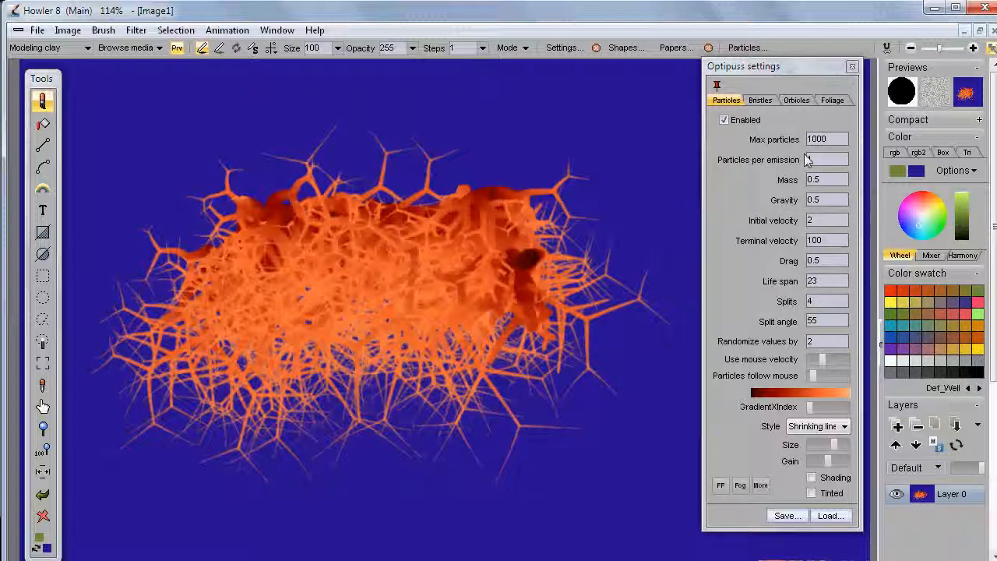
- Enable Optipuss orbicles and choose the speckled solid sphere brush shape
click(804, 99)
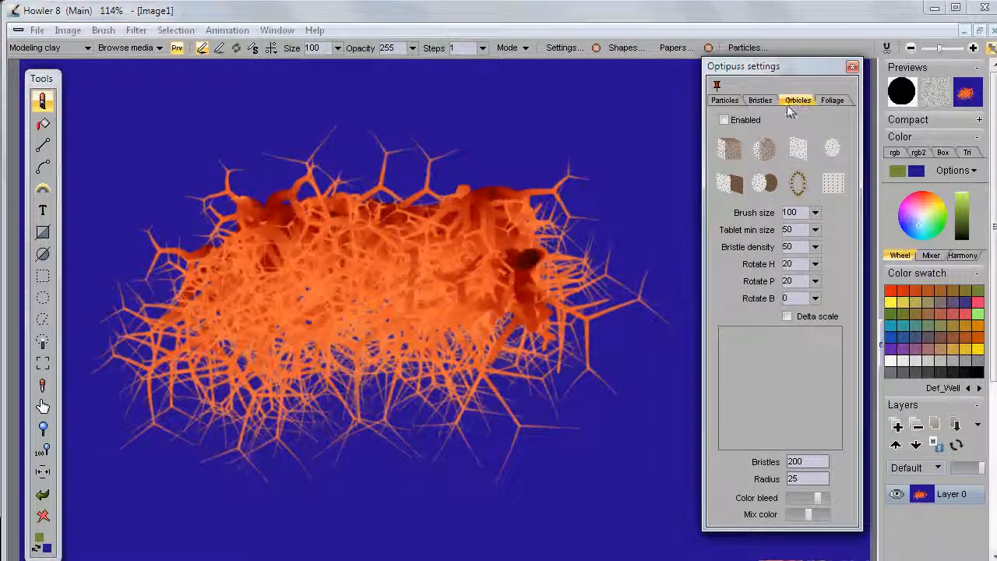
click(724, 119)
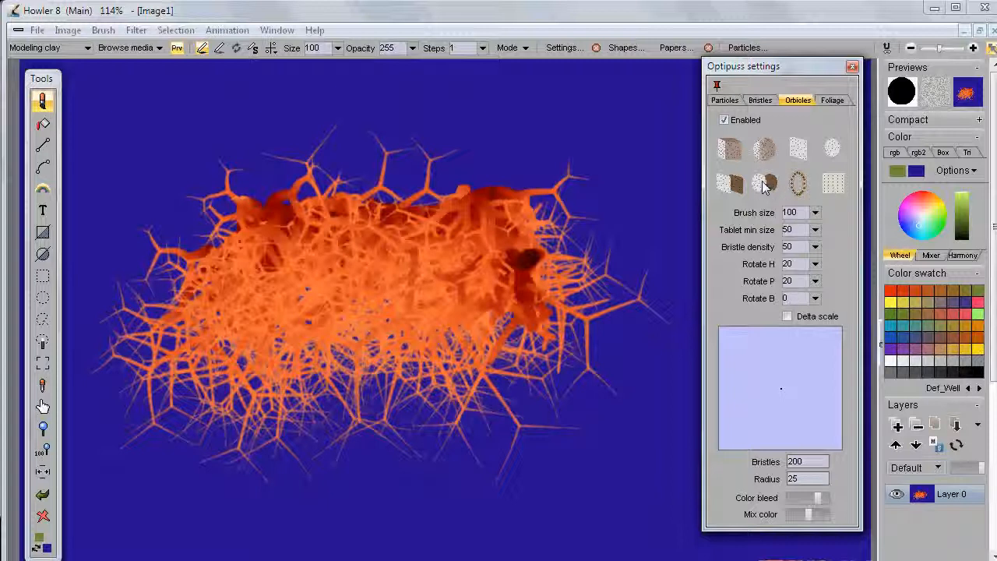
click(766, 152)
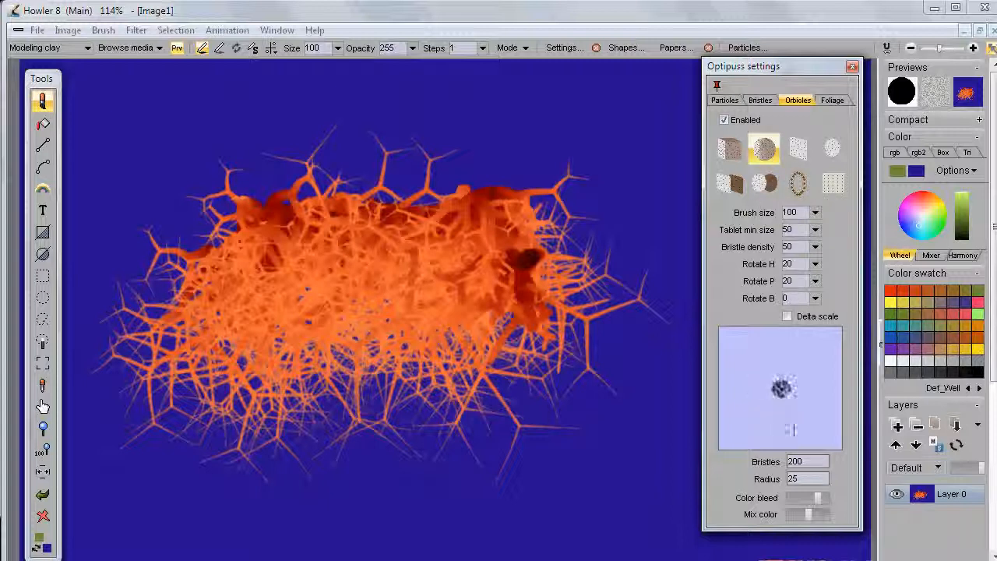
- Set the orbicle brush size to 217 and paint over the orange strands, raising the color bleed to maximum for the final stroke
click(816, 213)
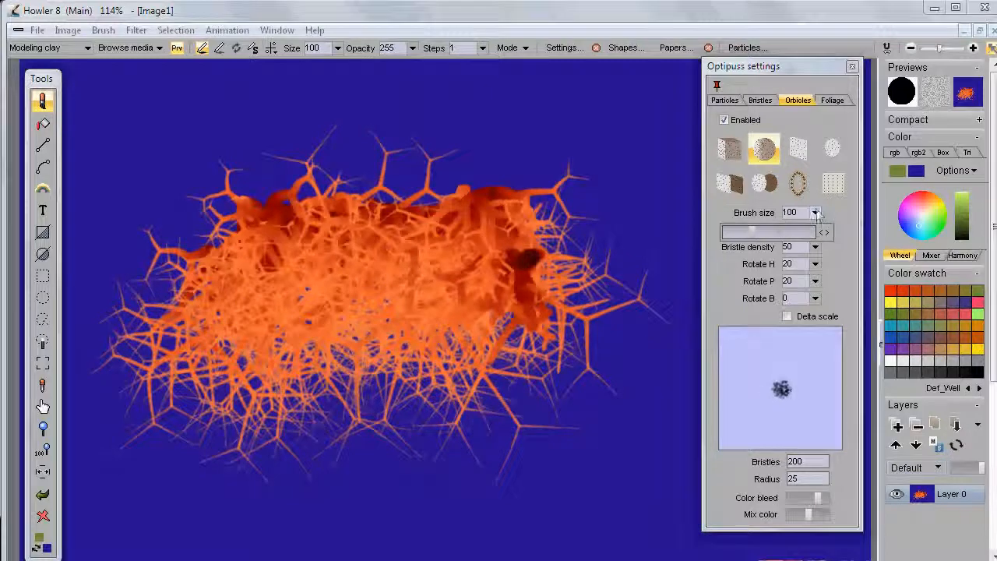
drag(753, 236, 788, 233)
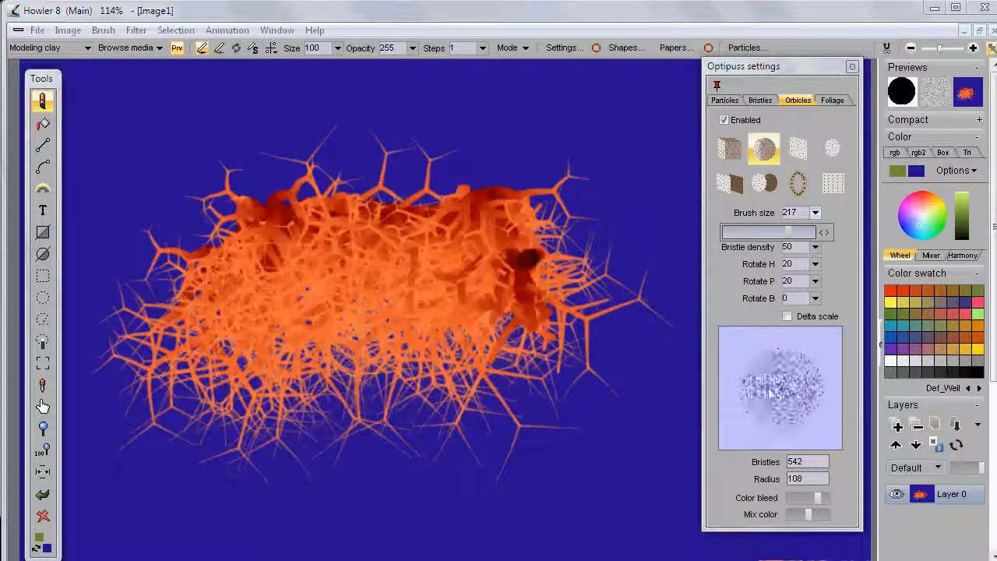
mouse_move(459, 170)
mouse_down()
mouse_move(408, 187)
mouse_move(234, 187)
mouse_move(337, 201)
mouse_move(538, 199)
mouse_move(548, 413)
mouse_move(467, 363)
mouse_move(382, 416)
mouse_move(444, 434)
mouse_move(672, 352)
mouse_move(490, 416)
mouse_move(249, 405)
mouse_move(344, 424)
mouse_move(395, 404)
mouse_move(445, 405)
mouse_move(232, 327)
mouse_move(257, 308)
mouse_move(225, 272)
mouse_move(238, 387)
mouse_move(163, 435)
mouse_move(663, 476)
mouse_up()
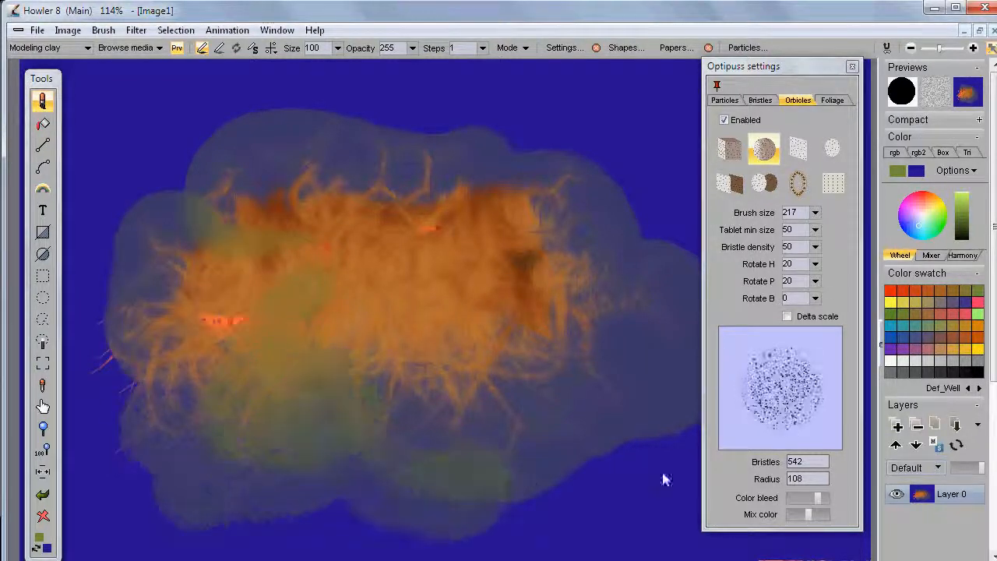
drag(820, 497, 831, 499)
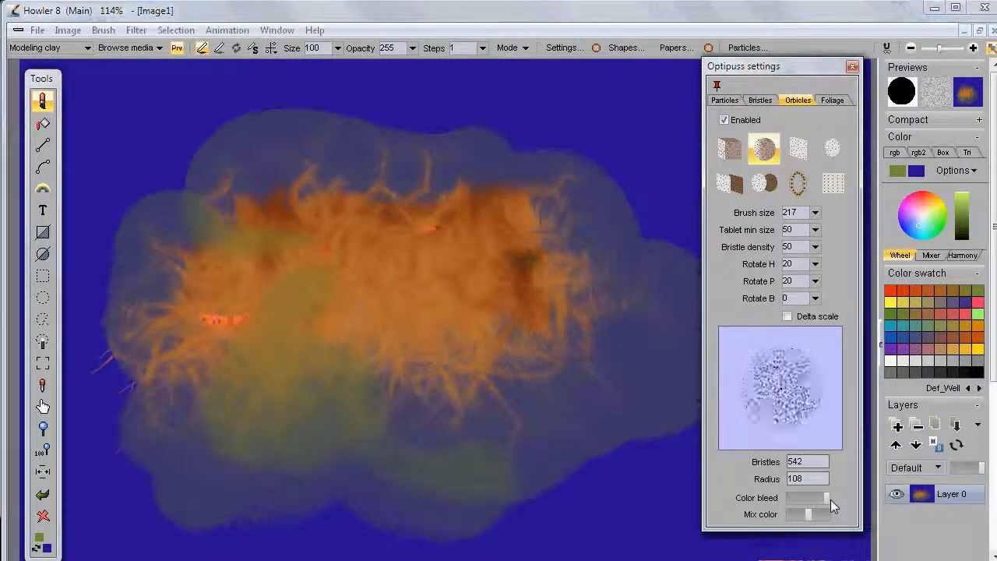
drag(454, 428, 610, 485)
- Try a stroke with minimum color bleed and another with increased mix color, undoing each one
drag(826, 498, 790, 501)
mouse_move(553, 288)
mouse_down()
mouse_move(389, 156)
mouse_move(312, 179)
mouse_up()
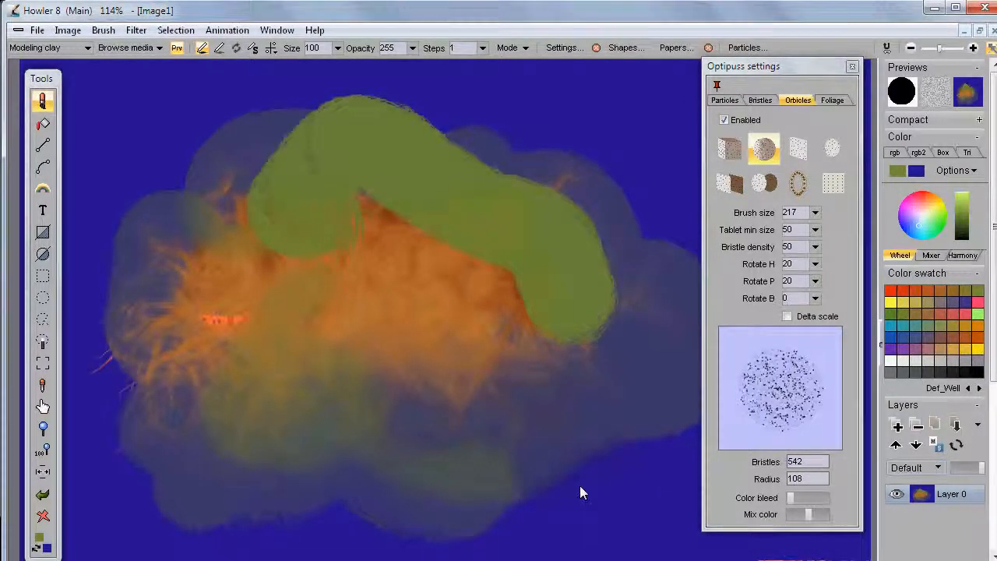
key(ctrl+z)
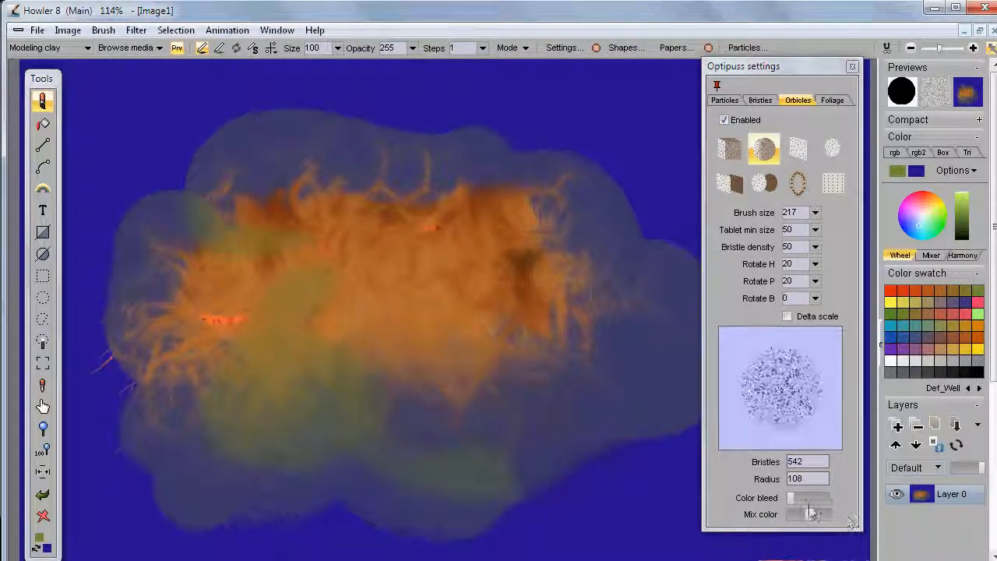
drag(812, 517, 819, 517)
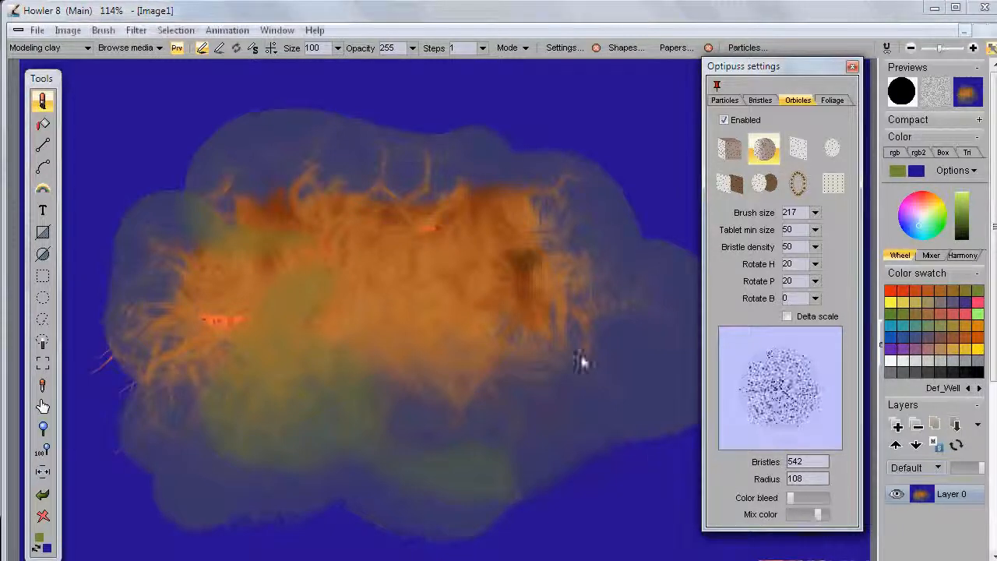
drag(581, 357, 607, 395)
key(ctrl+z)
- Lower the mix color to minimum, raise the color bleed again and blend olive green over the orange area
mouse_move(817, 516)
mouse_down()
mouse_move(791, 517)
mouse_move(820, 498)
mouse_up()
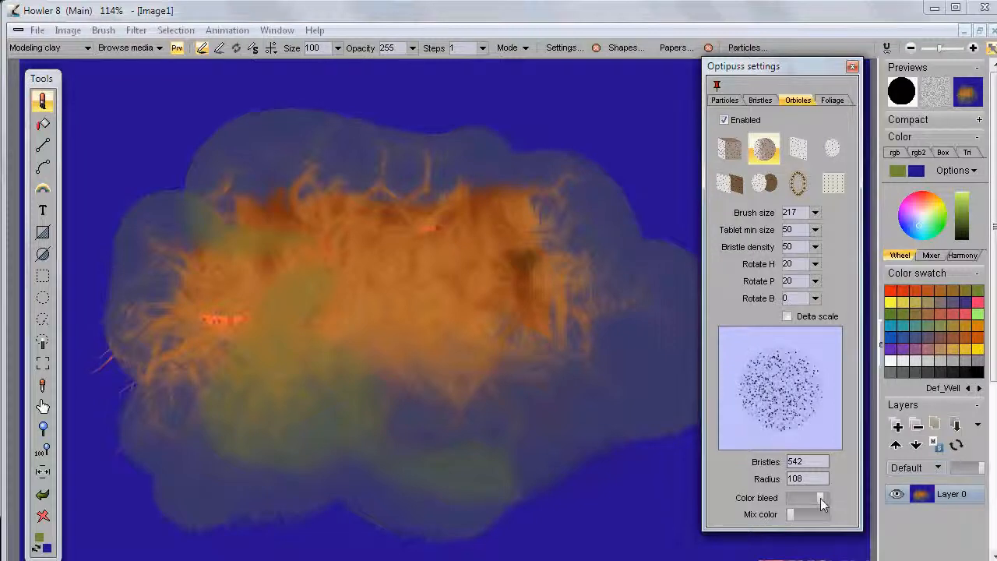
mouse_move(560, 242)
mouse_down()
mouse_move(543, 201)
mouse_move(426, 384)
mouse_move(444, 356)
mouse_move(426, 284)
mouse_up()
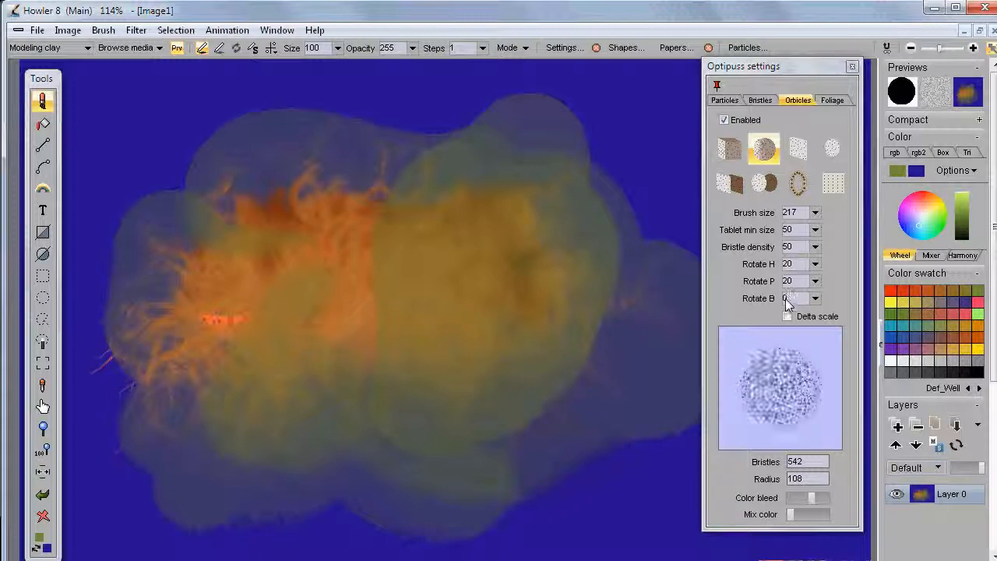
- Try other orbicle shapes, choose the split two-sheet shape and paint curved olive striped strokes across the canvas
click(726, 150)
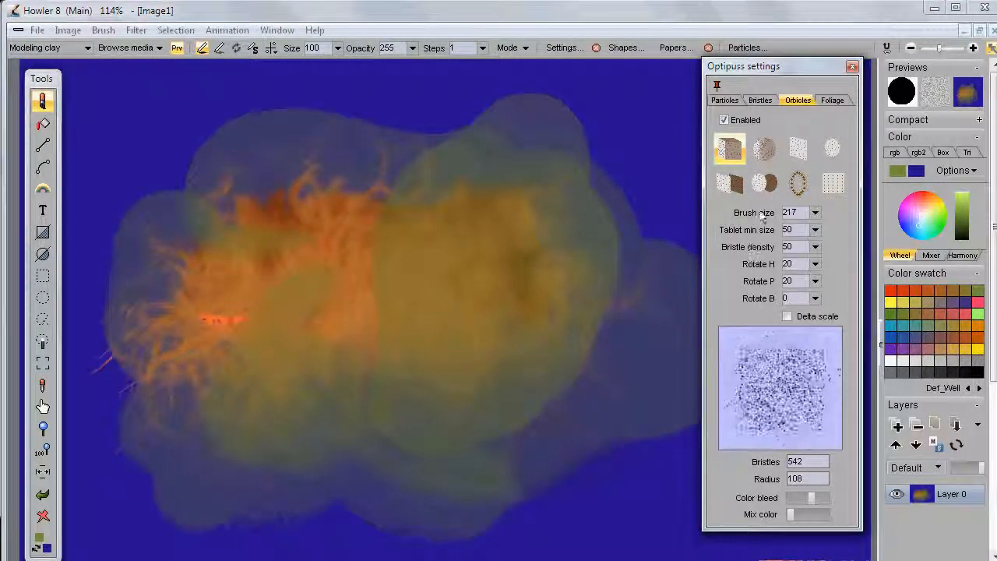
click(767, 185)
click(731, 186)
mouse_move(631, 187)
mouse_down()
mouse_move(608, 156)
mouse_move(246, 134)
mouse_move(389, 323)
mouse_move(685, 249)
mouse_up()
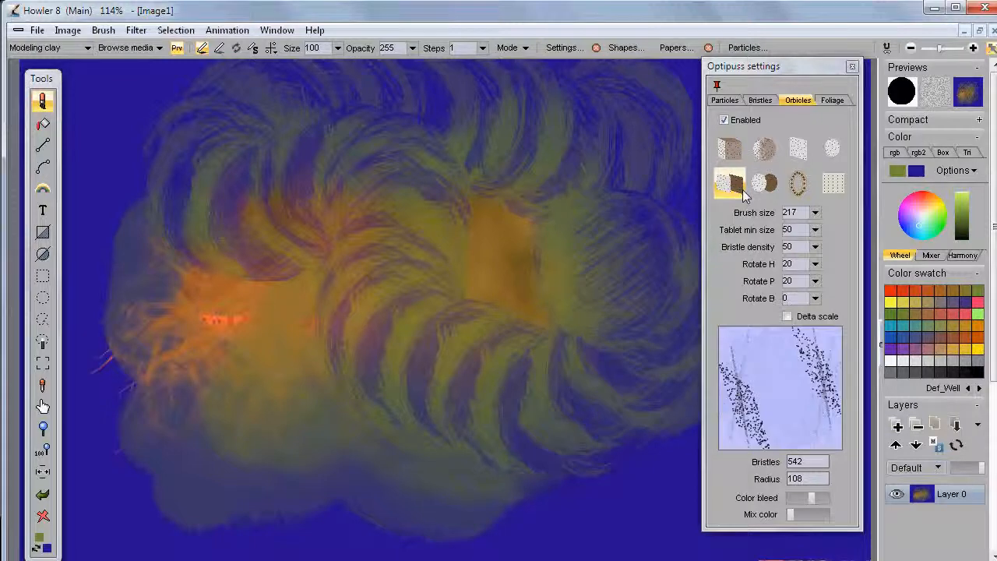
- Paint over the canvas with the beaded ring orbicle shape, and continue smearing the paint with the dotted grid shape
click(797, 184)
mouse_move(465, 374)
mouse_down()
mouse_move(151, 383)
mouse_move(319, 211)
mouse_move(600, 276)
mouse_up()
click(840, 192)
mouse_move(466, 182)
mouse_down()
mouse_move(605, 218)
mouse_move(556, 382)
mouse_move(297, 402)
mouse_move(436, 336)
mouse_move(232, 408)
mouse_up()
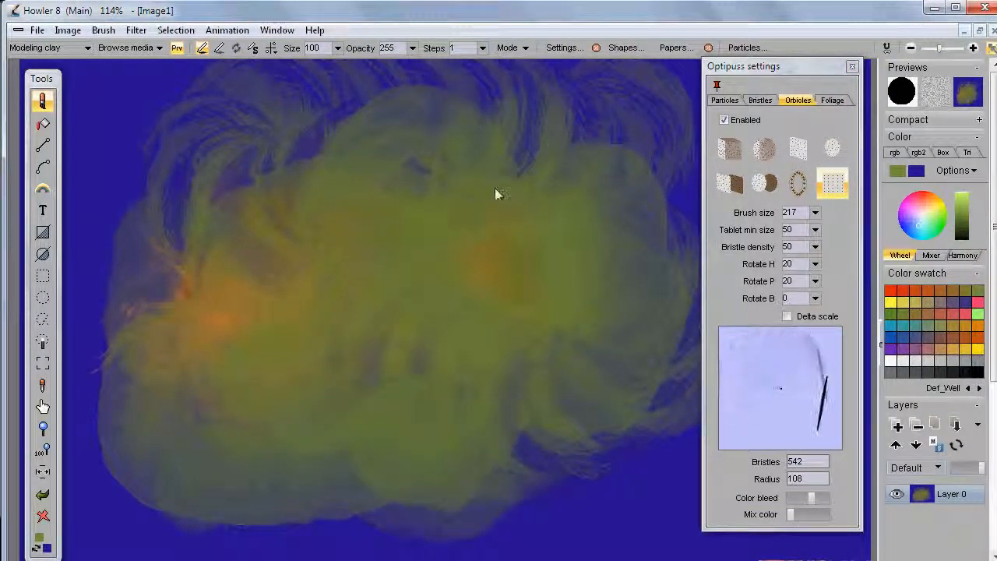
mouse_move(187, 172)
mouse_down()
mouse_move(292, 191)
mouse_move(490, 127)
mouse_move(548, 171)
mouse_move(561, 296)
mouse_up()
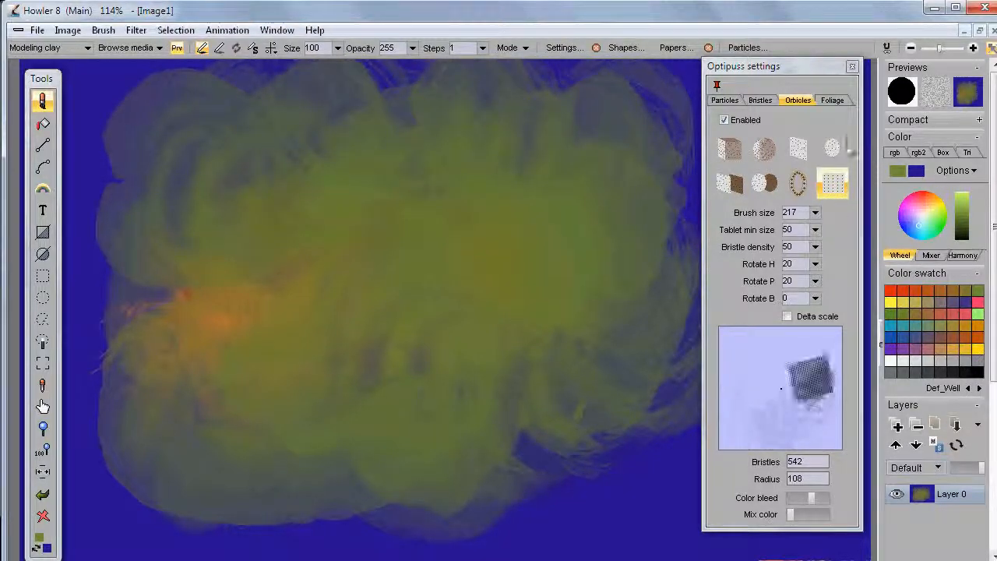
- Examine the parameters and split types of rule 1 in the foliage rules library, leaving the values as they are
click(833, 100)
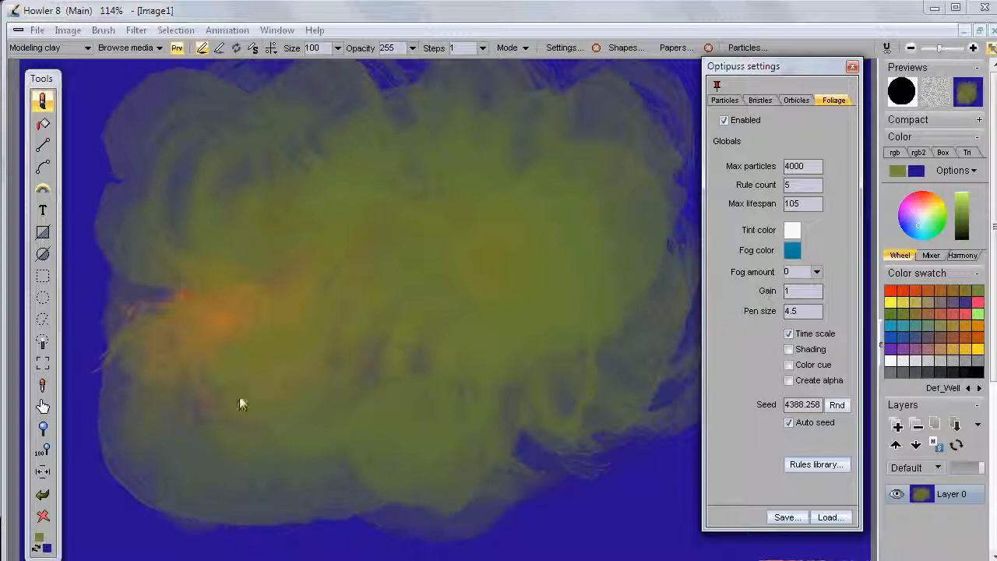
click(807, 464)
drag(624, 241, 291, 94)
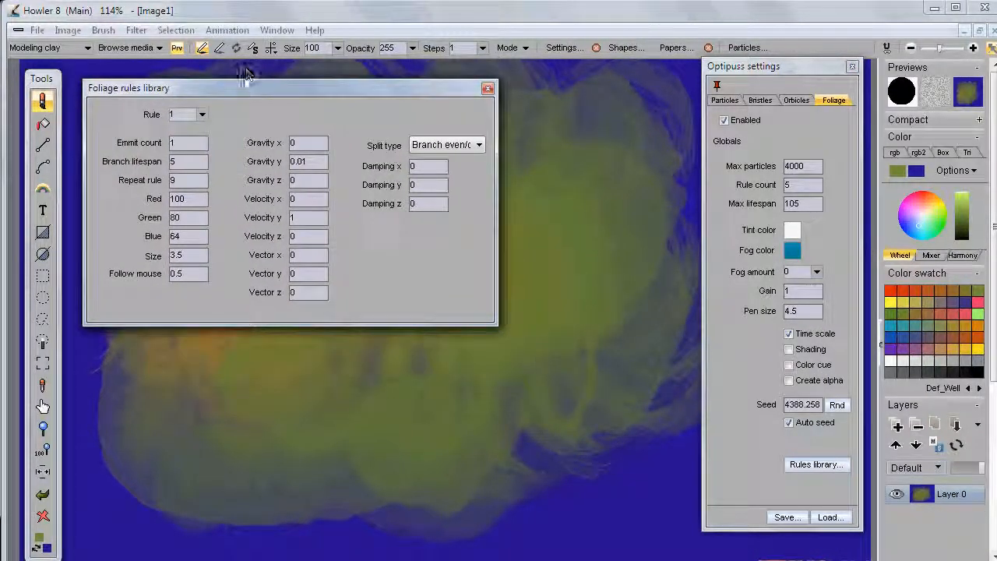
mouse_move(231, 90)
mouse_down()
mouse_move(234, 138)
mouse_move(225, 101)
mouse_up()
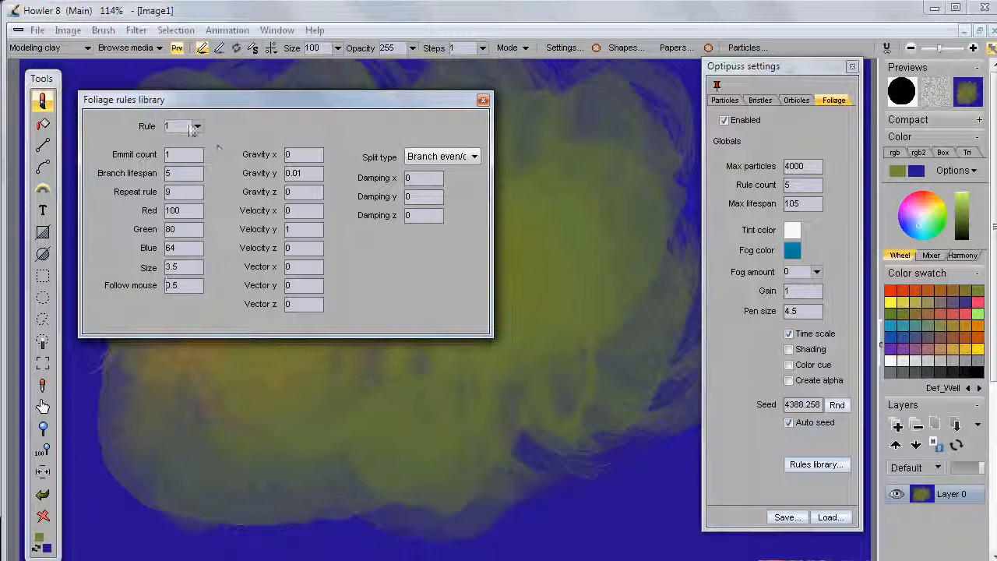
click(198, 127)
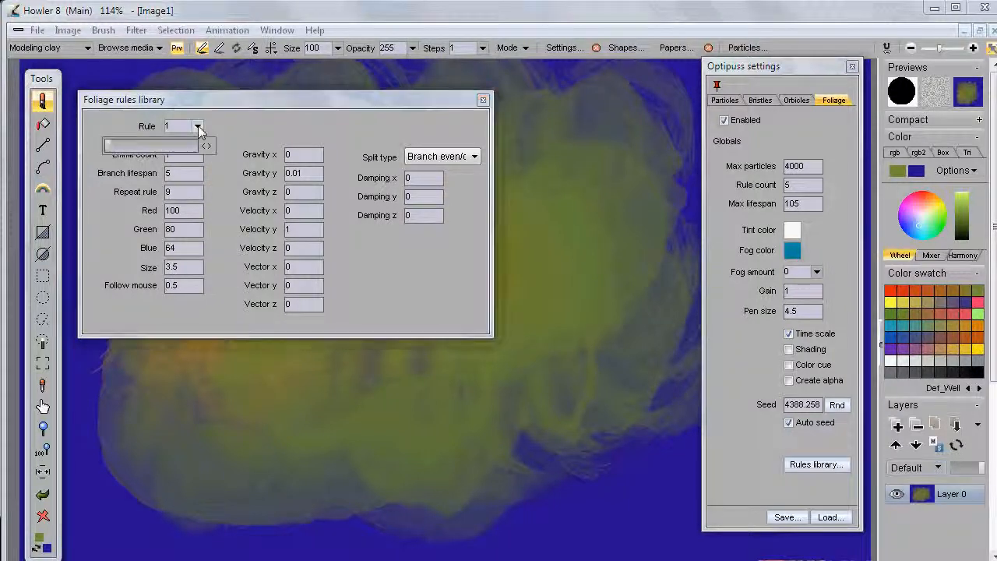
mouse_move(116, 148)
mouse_down()
mouse_move(165, 147)
mouse_move(113, 146)
mouse_up()
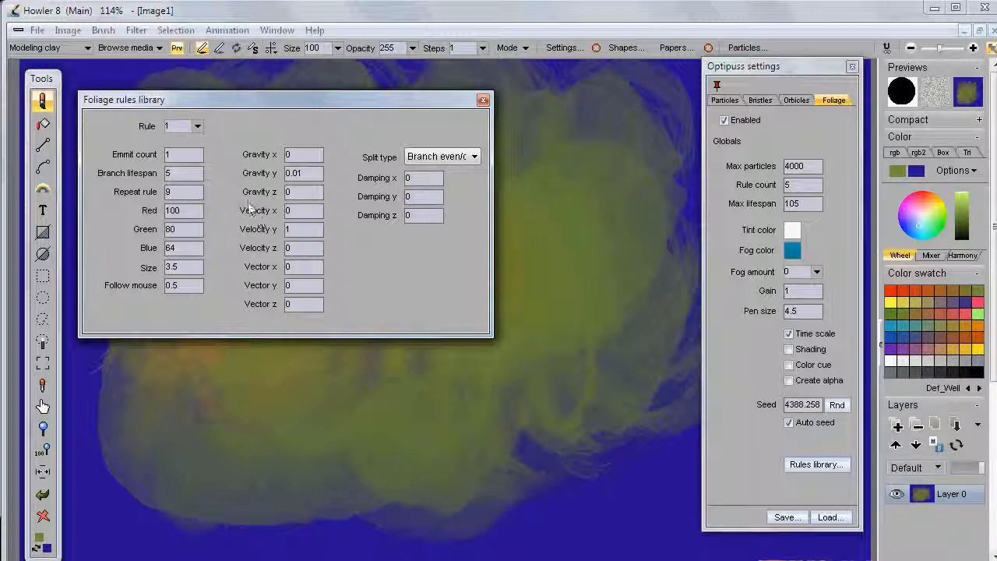
click(459, 155)
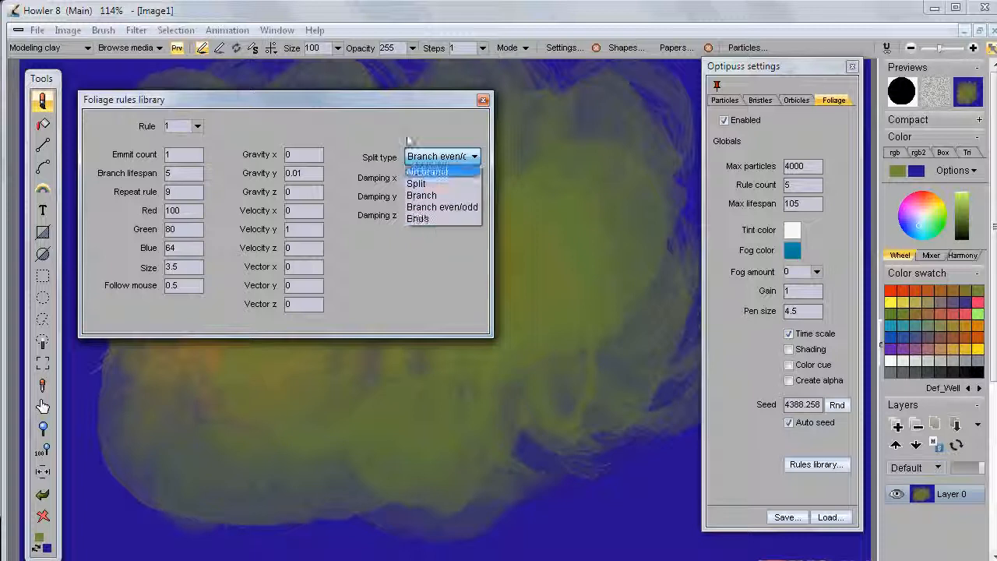
click(336, 117)
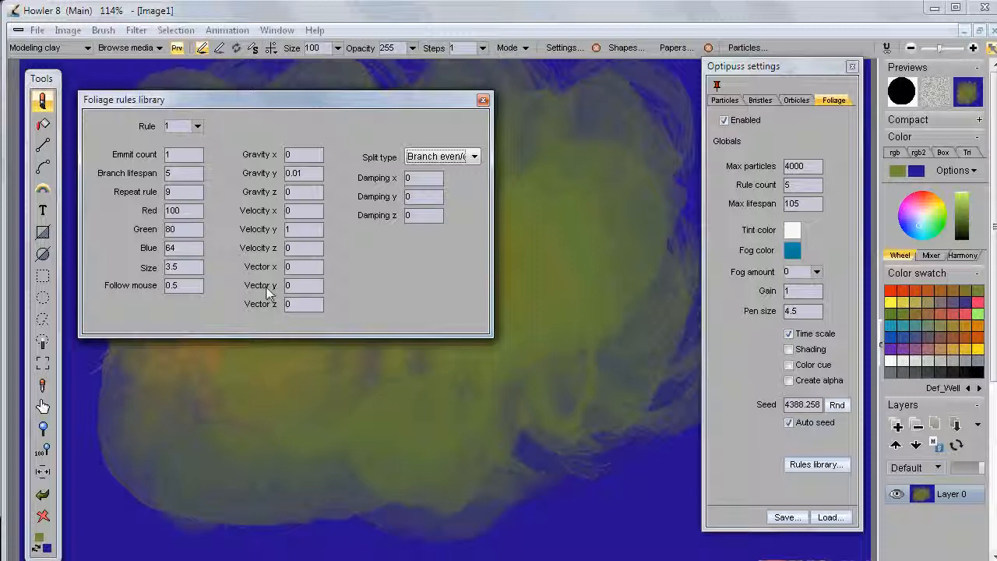
click(484, 102)
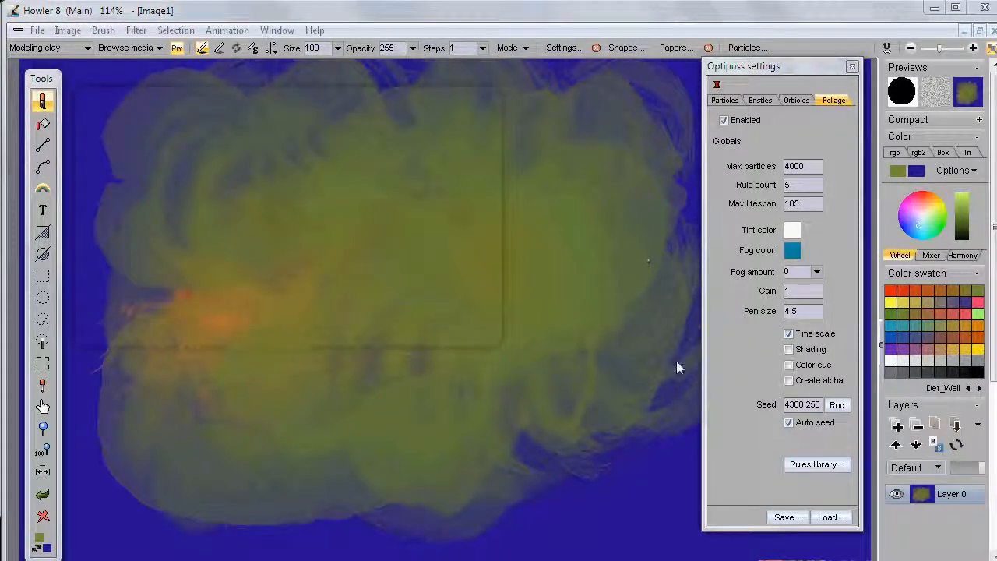
- Load the weed 01.fol foliage preset and paint a branching green plant in the lower-left part of the canvas
click(830, 518)
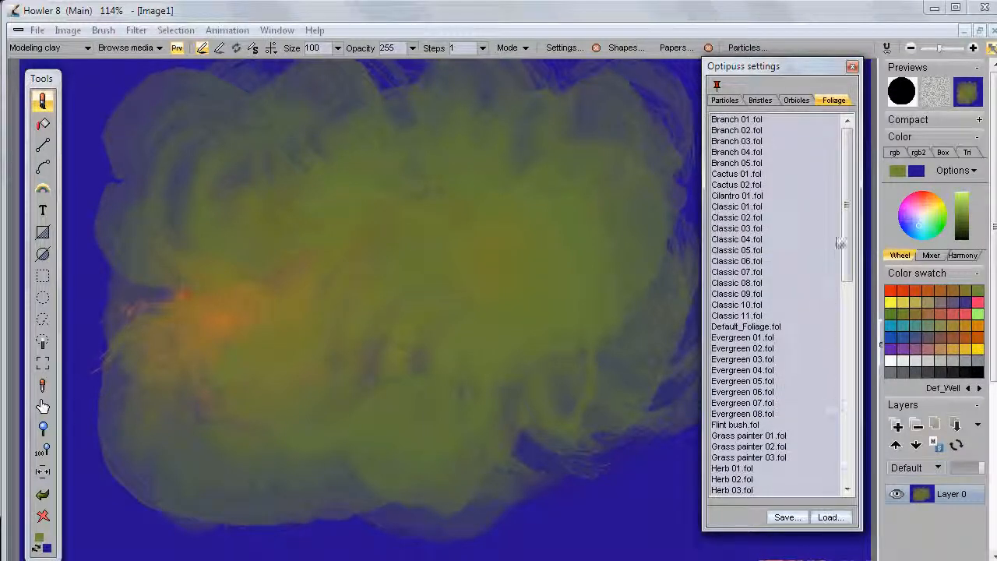
drag(850, 232, 862, 416)
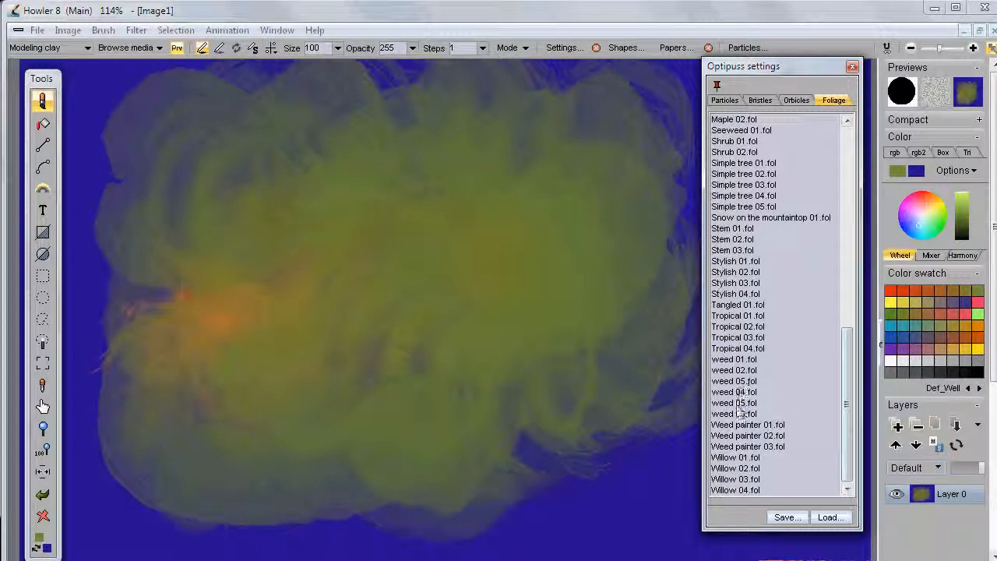
click(730, 364)
drag(143, 453, 297, 419)
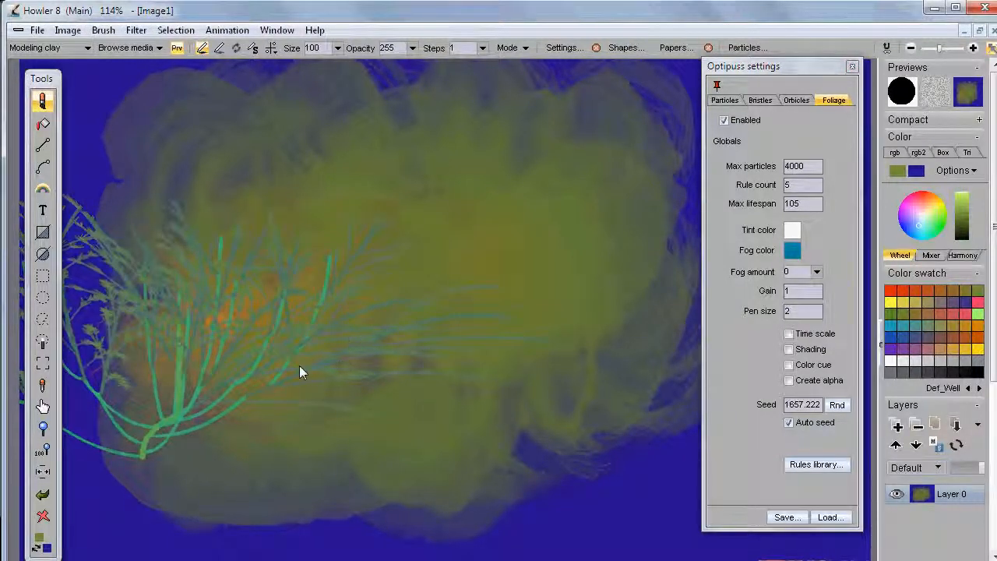
- Clear the canvas, change both the primary and secondary colors to pale pink, and clear again to a pale pink background
click(43, 519)
click(924, 220)
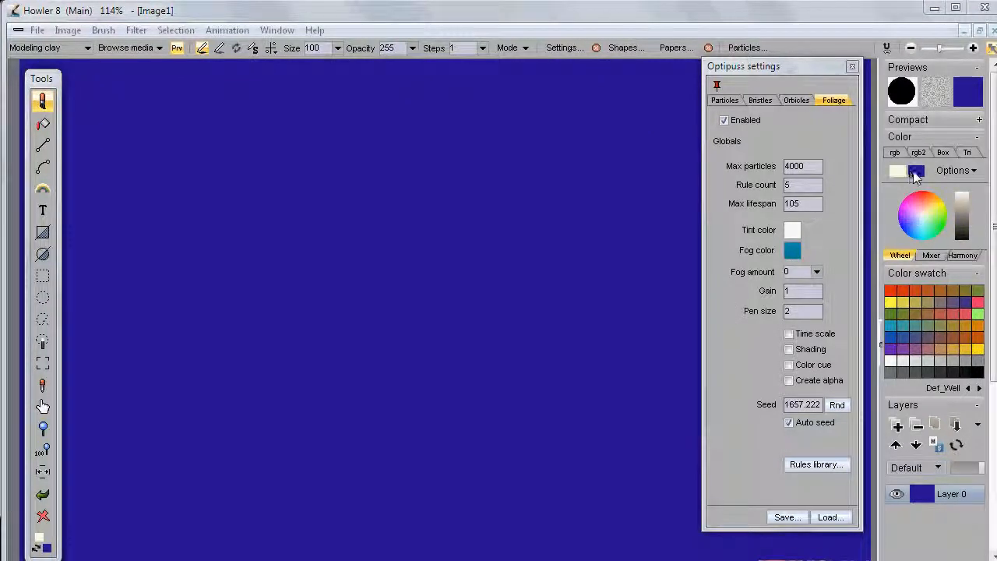
click(920, 173)
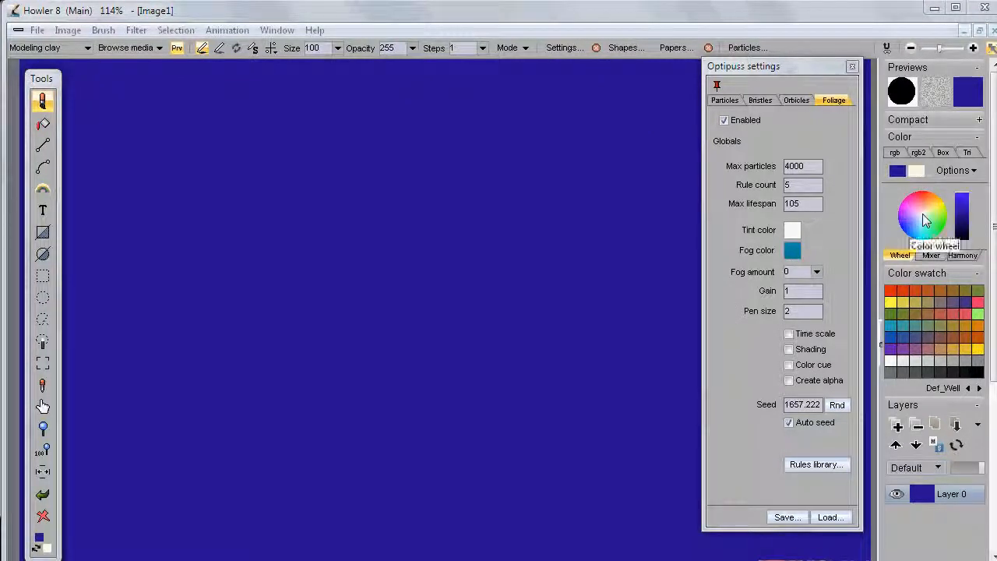
click(923, 213)
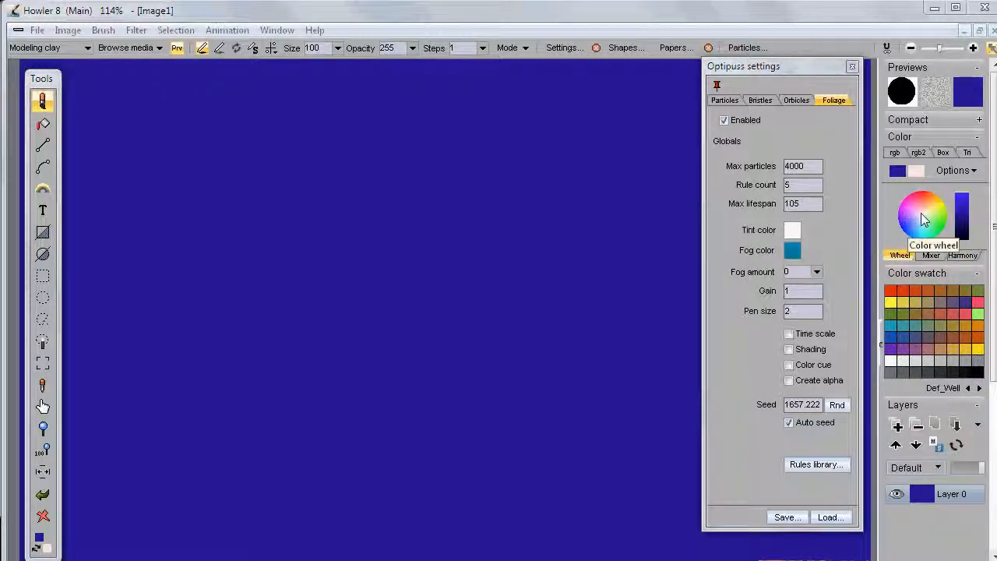
mouse_move(932, 225)
mouse_down()
mouse_move(940, 212)
mouse_move(923, 213)
mouse_up()
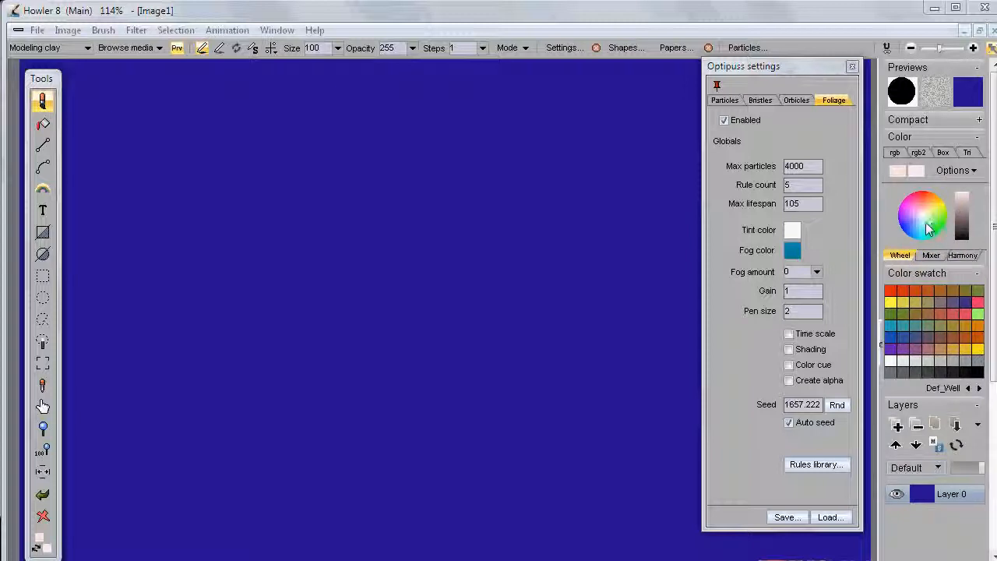
click(43, 516)
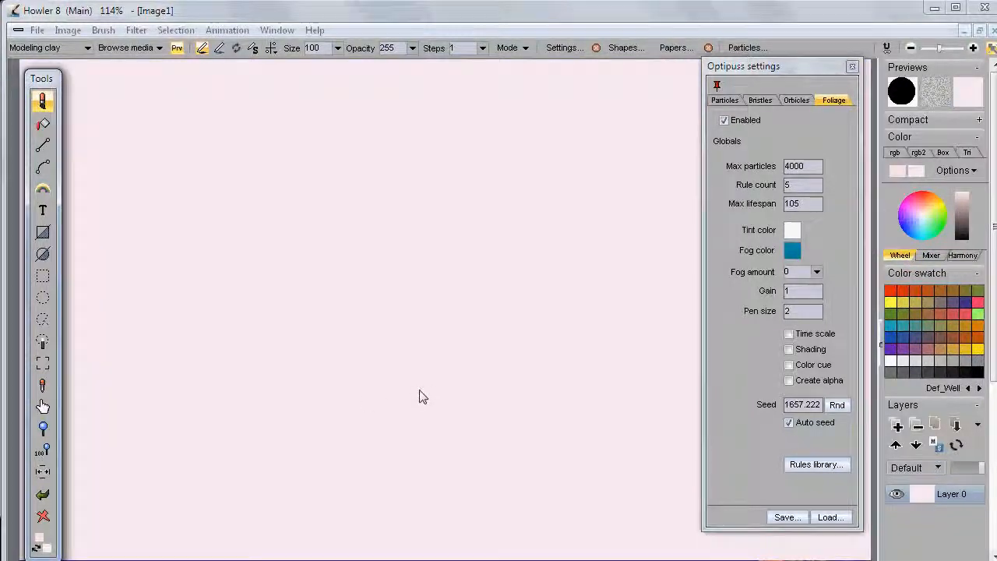
- Load the Willow 04.fol foliage preset and place two red-leaved willow trees side by side on the canvas
click(829, 517)
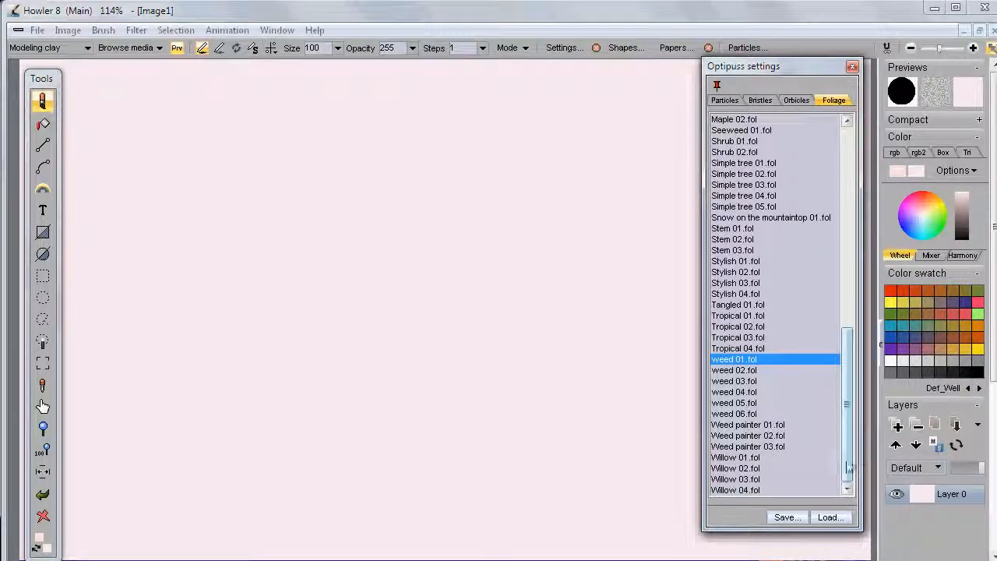
double_click(737, 491)
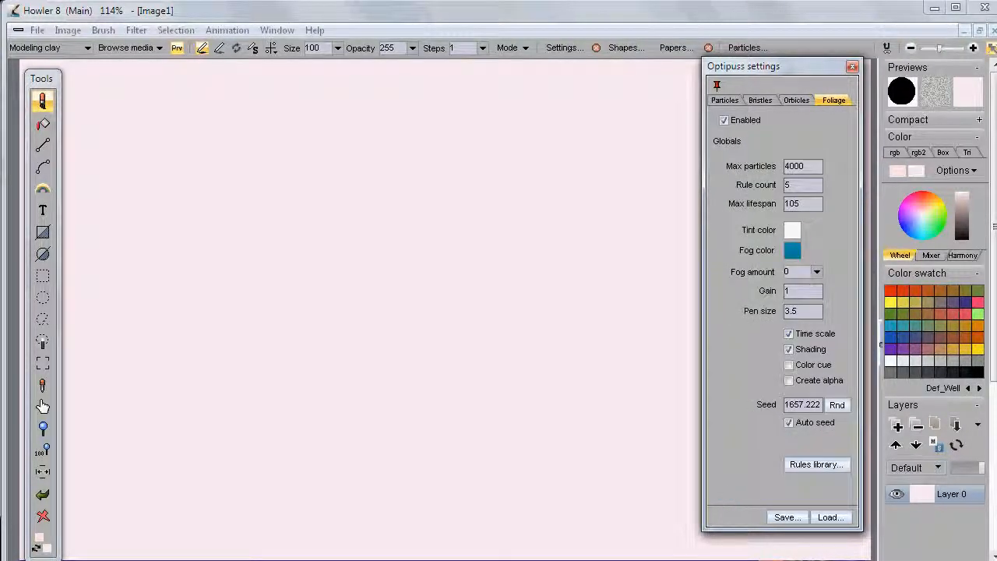
click(256, 489)
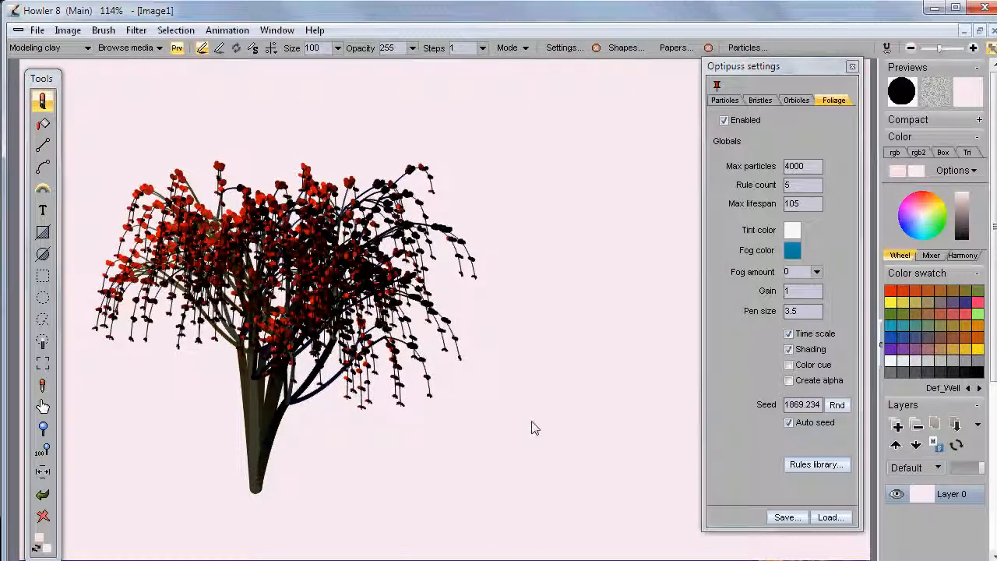
click(588, 484)
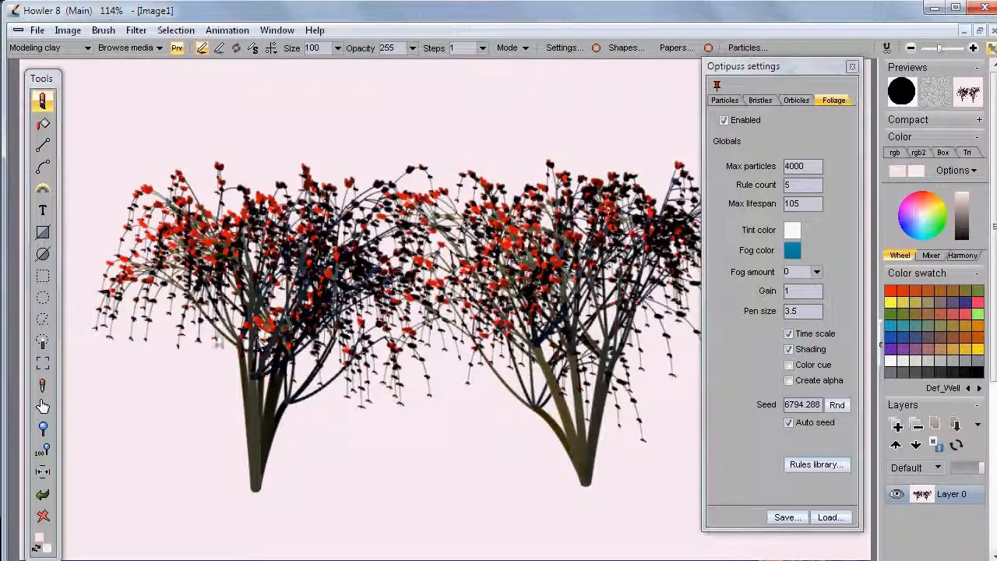
- Clear the canvas and place two overlapping willow trees on its left side, the second one slightly higher
click(41, 516)
click(115, 506)
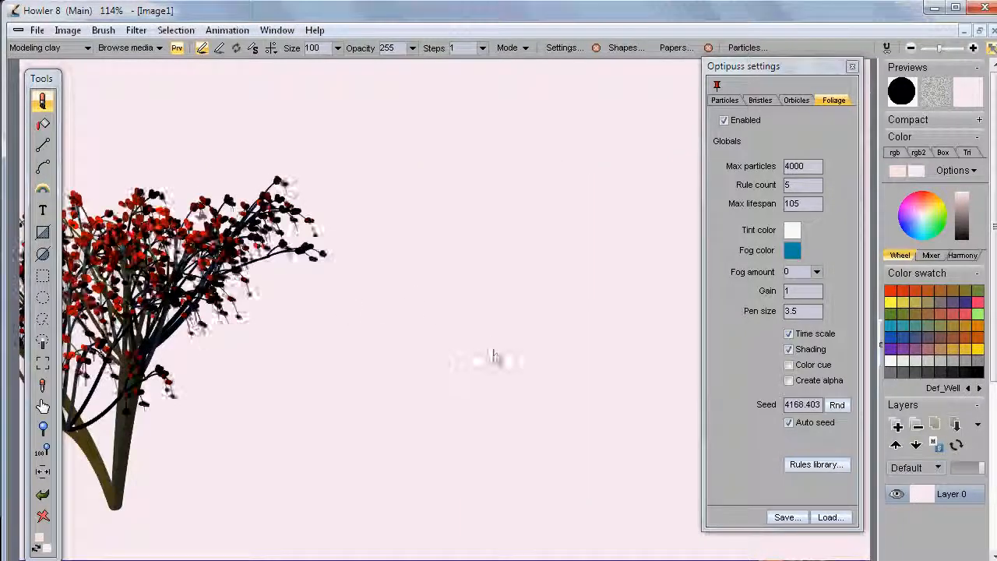
click(272, 426)
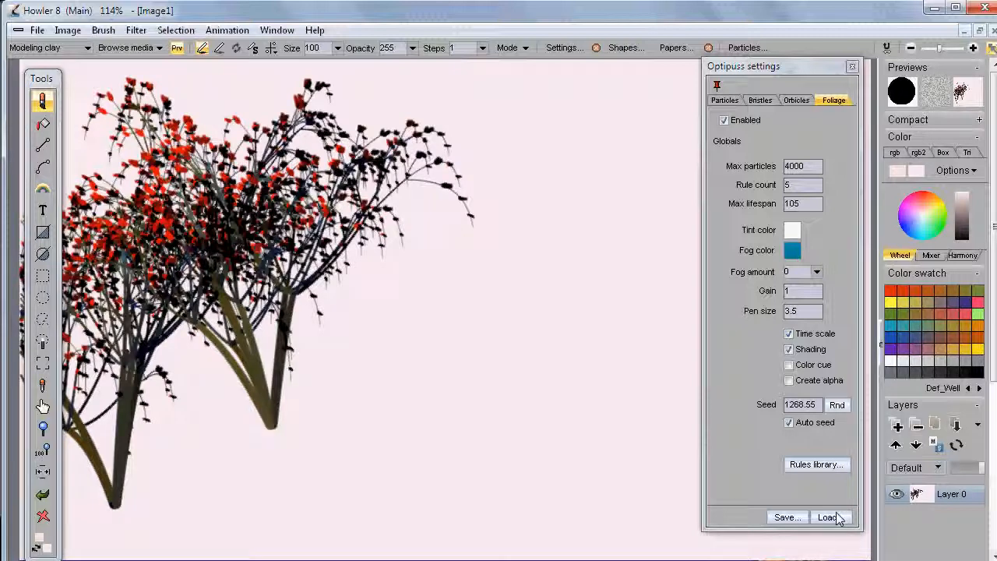
- Load the Stylish 04.fol foliage preset and place one bare tree beside the red-leaved willows
click(831, 519)
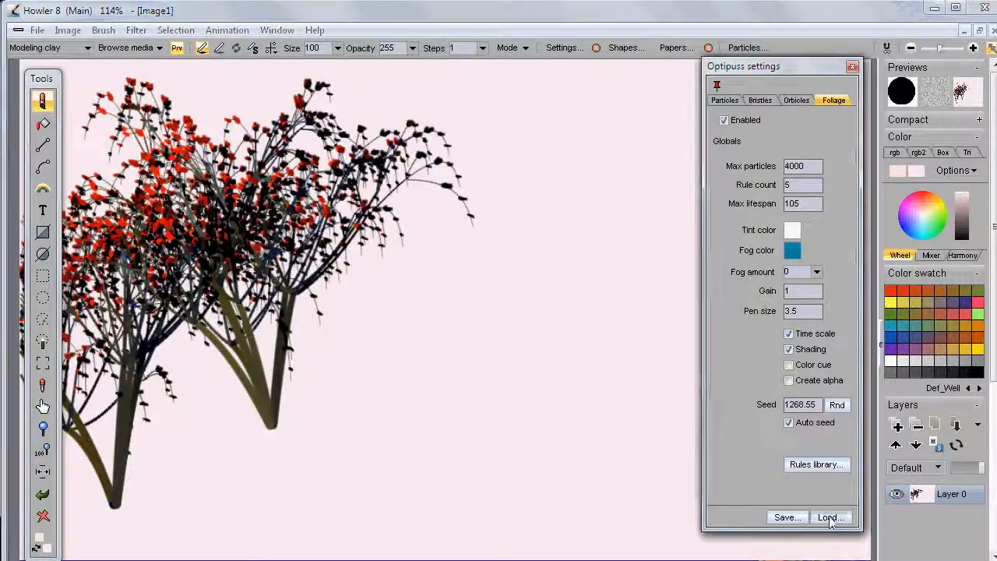
scroll(846, 319, up, 2)
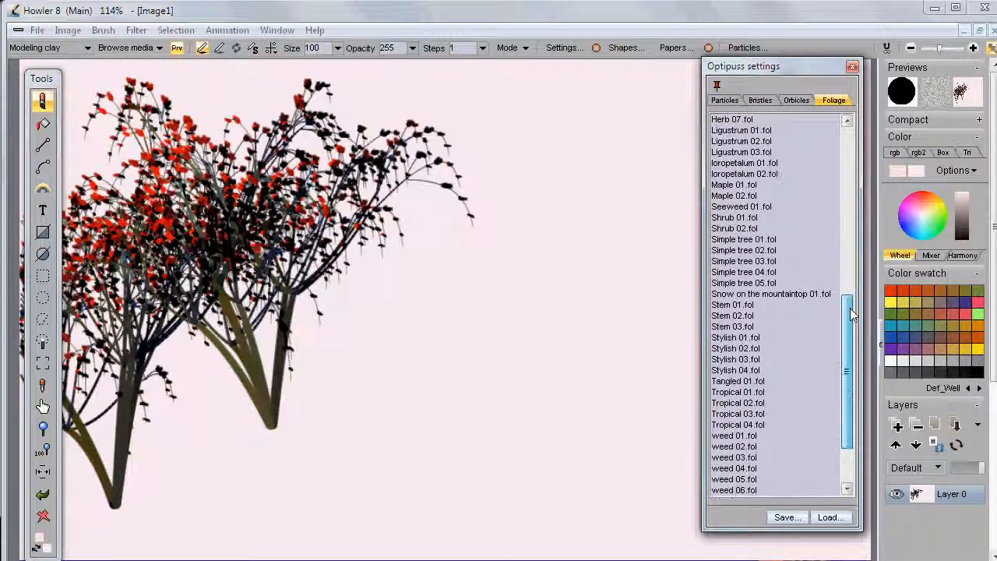
click(728, 374)
click(420, 438)
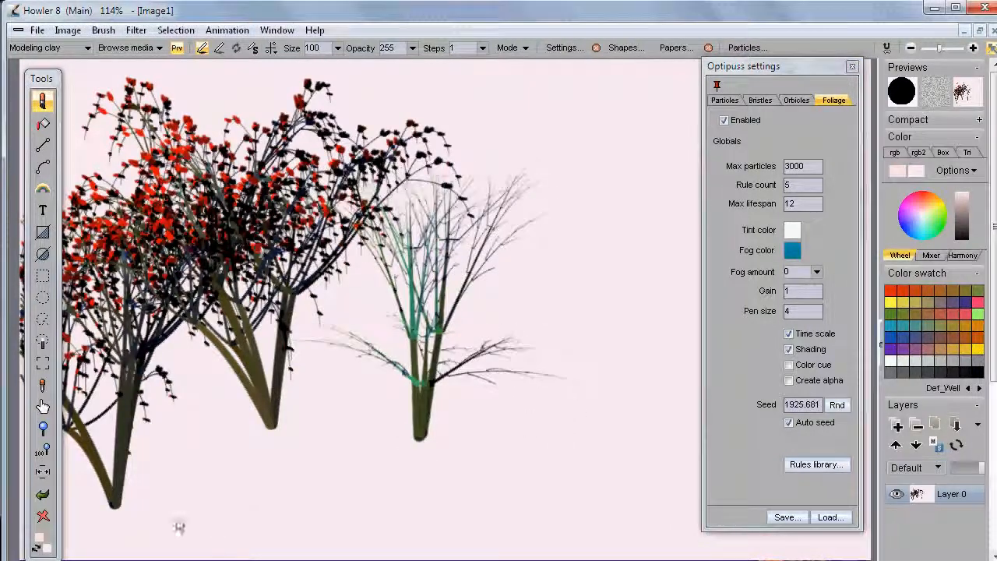
- Clear the canvas and place four bare trees in a row across its lower part
click(45, 515)
click(223, 522)
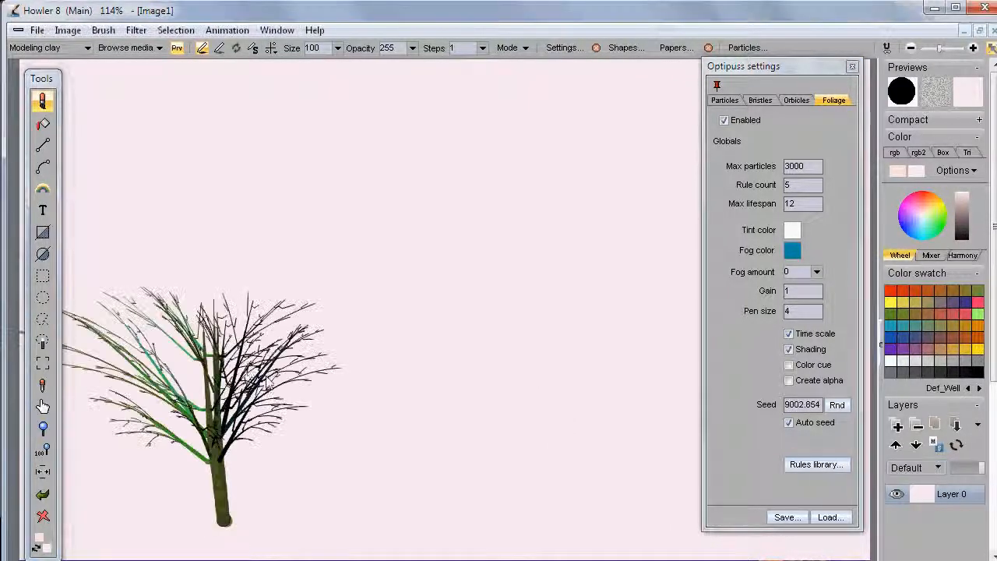
click(360, 487)
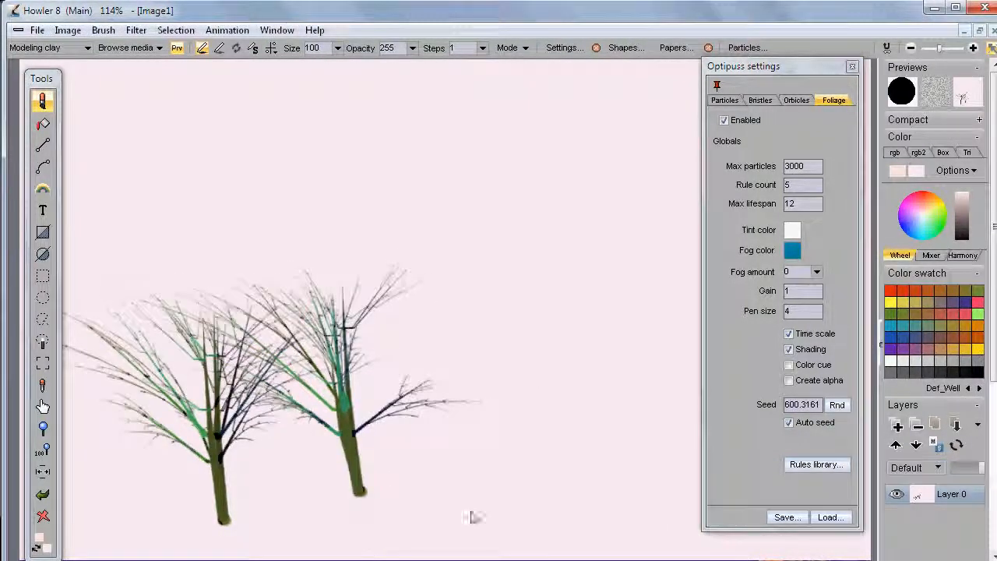
click(472, 516)
click(288, 501)
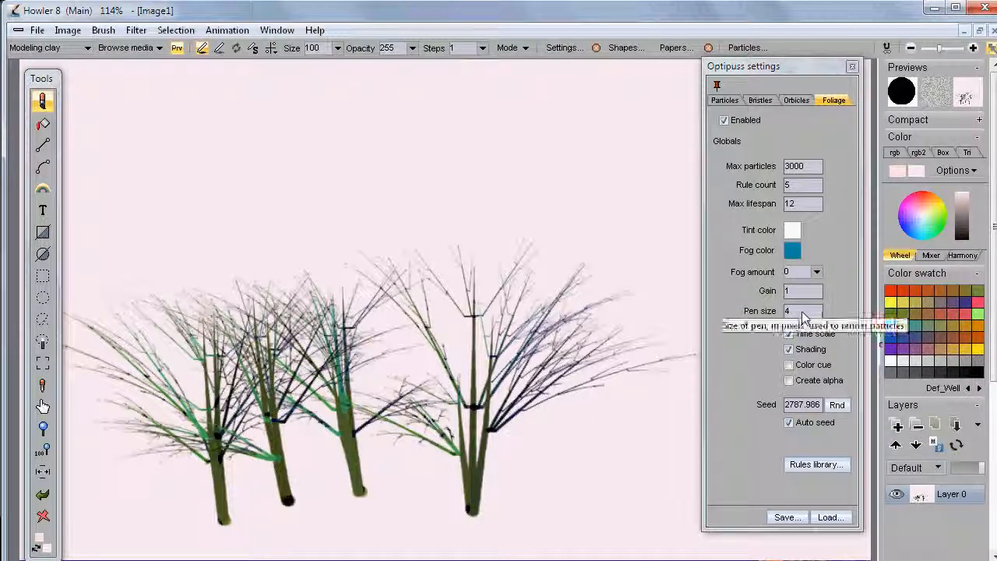
- Load the Ligustrum 02.fol foliage preset and paint a leafy green plant over the bare trees
drag(800, 310, 783, 313)
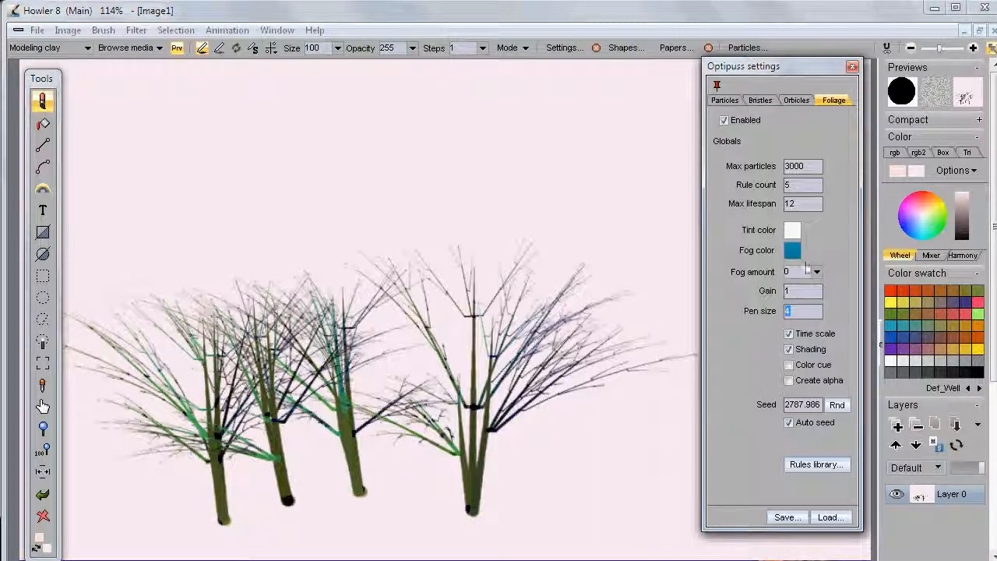
click(830, 517)
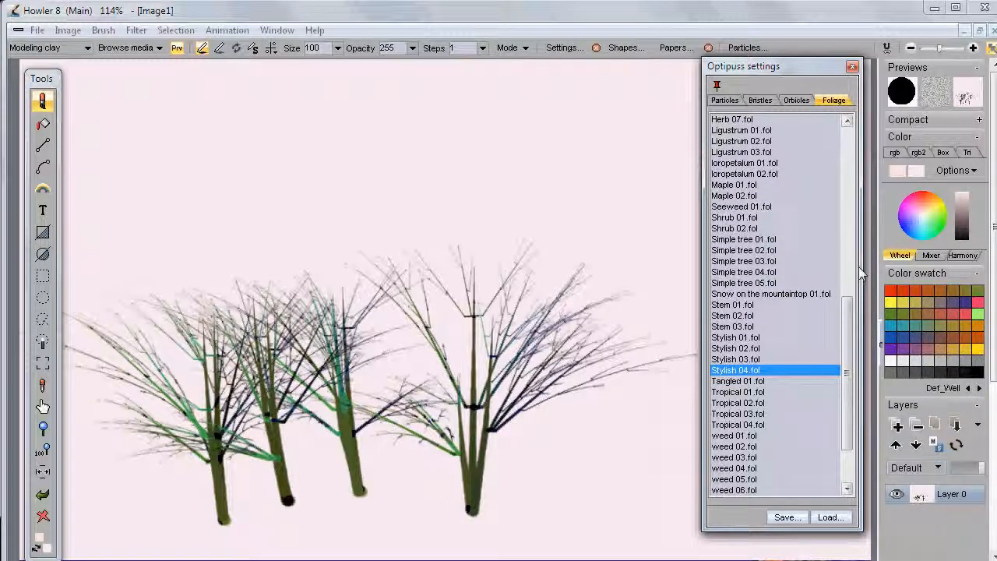
drag(853, 324, 854, 257)
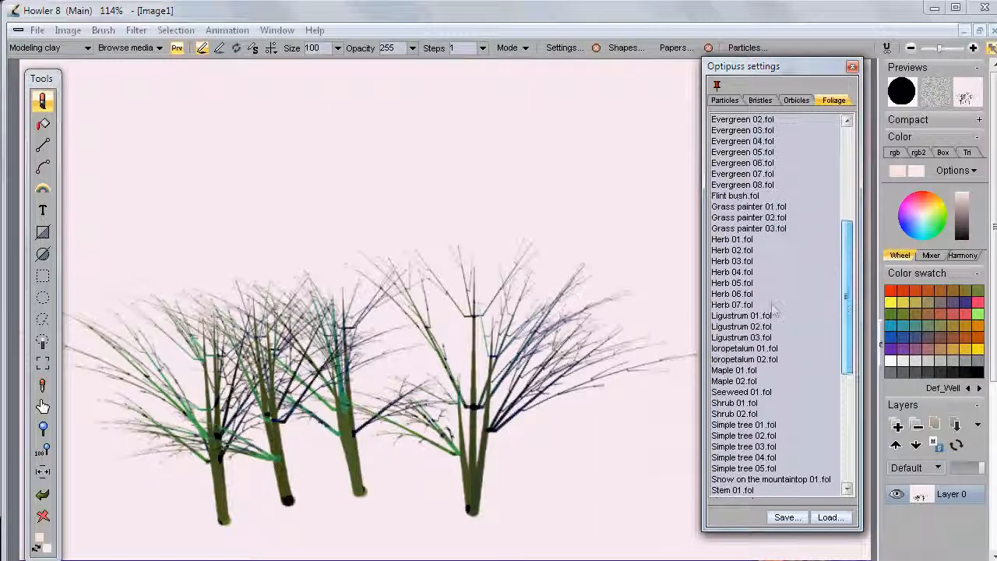
click(720, 331)
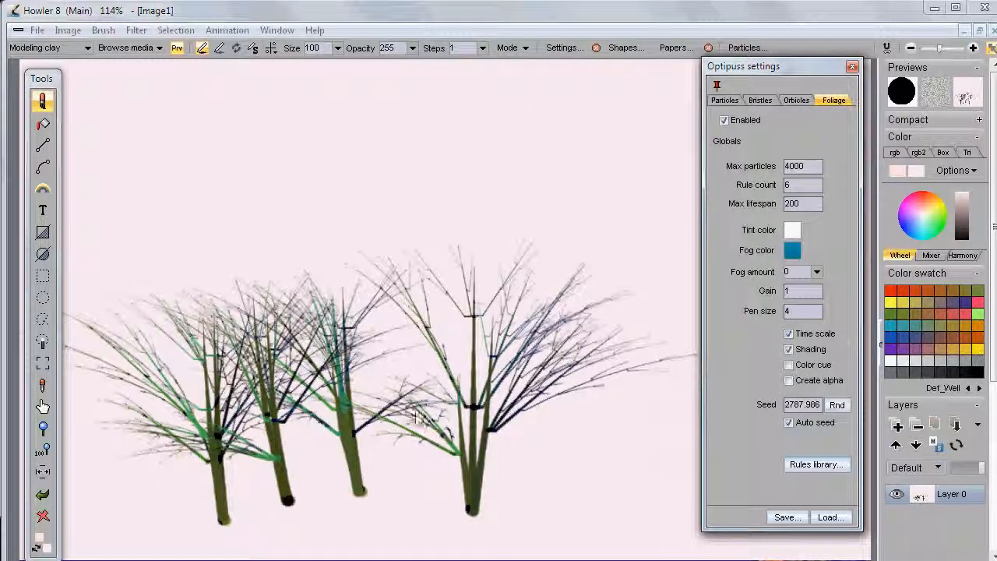
drag(416, 413, 427, 315)
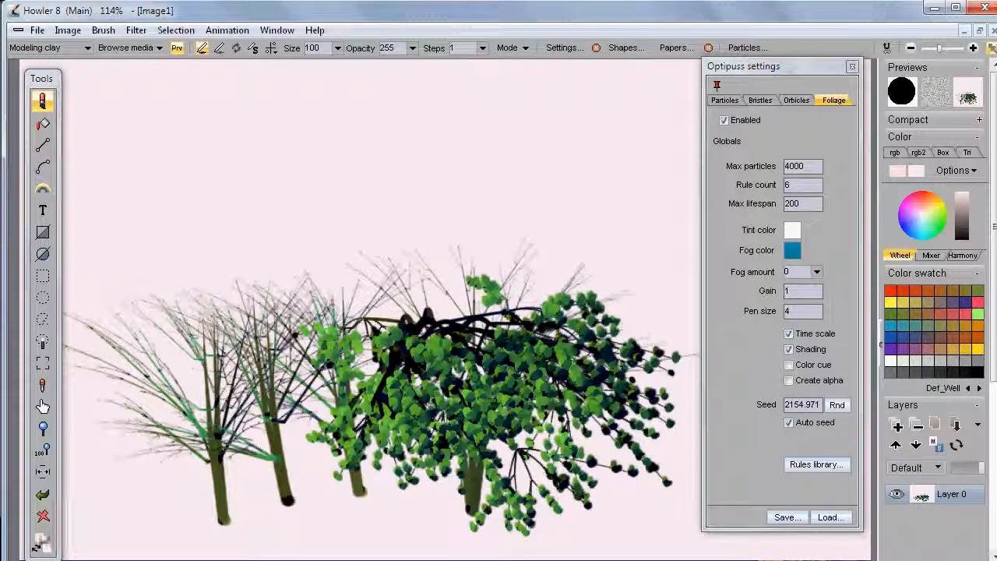
- Clear the canvas and paint two large leafy ligustrum plants with their crowns overlapping
click(43, 516)
drag(159, 460, 430, 209)
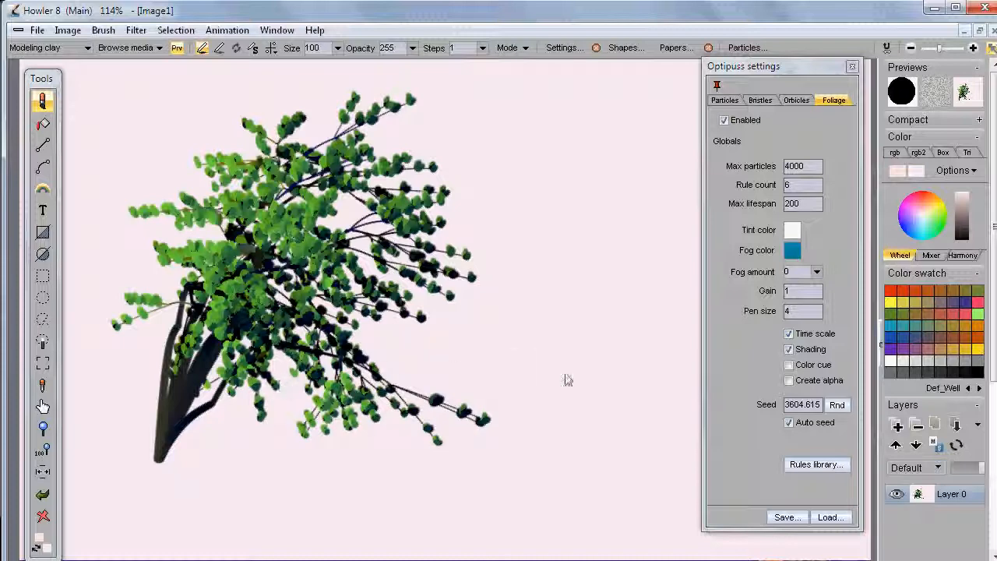
drag(568, 379, 581, 163)
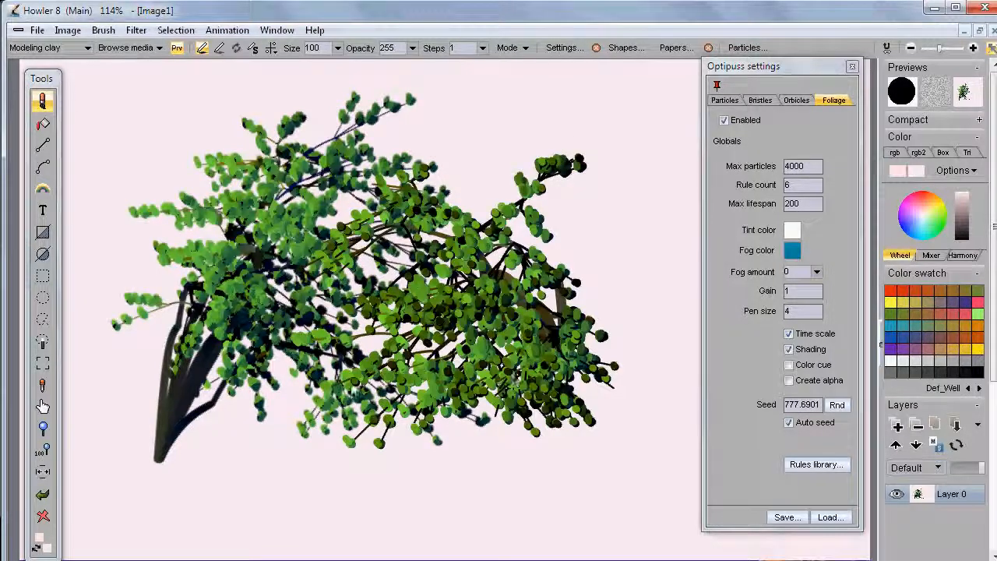
- Clear the canvas and paint five ligustrum plants spread over it, three along the lower part and two in the upper-left area
click(43, 516)
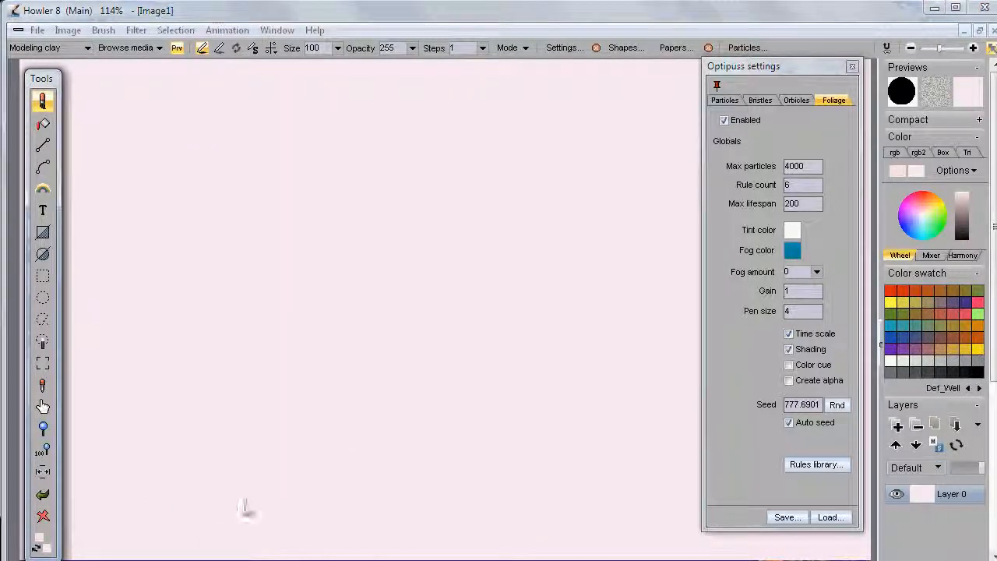
drag(222, 405, 137, 510)
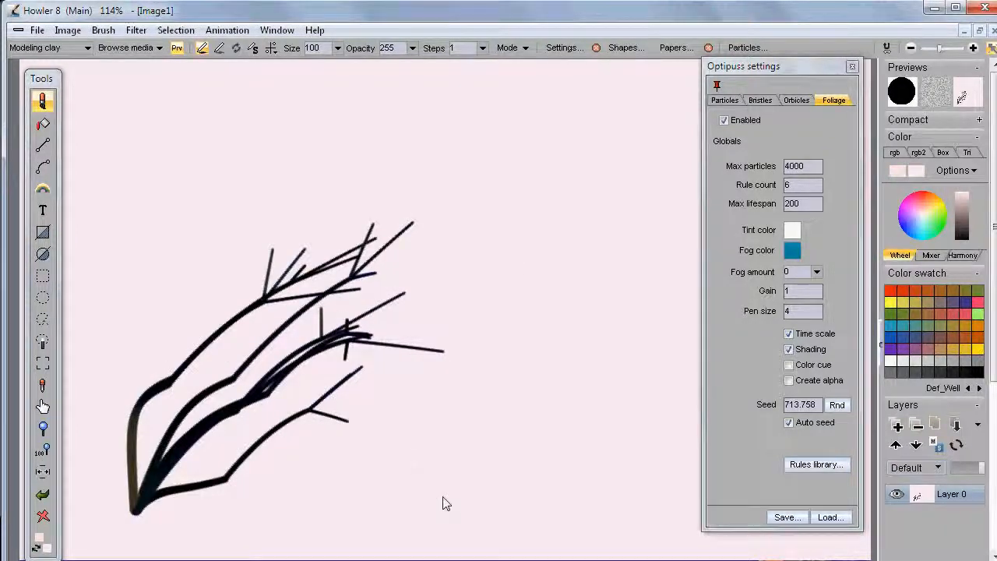
drag(444, 503, 452, 212)
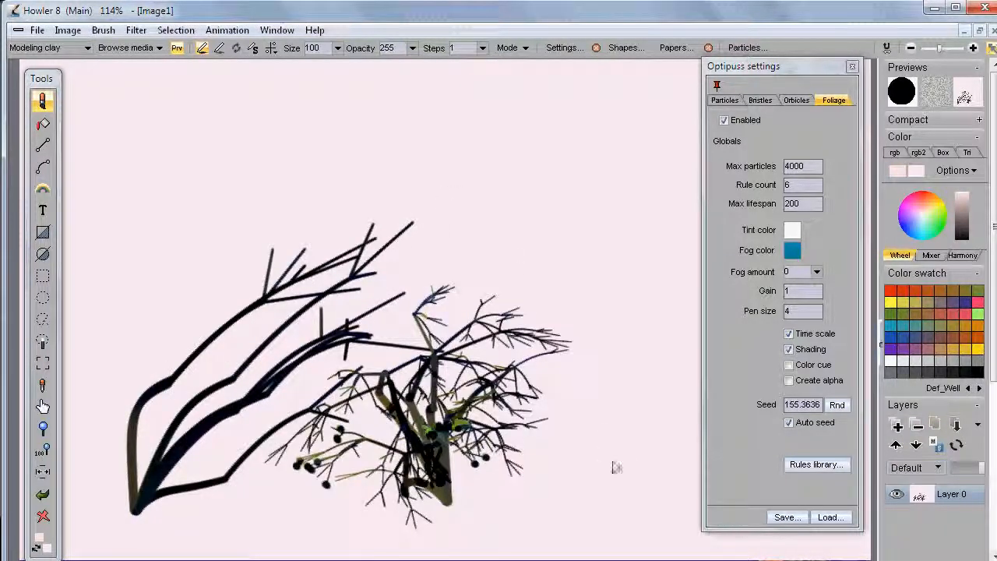
drag(614, 467, 294, 151)
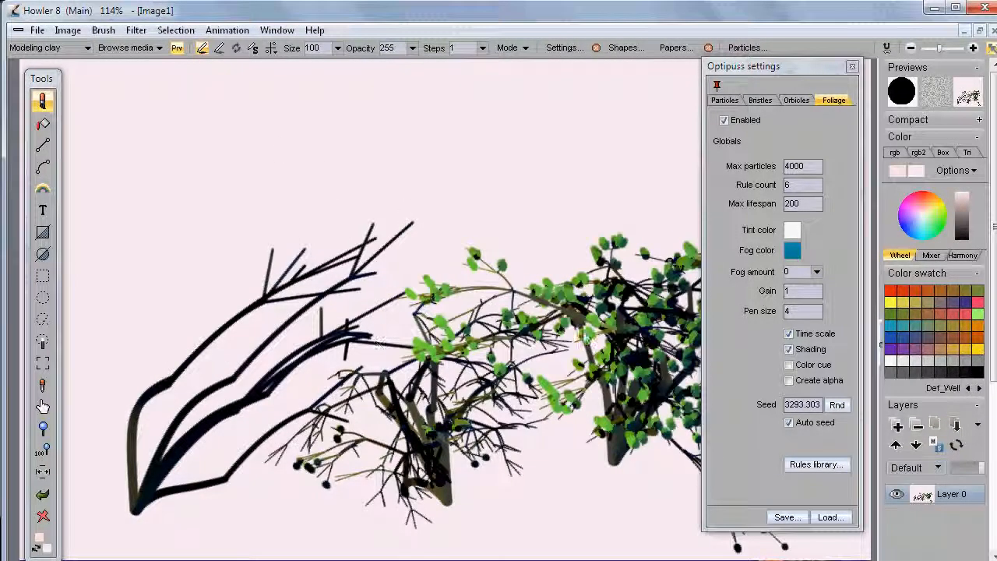
drag(201, 232, 546, 167)
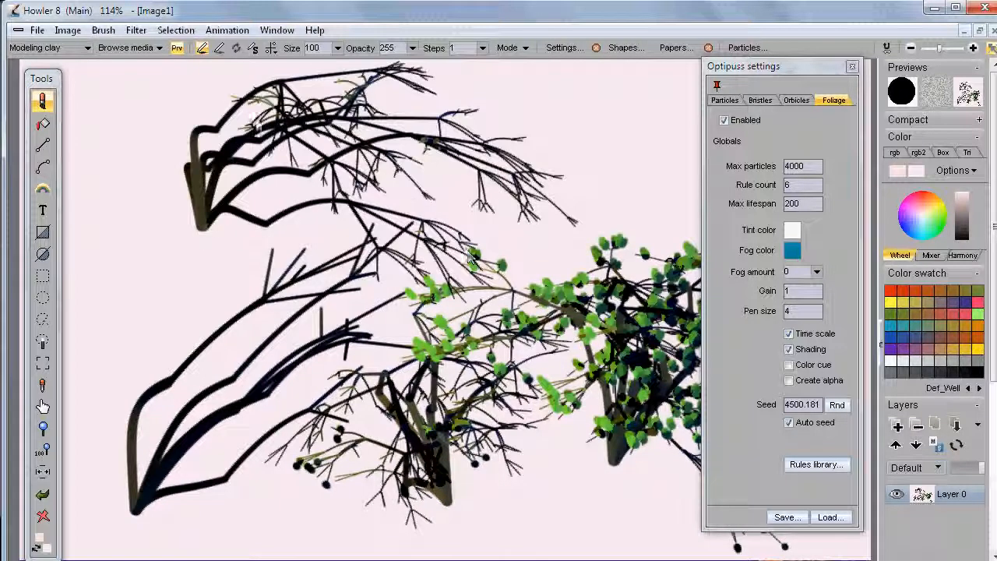
drag(169, 335, 117, 201)
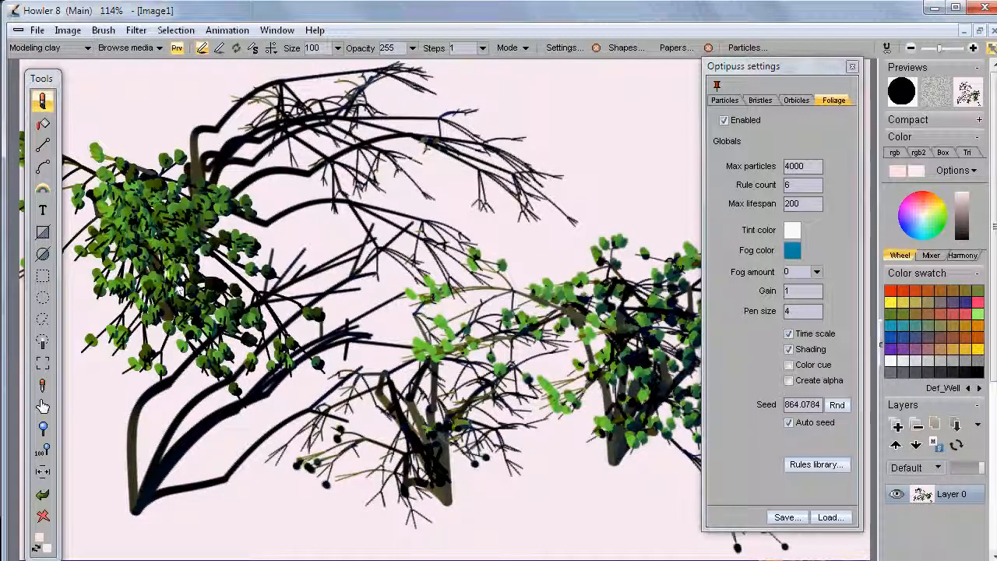
- Load the Simple tree 05.fol foliage preset, clear the canvas and paint one tall yellow-leaved tree in the middle
click(827, 518)
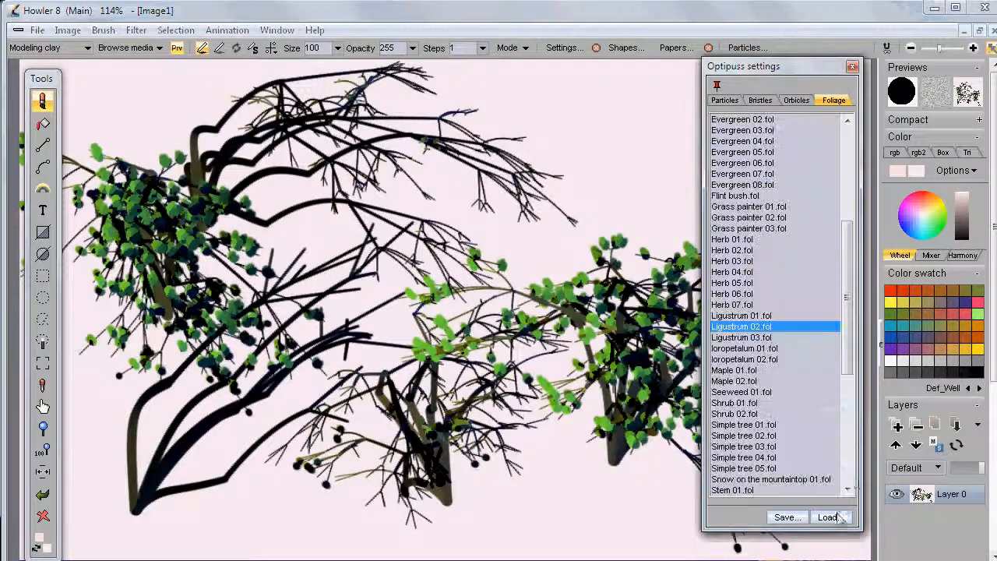
drag(847, 247, 852, 298)
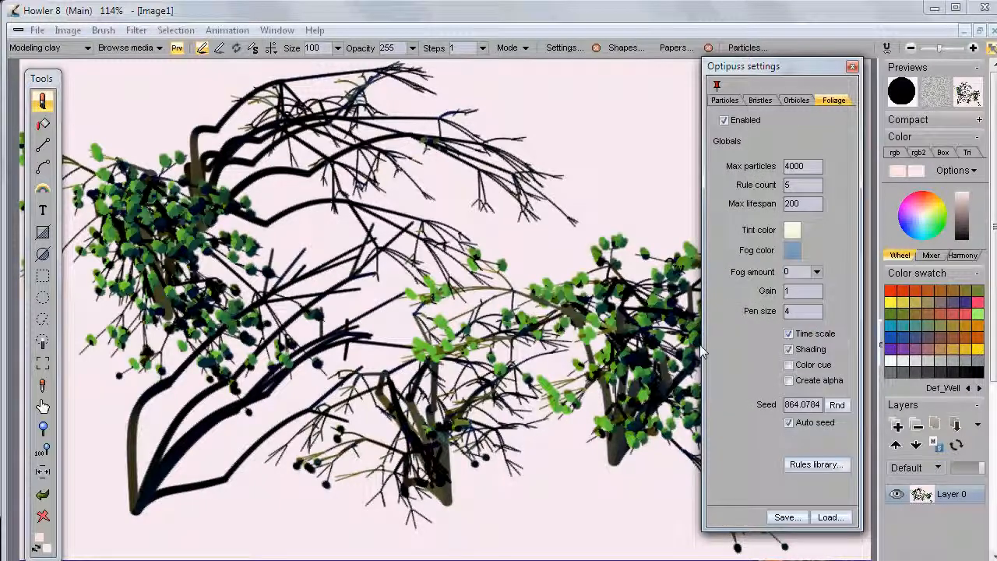
click(42, 517)
drag(398, 542, 501, 168)
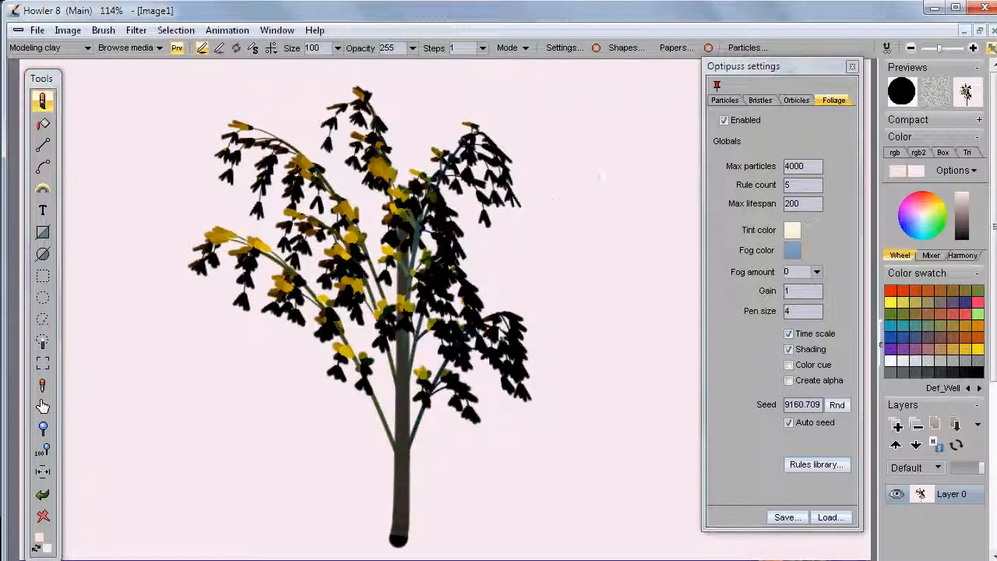
- Load the Shrub 01.fol foliage preset and paint a wide fine-branched shrub beside the yellow-leaved tree
click(831, 517)
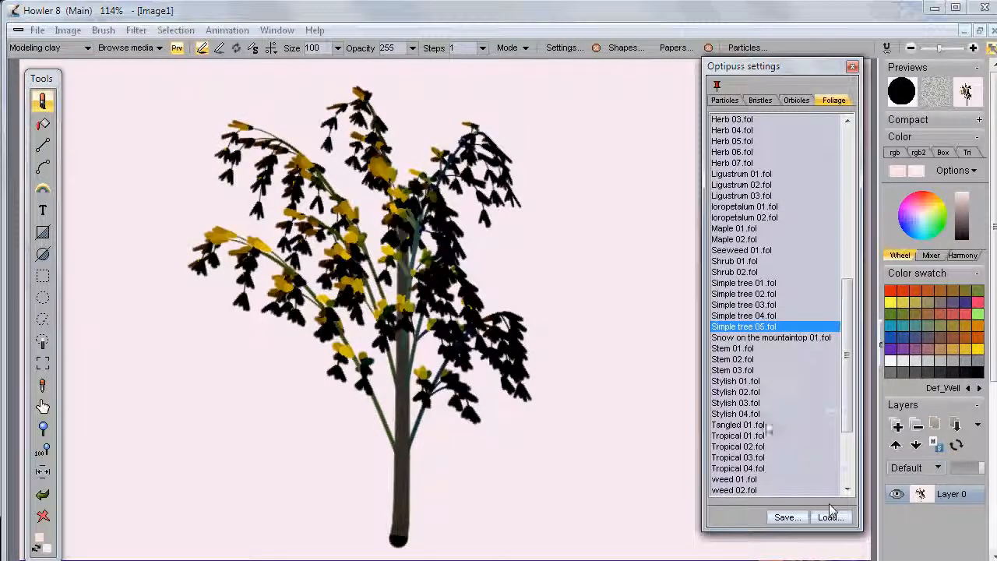
double_click(742, 262)
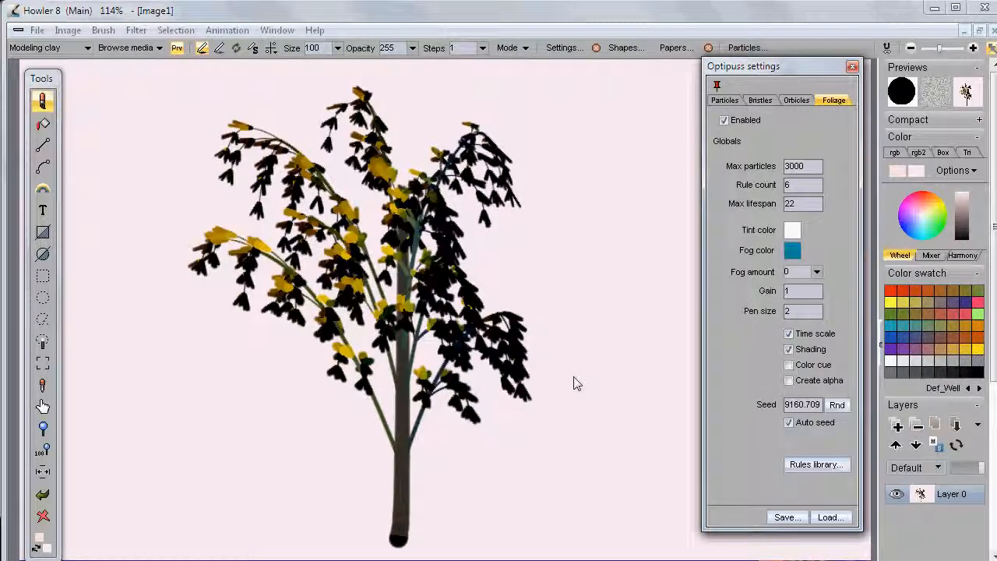
drag(555, 487, 559, 450)
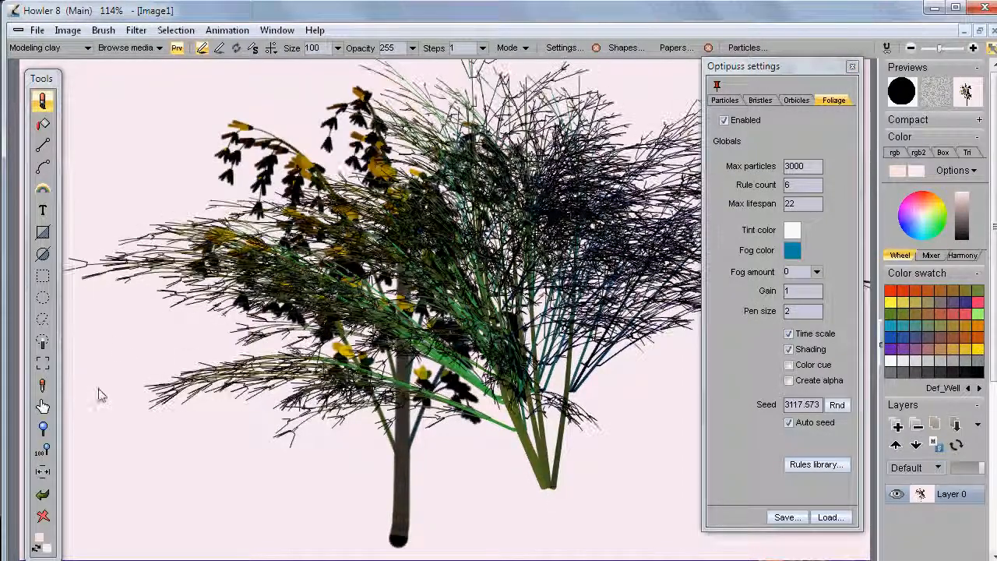
- Clear the canvas and paint two fine-branched shrubs side by side, one at the lower left and one near the center
click(42, 517)
drag(137, 536, 338, 390)
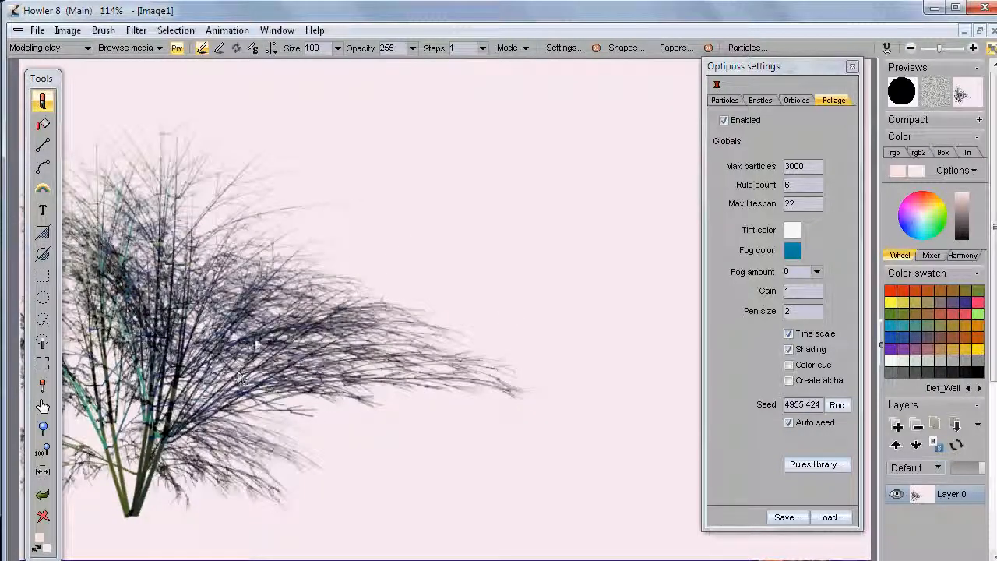
drag(399, 520, 499, 169)
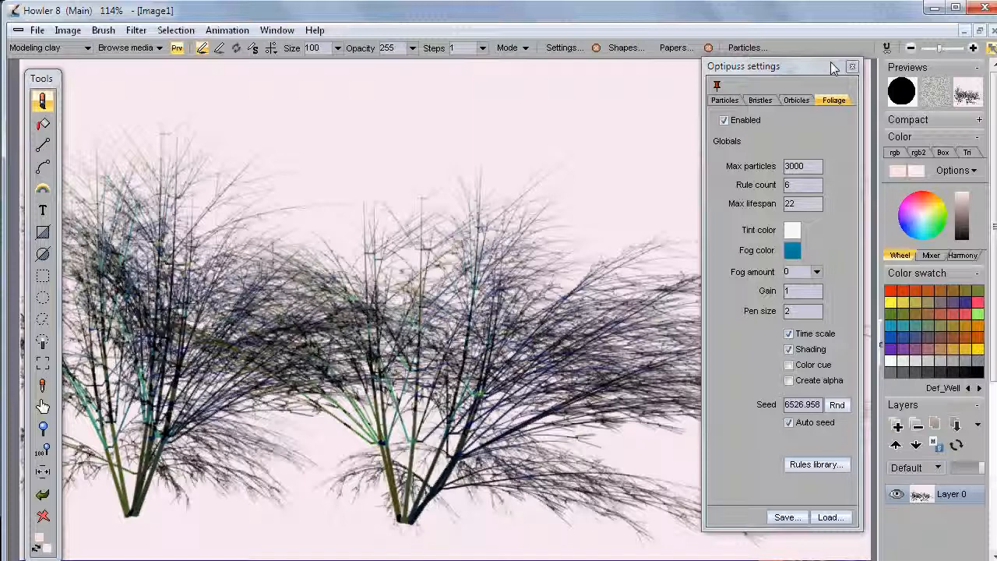
click(228, 30)
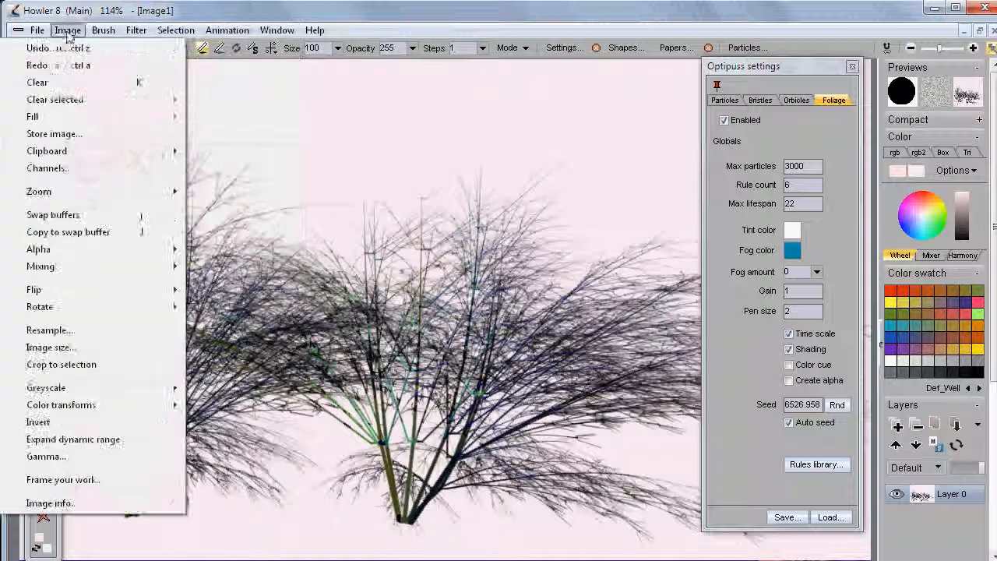
mouse_move(36, 31)
mouse_move(55, 170)
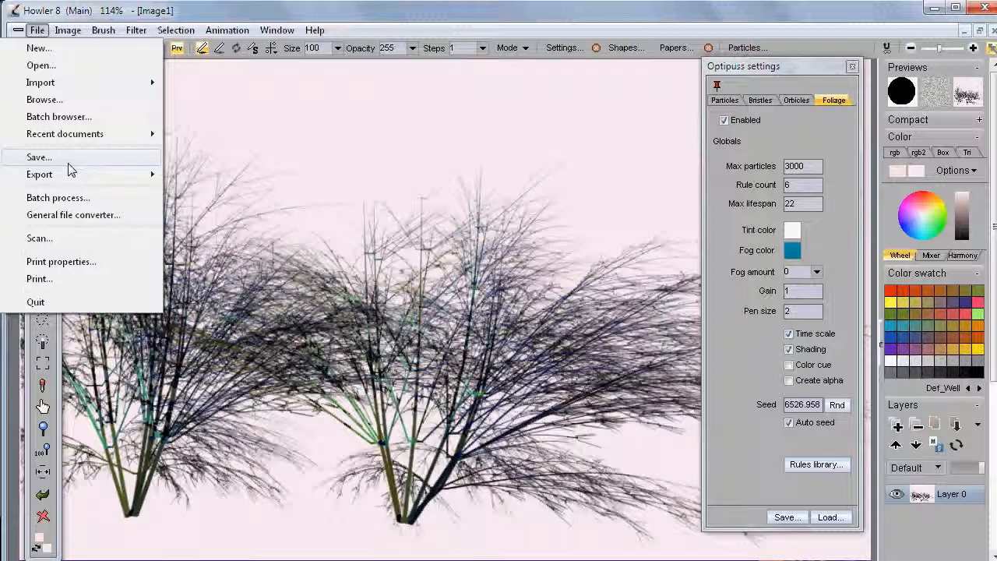
click(207, 11)
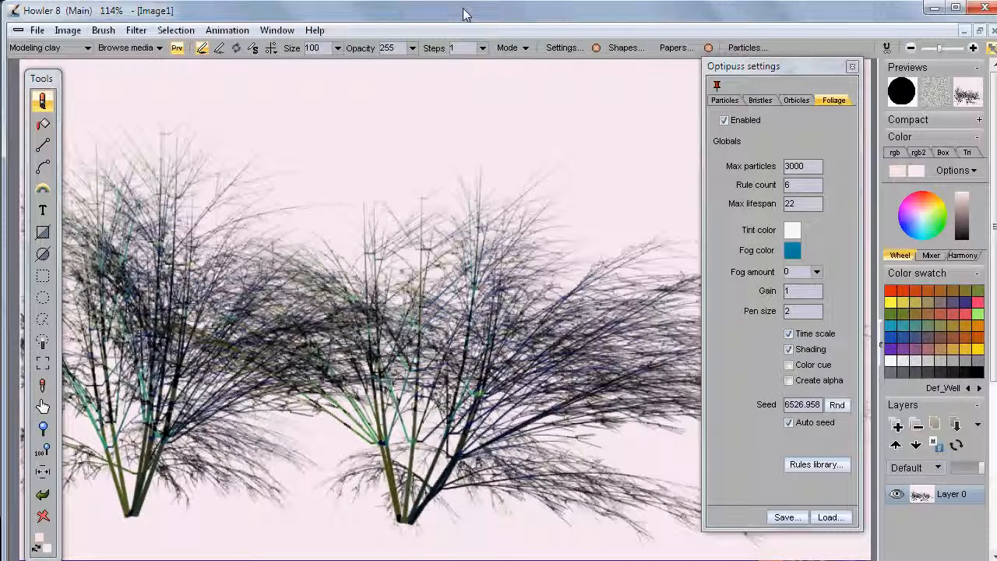